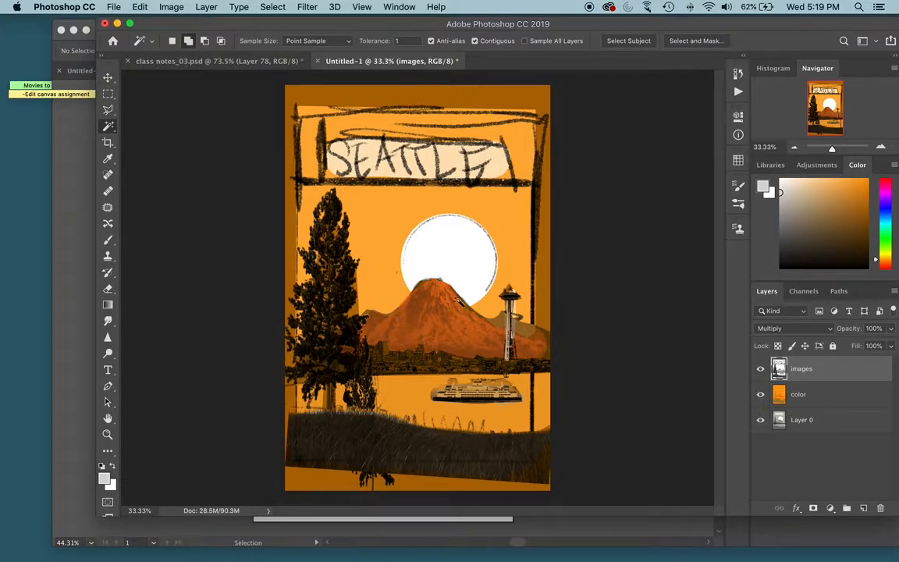
- Save the Seattle poster to the Desktop as the JPEG Untitled-1.jpg at quality 12 (Maximum) and preview the exported file
click(114, 7)
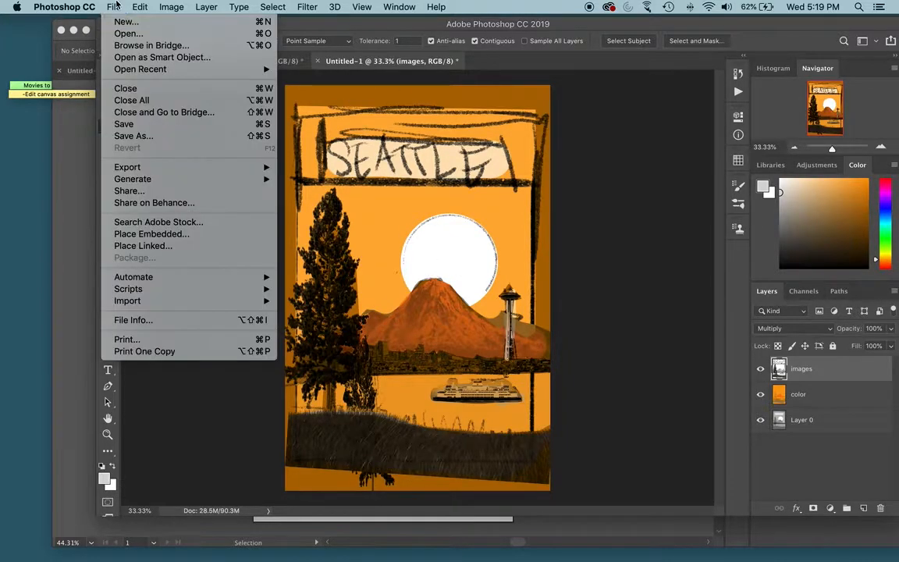
click(154, 137)
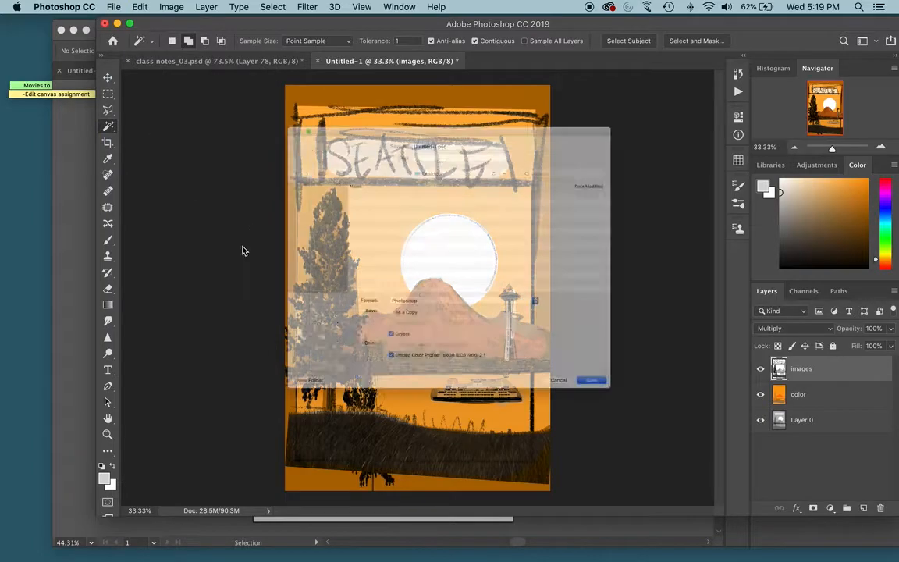
click(397, 333)
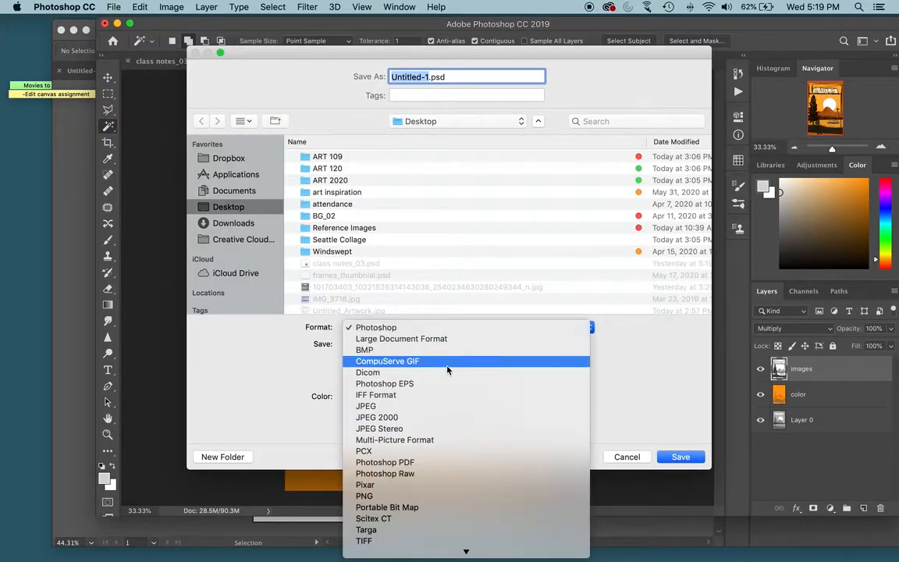
click(486, 407)
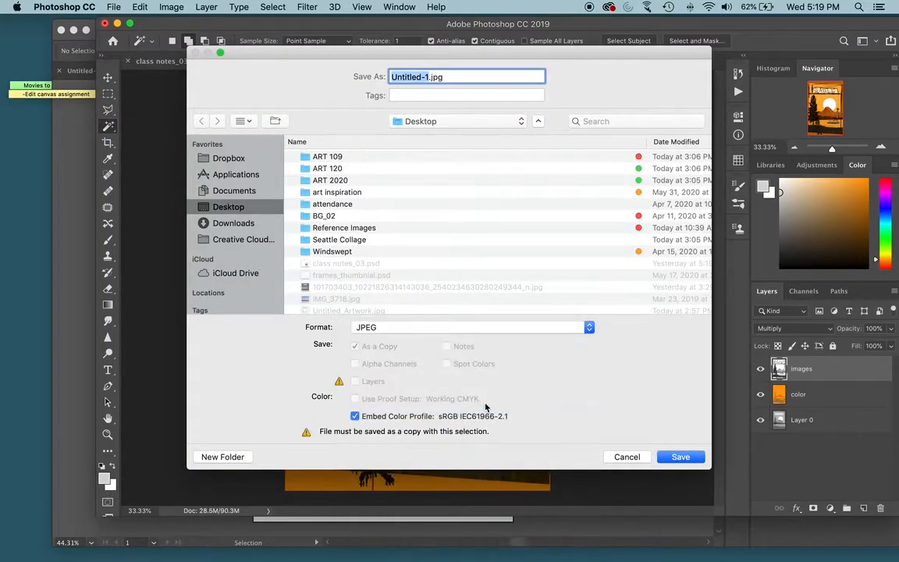
click(678, 456)
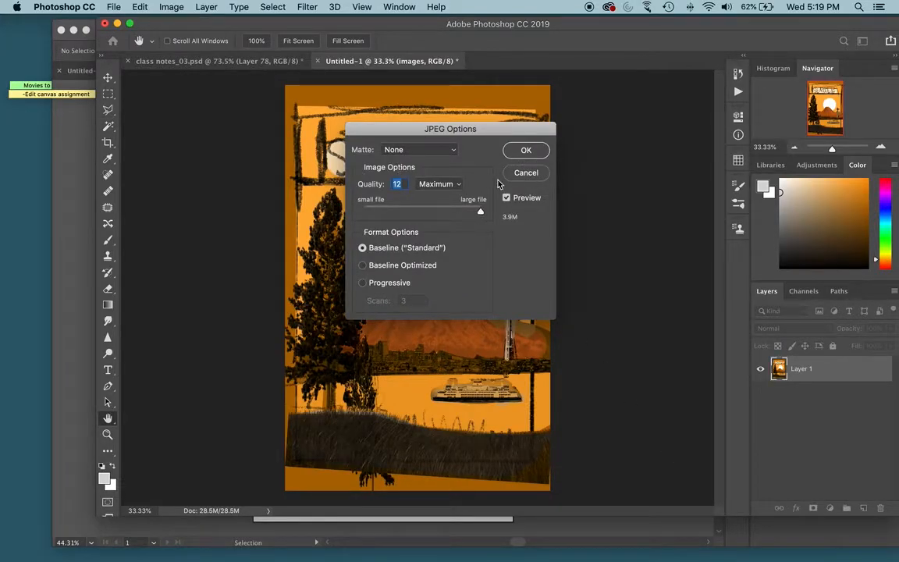
drag(480, 213, 512, 213)
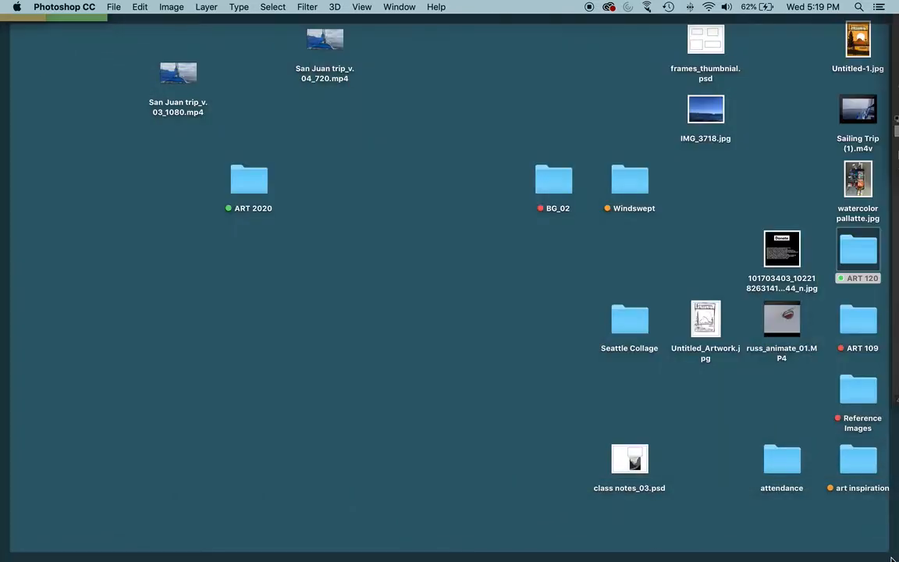
click(852, 47)
key(space)
key(space)
key(F11)
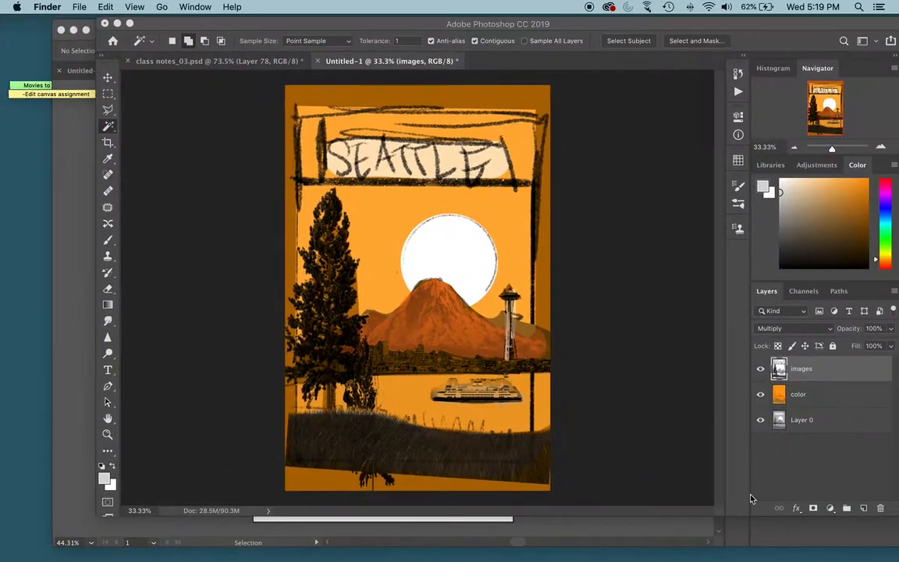
- Switch to Illustrator, place Untitled-1.jpg from the desktop into the blank document, and enlarge it to cover the artboard's width
key(ctrl+Up)
click(257, 236)
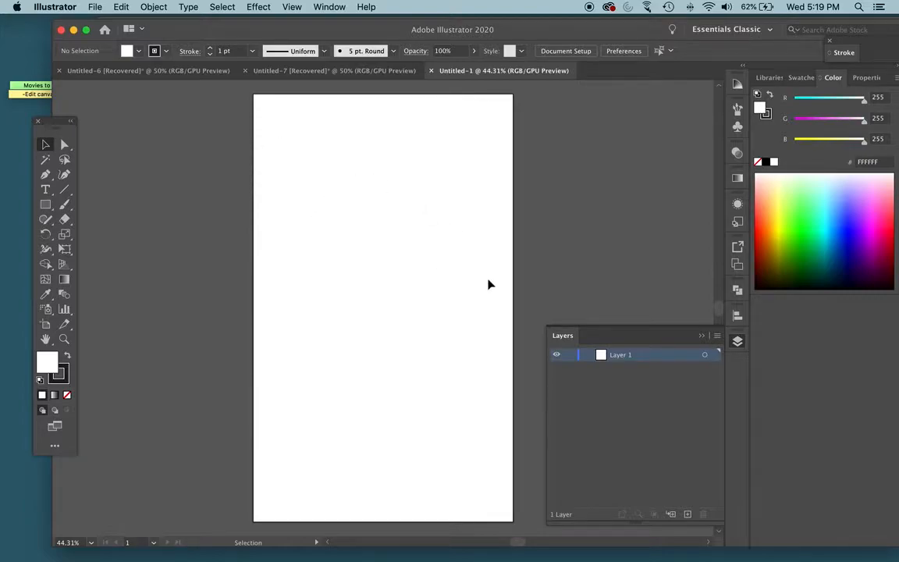
key(F11)
drag(858, 44, 340, 281)
key(F11)
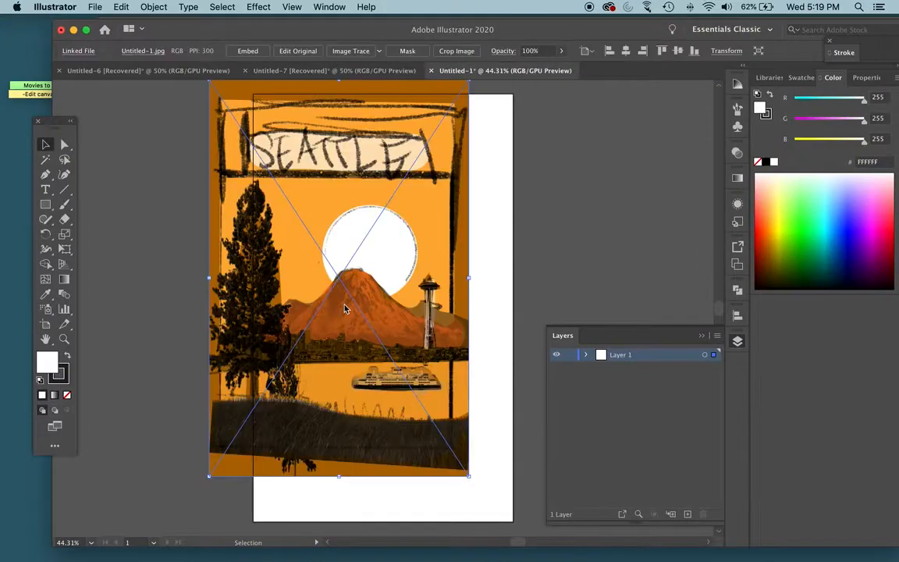
drag(406, 273, 445, 263)
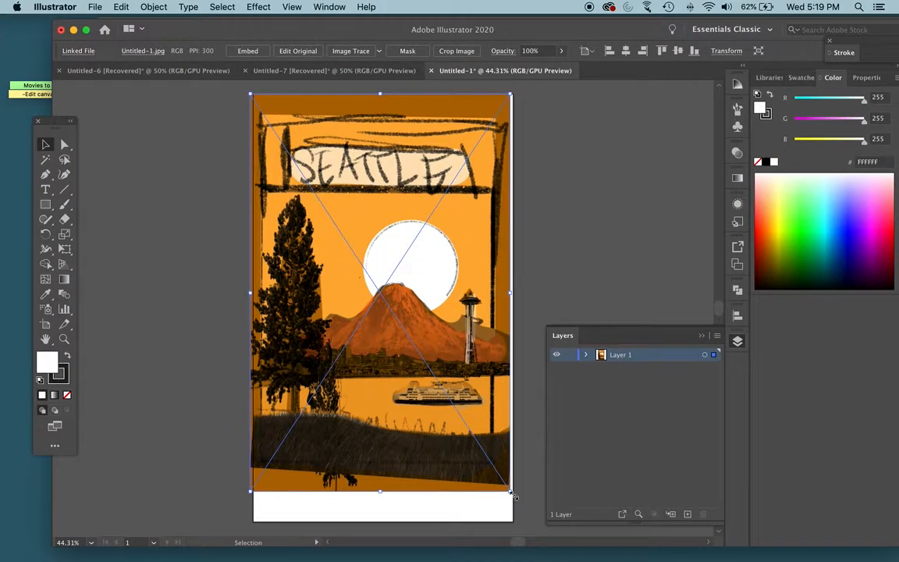
drag(511, 492, 519, 505)
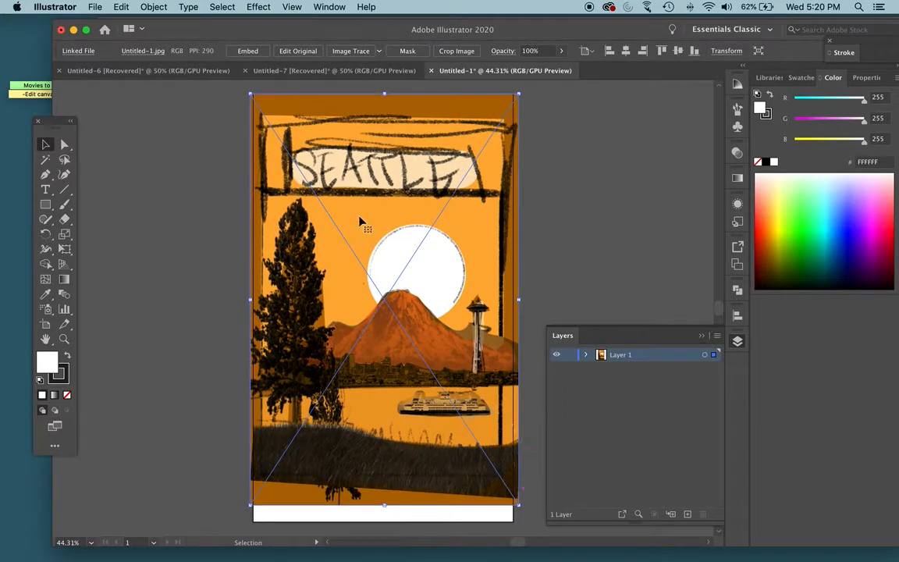
- Turn Layer 1 into a template layer with its images dimmed to 50%
double_click(602, 357)
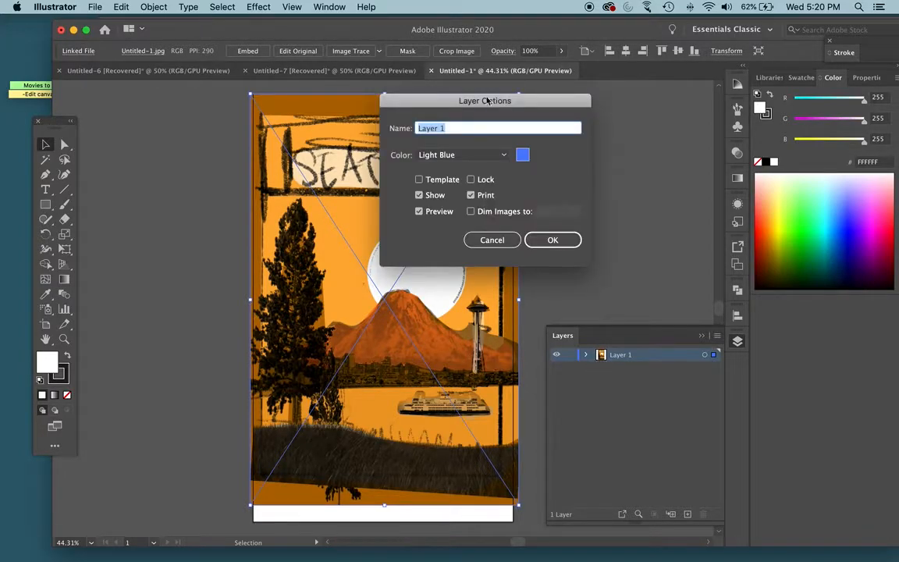
click(421, 180)
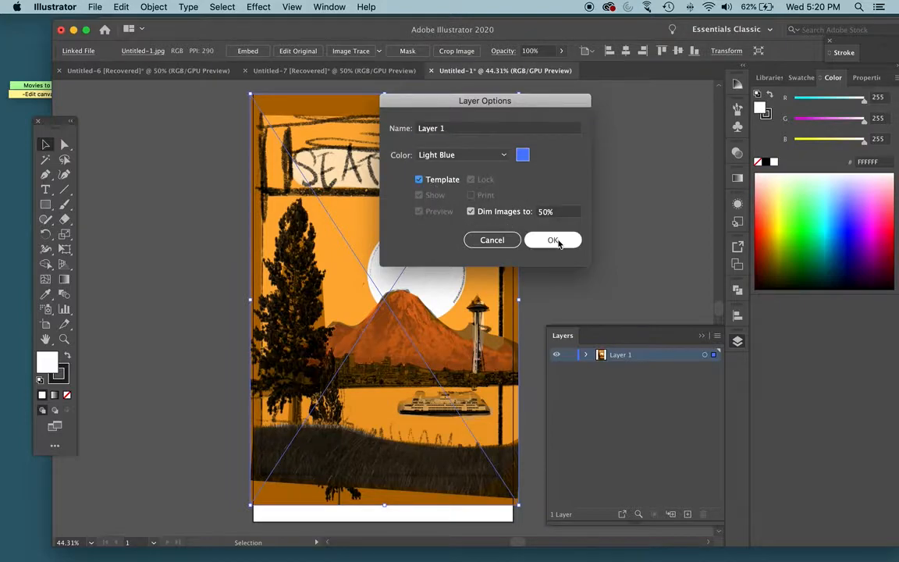
click(552, 240)
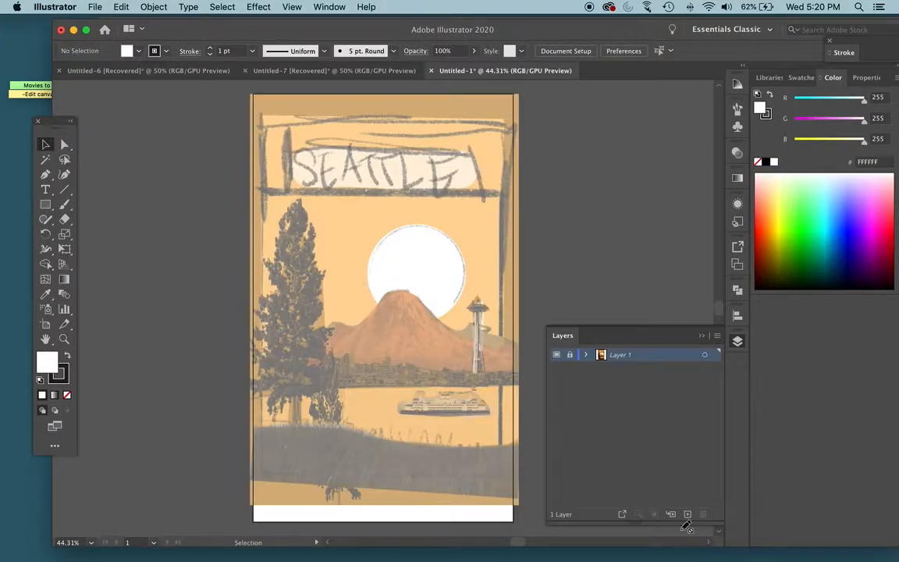
- Add a new layer and place a second, scaled-down copy of Untitled-1.jpg on it beside the artboard
click(688, 515)
key(F11)
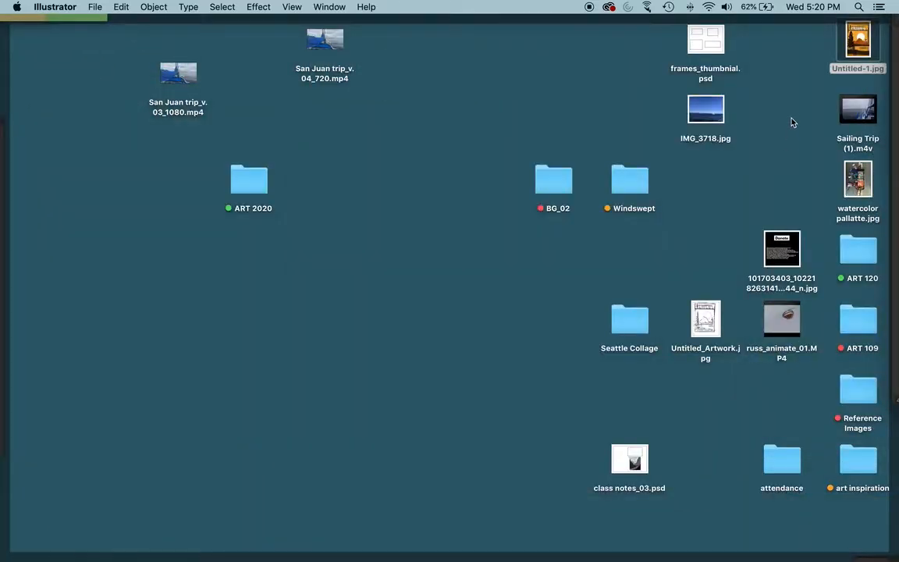
key(F11)
drag(862, 49, 141, 288)
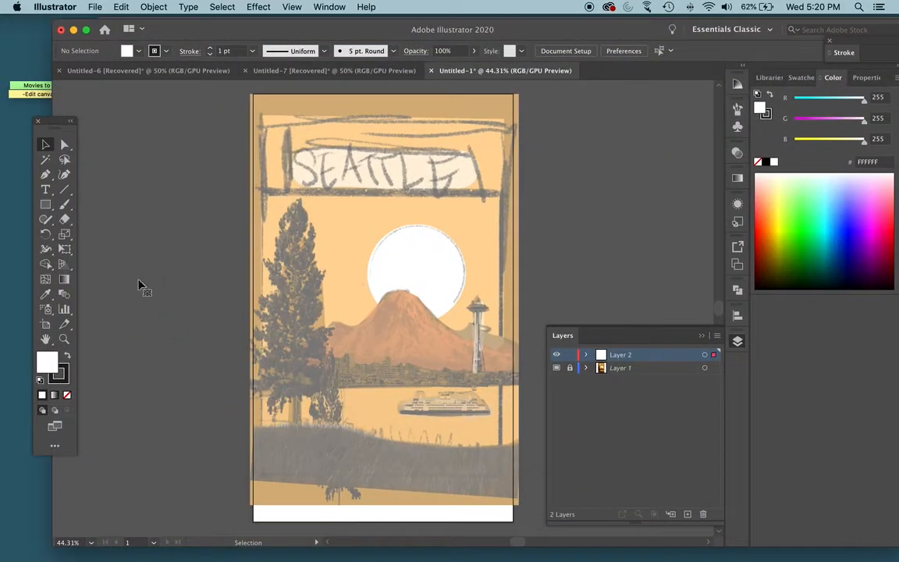
drag(164, 256, 272, 320)
drag(383, 163, 163, 218)
drag(193, 288, 230, 345)
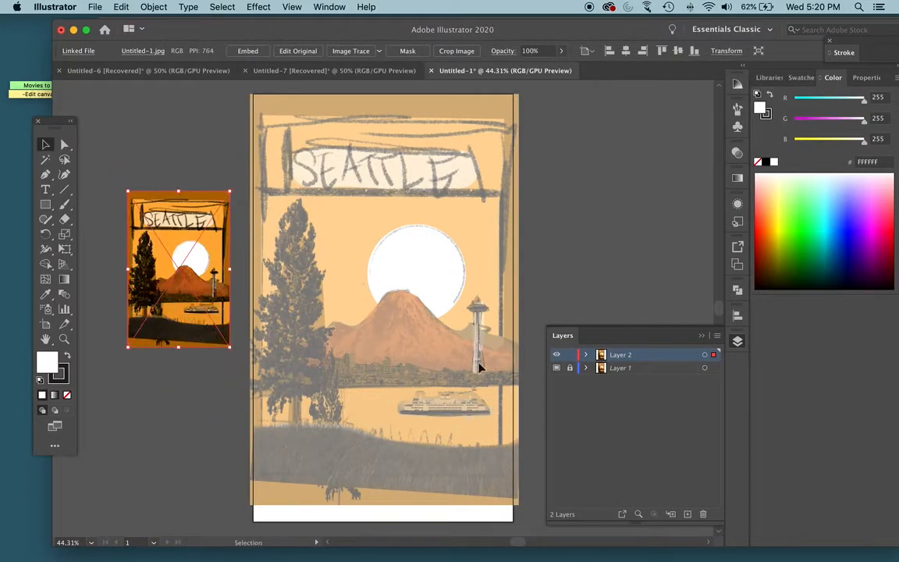
- Rename the layer holding the small reference image to "colors" and lock it
double_click(618, 355)
text(colors)
key(Return)
click(570, 356)
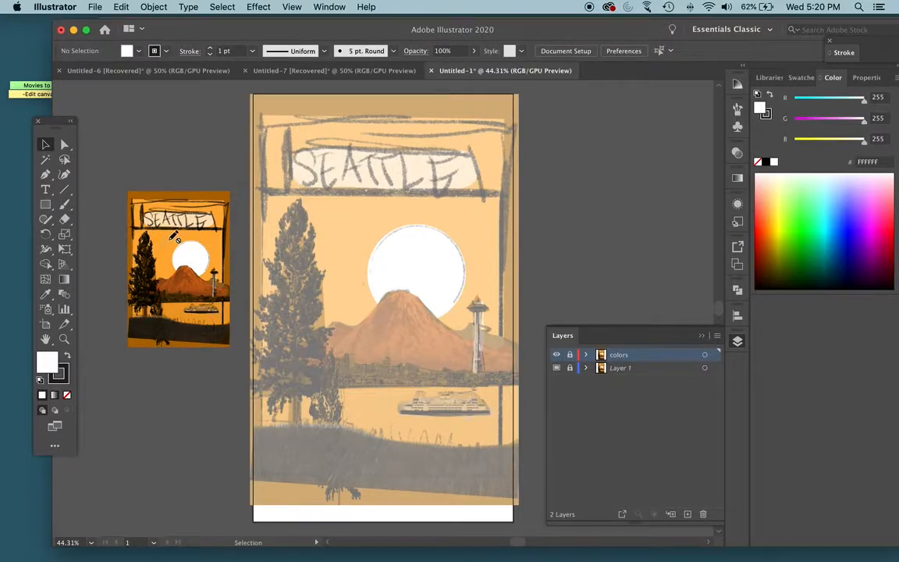
- Add another layer above the colors layer and name it "sky"
click(687, 514)
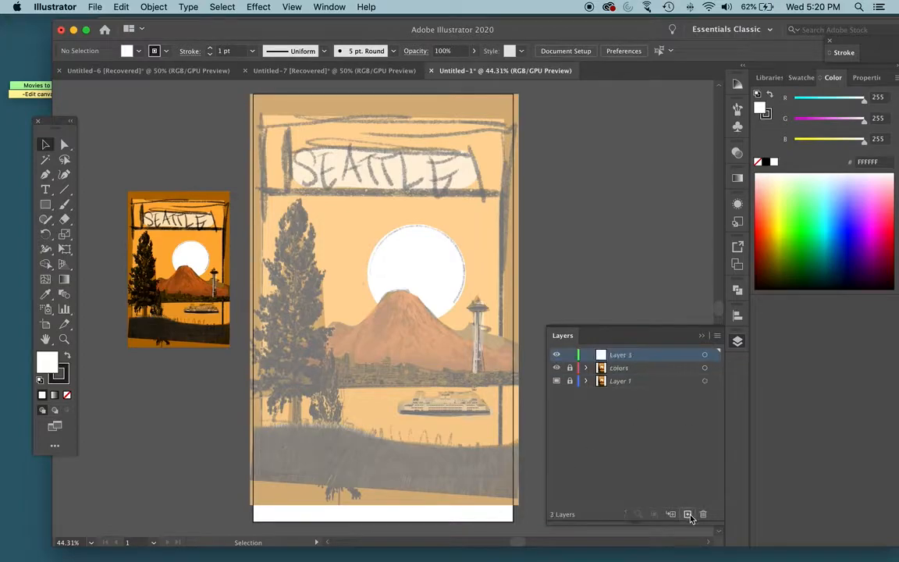
double_click(626, 358)
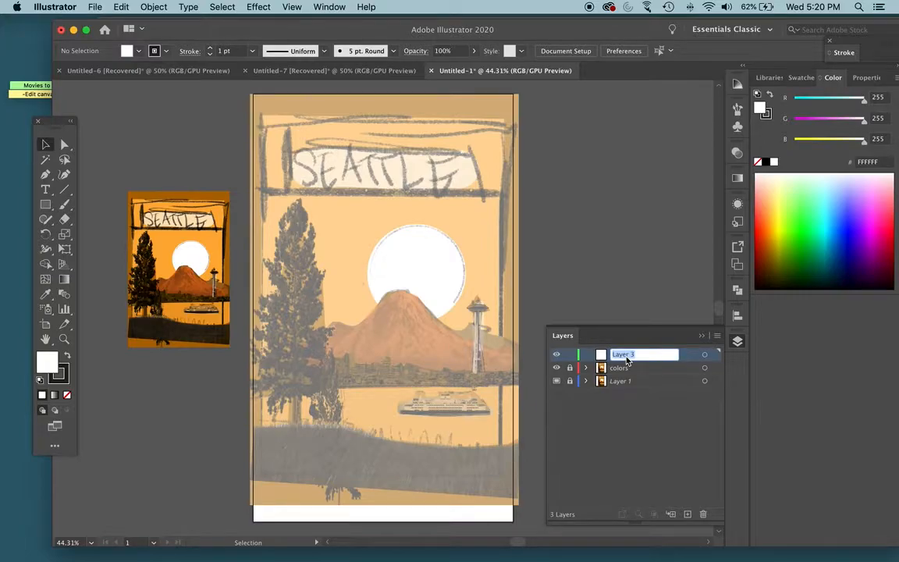
text(sky)
key(Return)
- Draw a rectangle extending slightly past the artboard edges and fill it with the orange sampled from the reference image's sky
key(m)
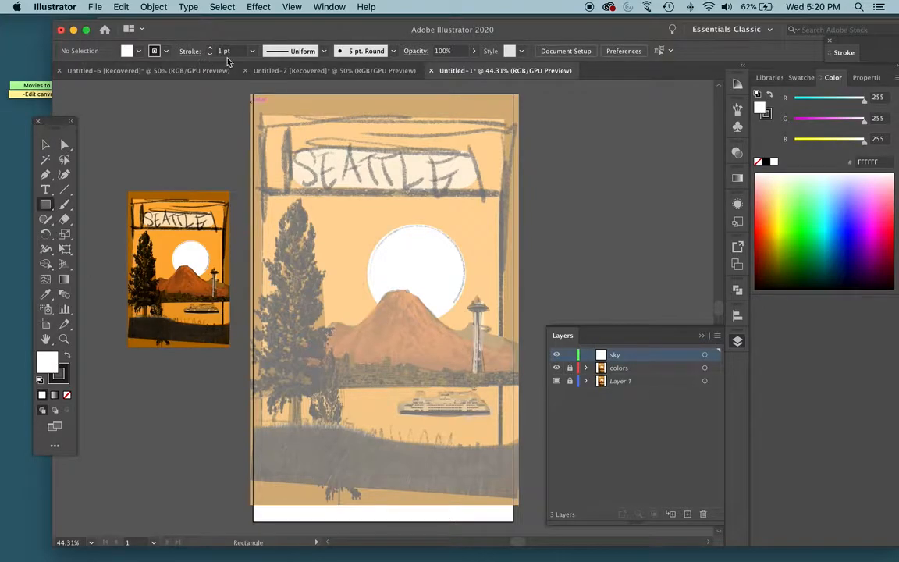
mouse_move(239, 97)
mouse_down()
mouse_move(526, 474)
mouse_move(488, 446)
mouse_move(526, 390)
mouse_up()
scroll(506, 416, up, 5)
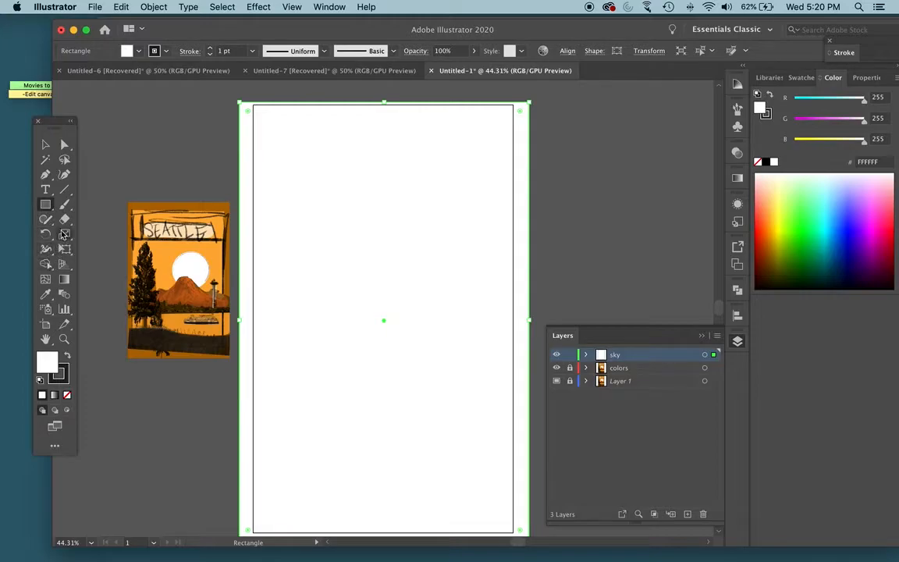
click(46, 296)
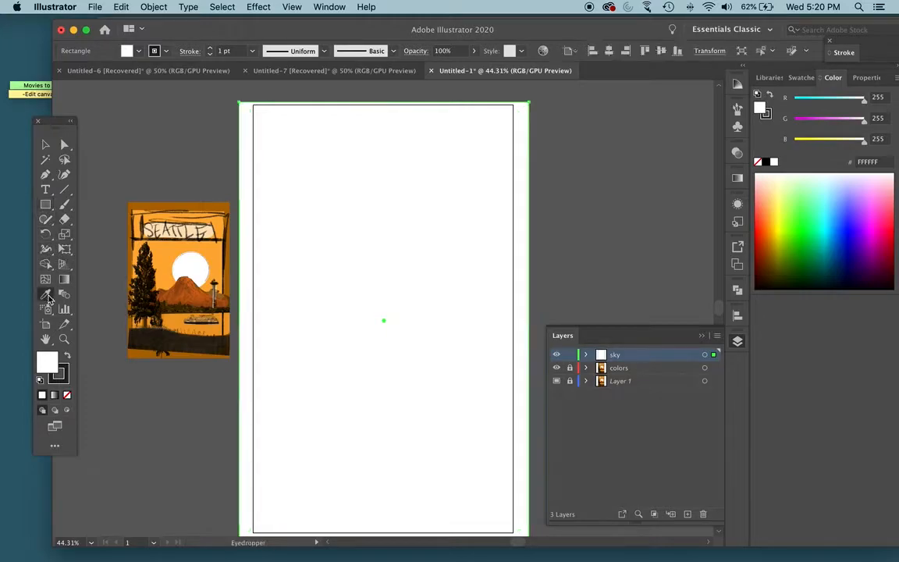
click(171, 251)
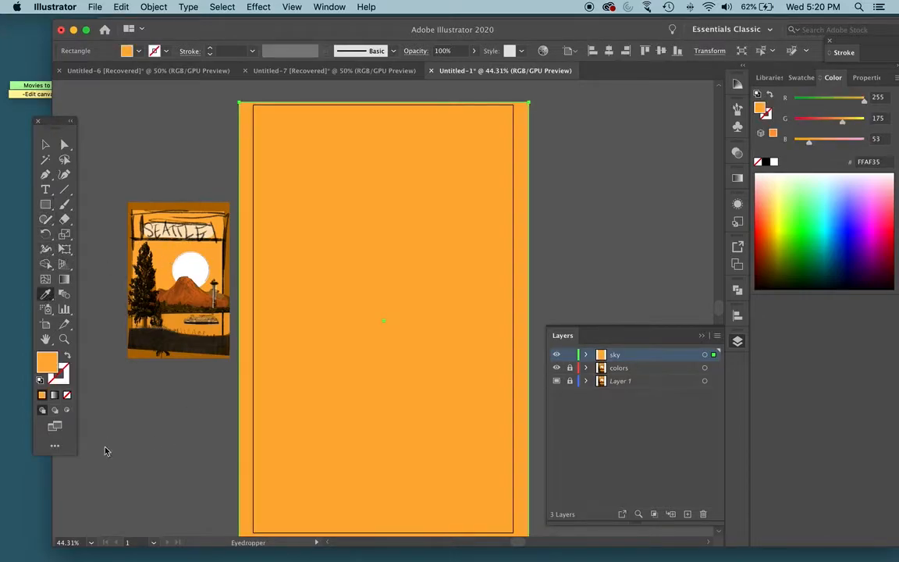
- Soften the sky rectangle's fill to the lighter, less saturated orange FCB659
double_click(49, 362)
drag(591, 150, 548, 148)
click(746, 154)
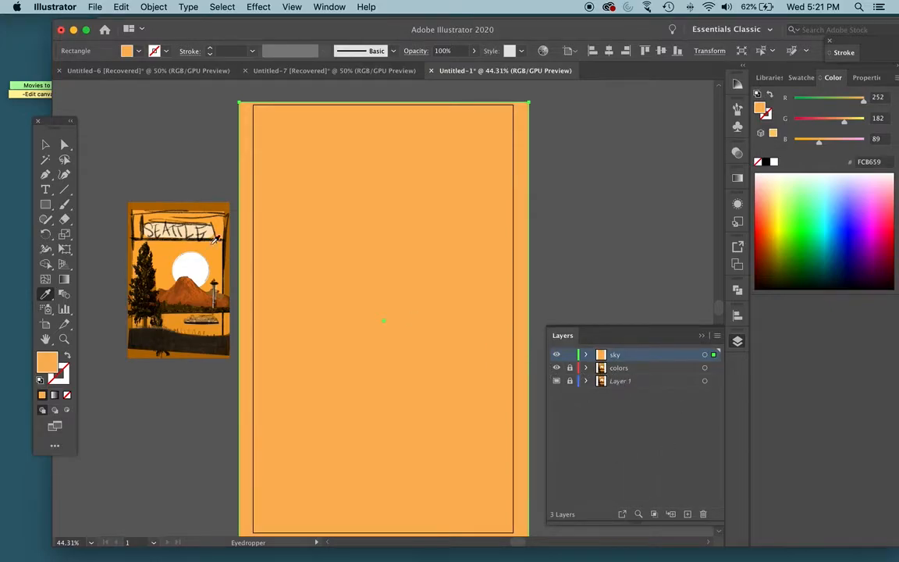
- Draw an ellipse matching the template's sun behind the mountain, using Outline view to see the template
drag(46, 209, 127, 237)
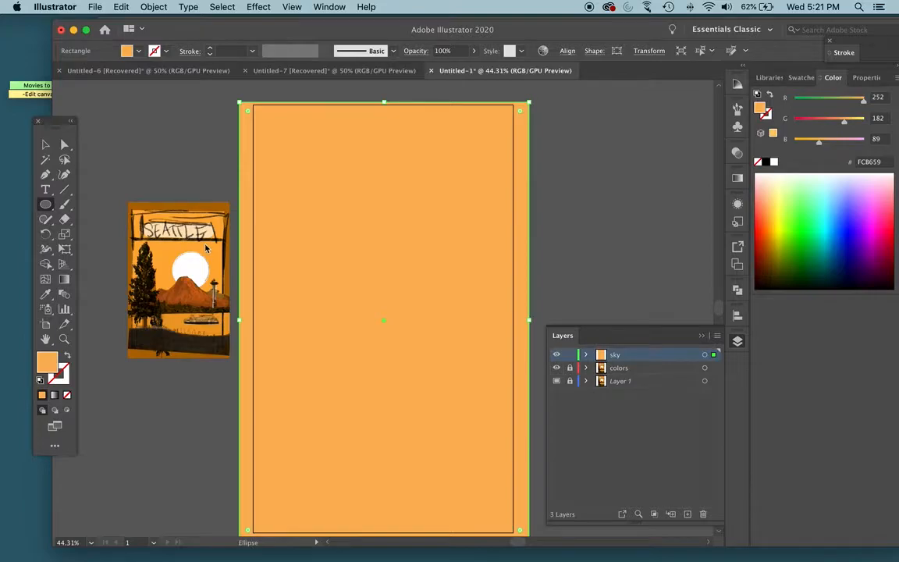
key(super+y)
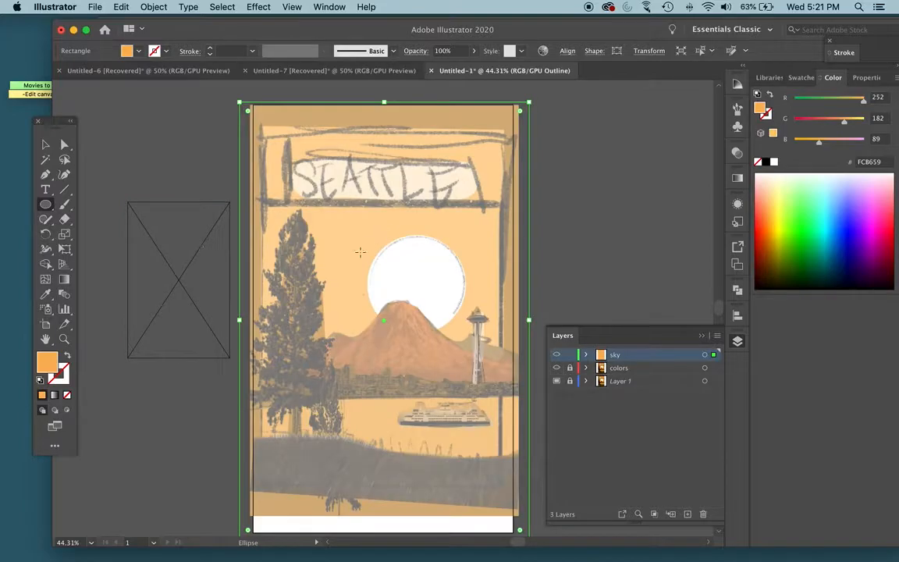
drag(386, 261, 467, 339)
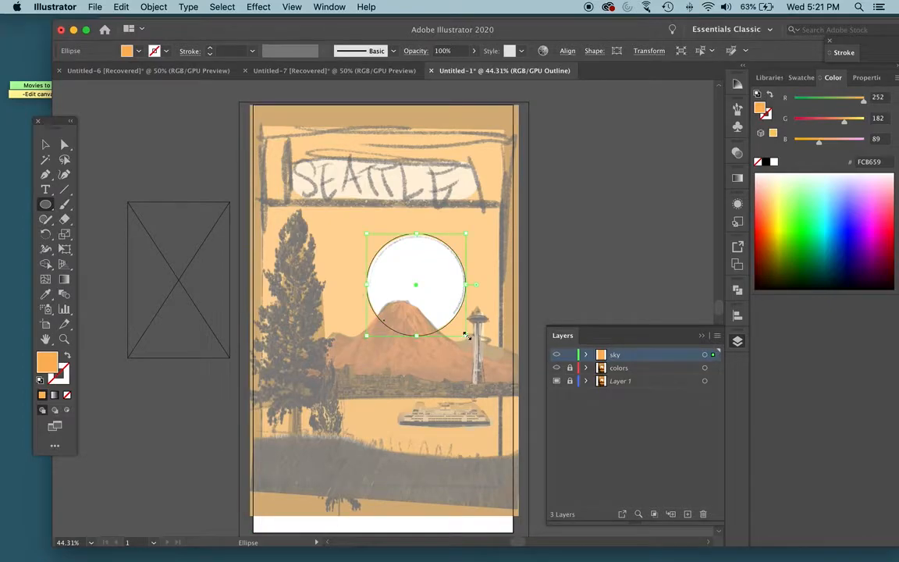
key(super+y)
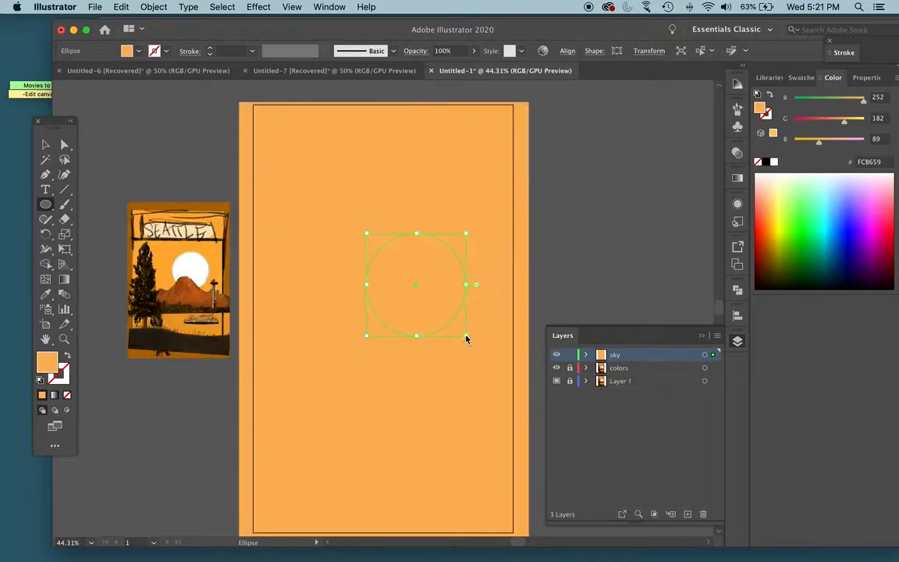
- Fill the sun circle with the pale cream color FCEBD6
double_click(48, 366)
drag(547, 151, 468, 148)
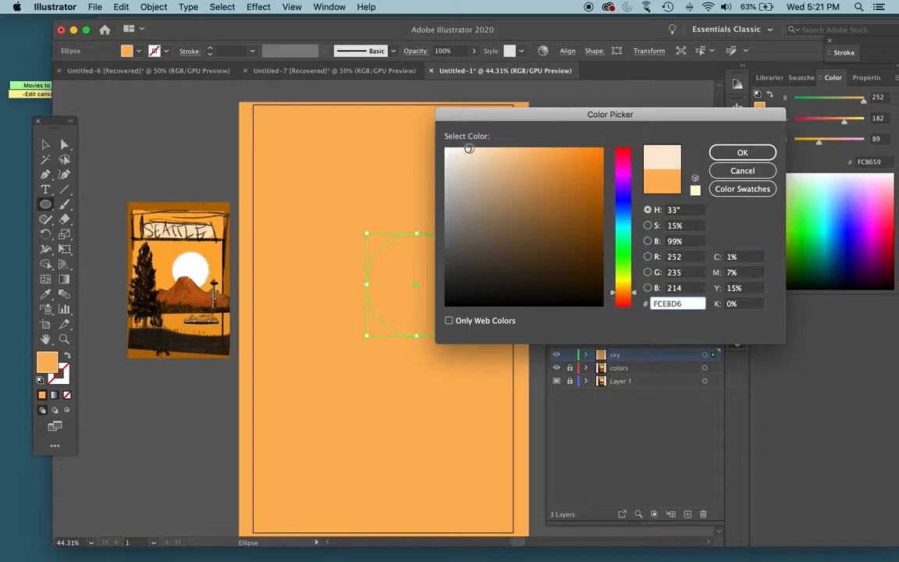
click(739, 152)
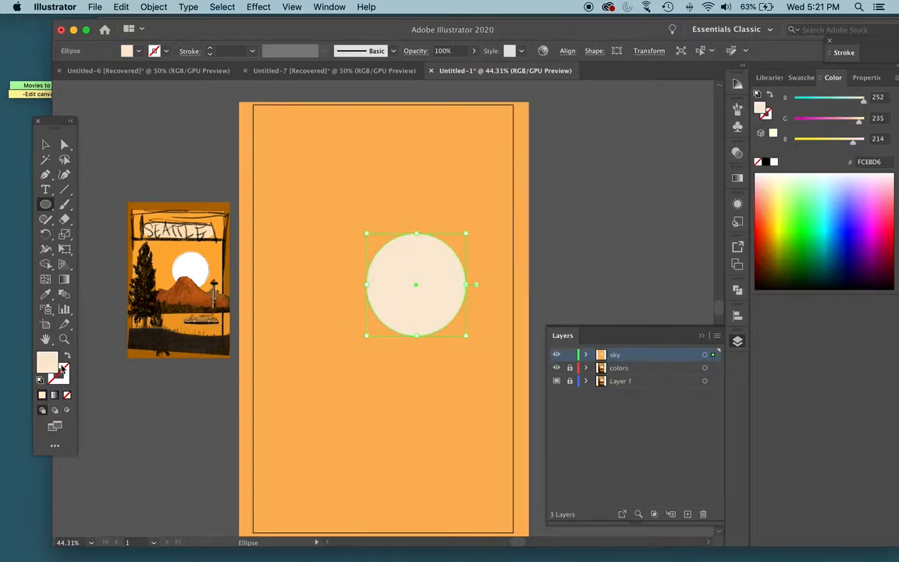
- Lock the sky layer and add a new layer above it named "mountain"
click(45, 145)
click(248, 152)
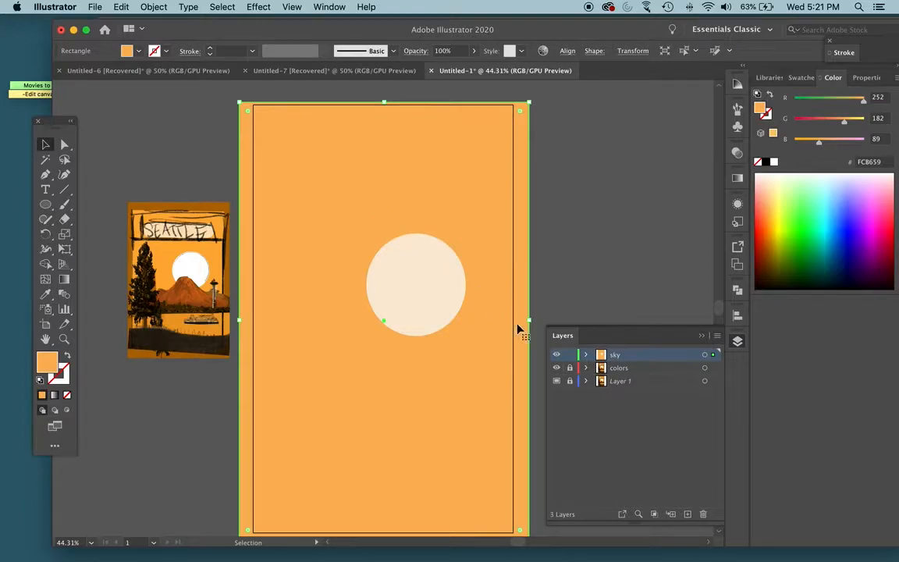
click(571, 359)
click(688, 514)
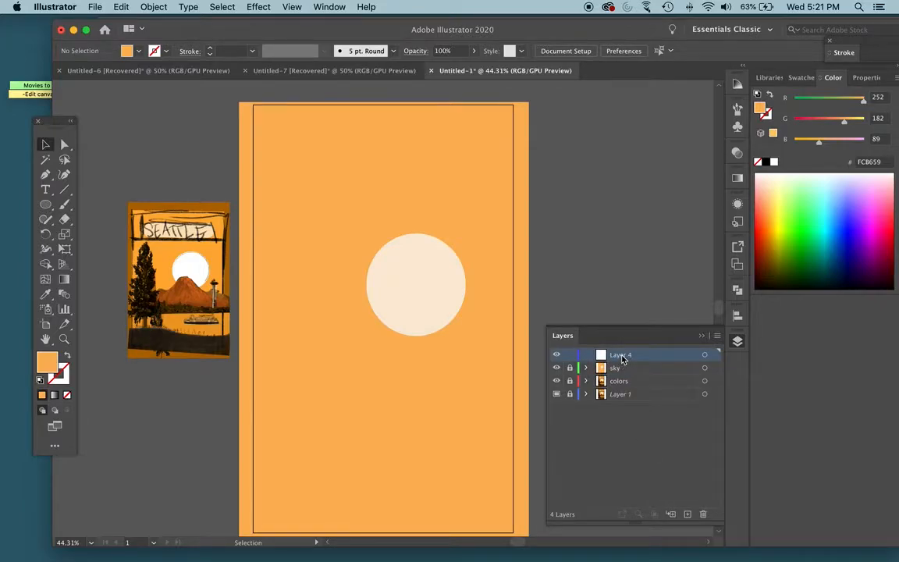
double_click(621, 356)
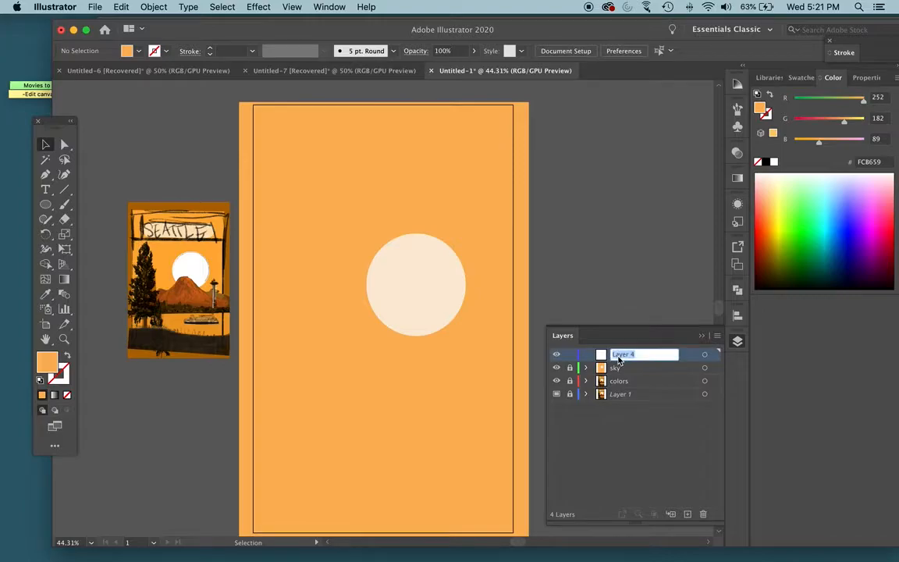
text(mountain and)
key(Return)
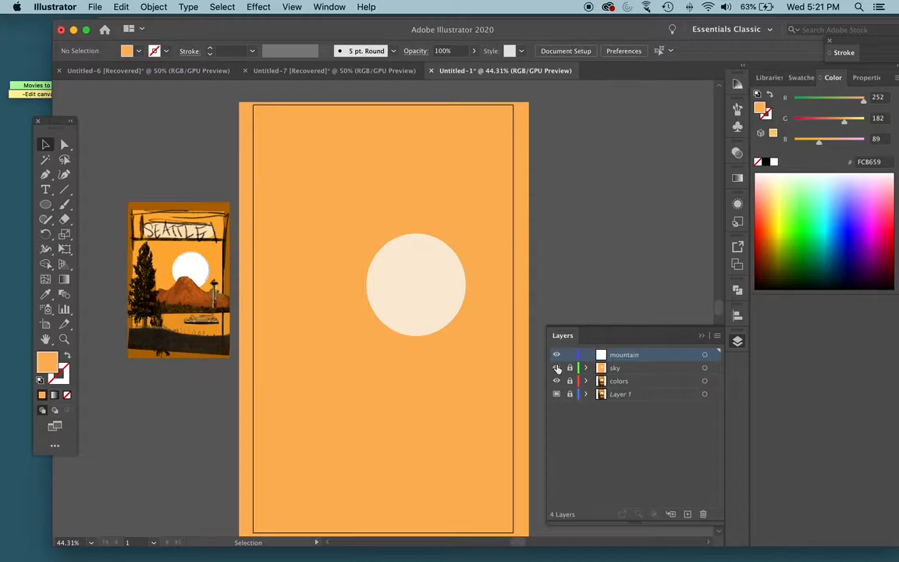
- In Outline view, trace the mountain's left ridge with the Pen tool, from behind the tree up the slope into the sun circle
key(super+y)
key(super+equal)
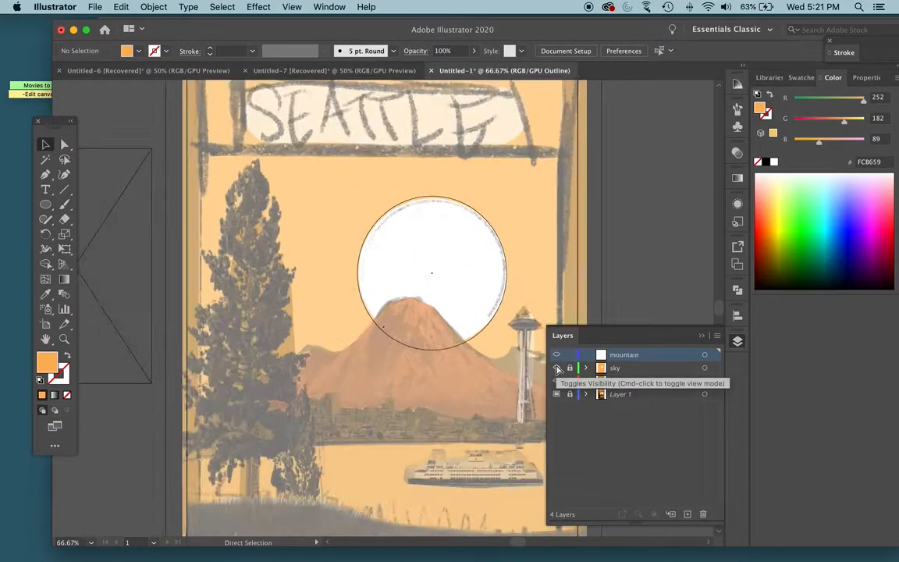
key(super+equal)
drag(488, 377, 291, 303)
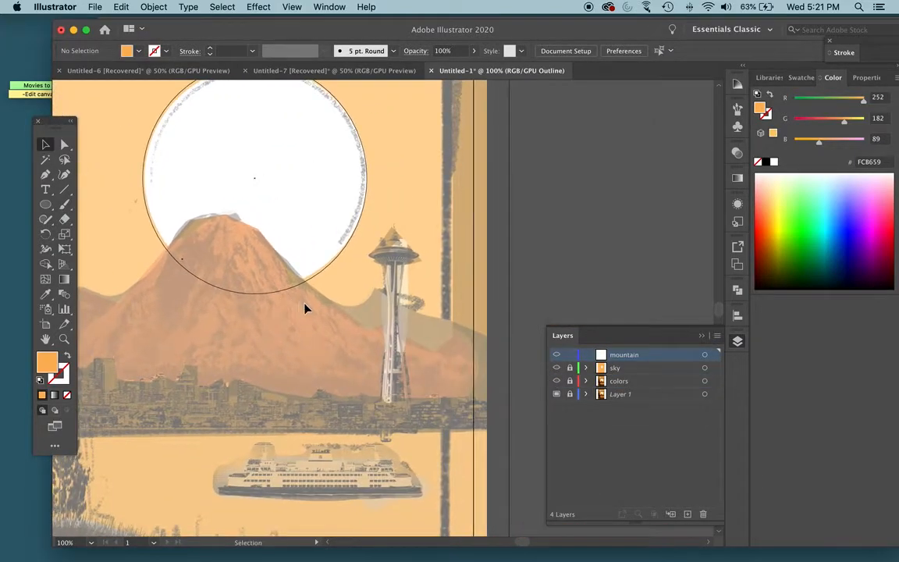
key(p)
scroll(299, 308, left, 6)
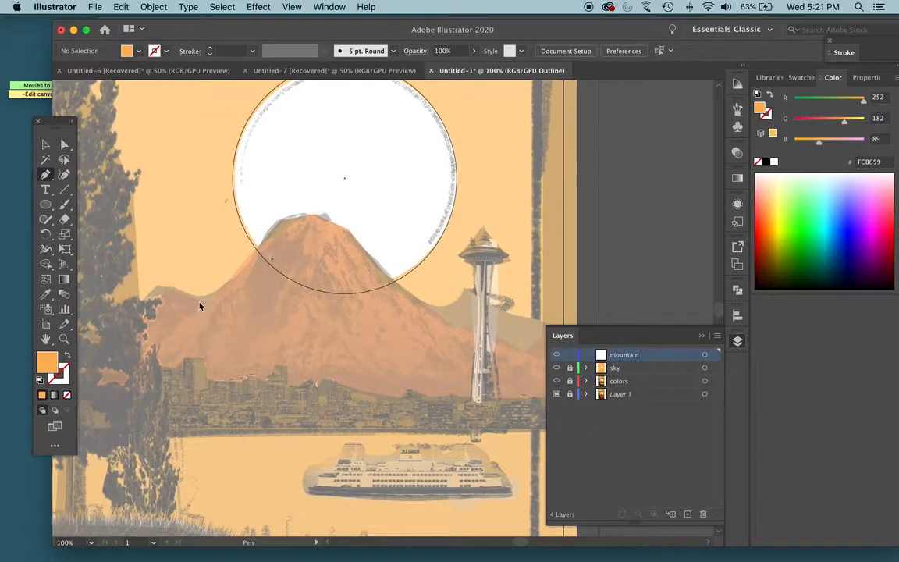
scroll(200, 306, left, 9)
click(136, 389)
click(171, 362)
click(207, 347)
click(238, 331)
click(317, 285)
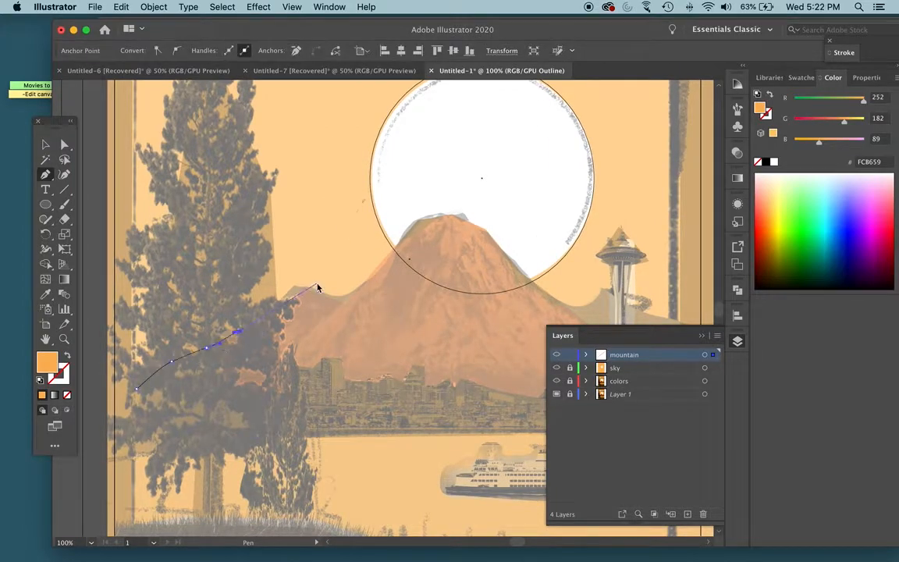
click(305, 291)
drag(327, 303, 377, 267)
click(405, 235)
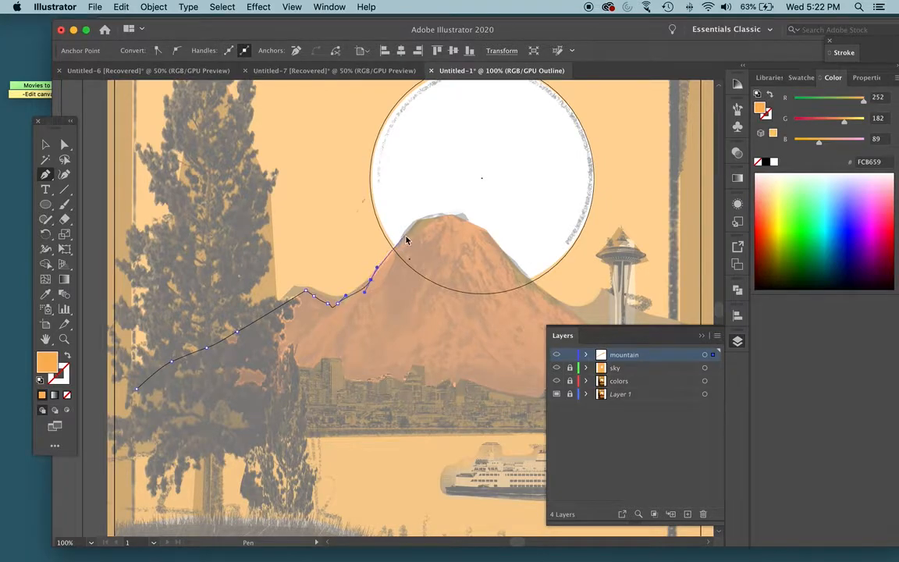
- Continue the mountain path over the rounded summit and onto the start of its right shoulder, following the template
key(super+=)
key(super+=)
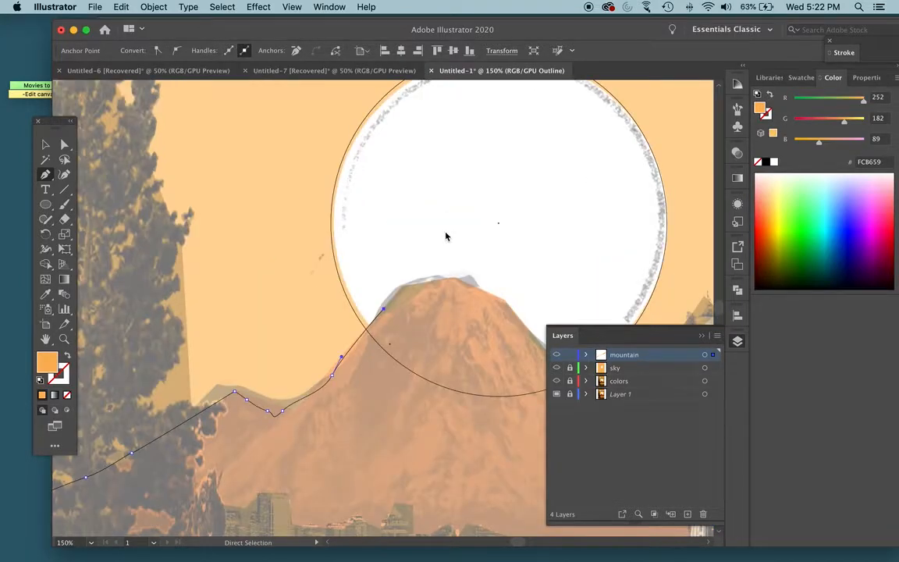
drag(408, 279, 500, 279)
click(511, 282)
scroll(529, 283, right, 4)
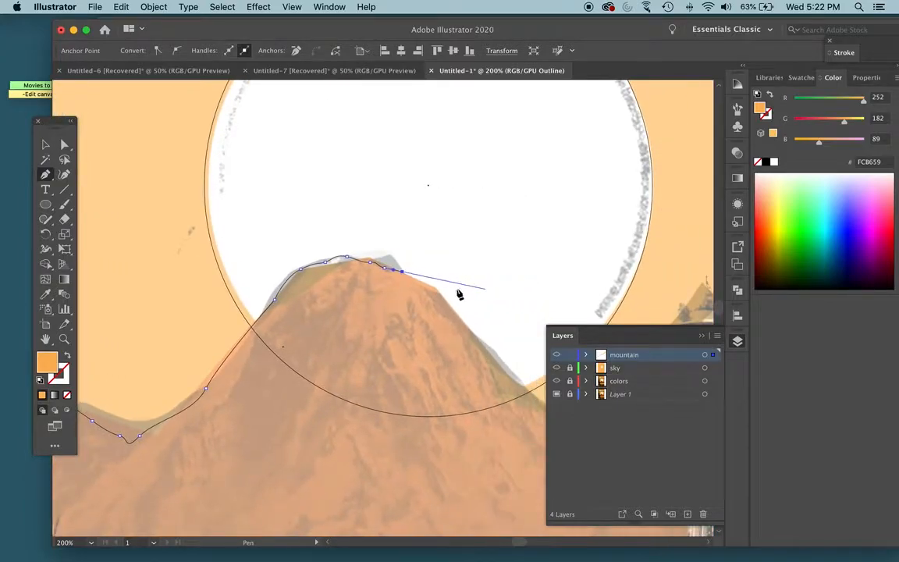
scroll(458, 295, right, 5)
scroll(363, 293, right, 3)
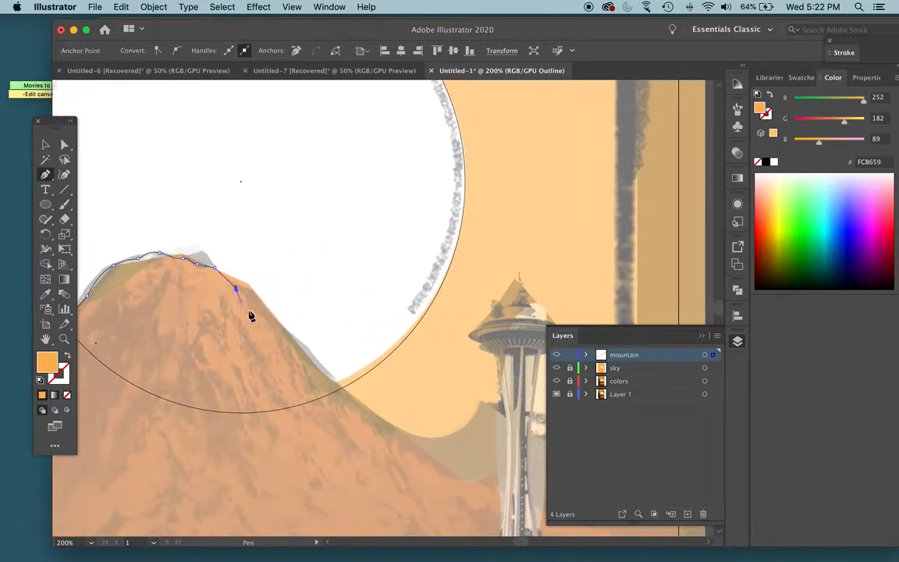
- Trace the mountain's right slope down past the Space Needle to just beyond the artboard's right edge
key(super+minus)
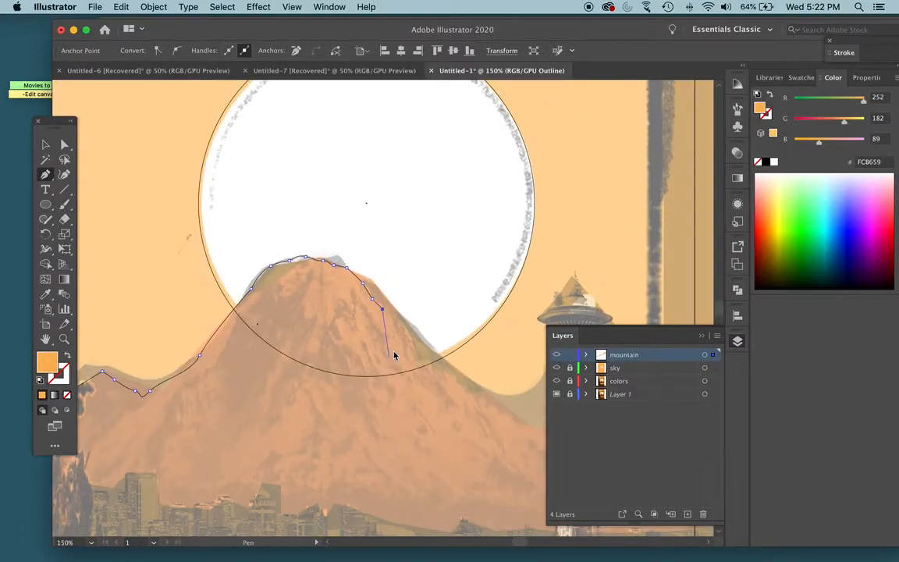
drag(406, 326, 396, 355)
key(super+minus)
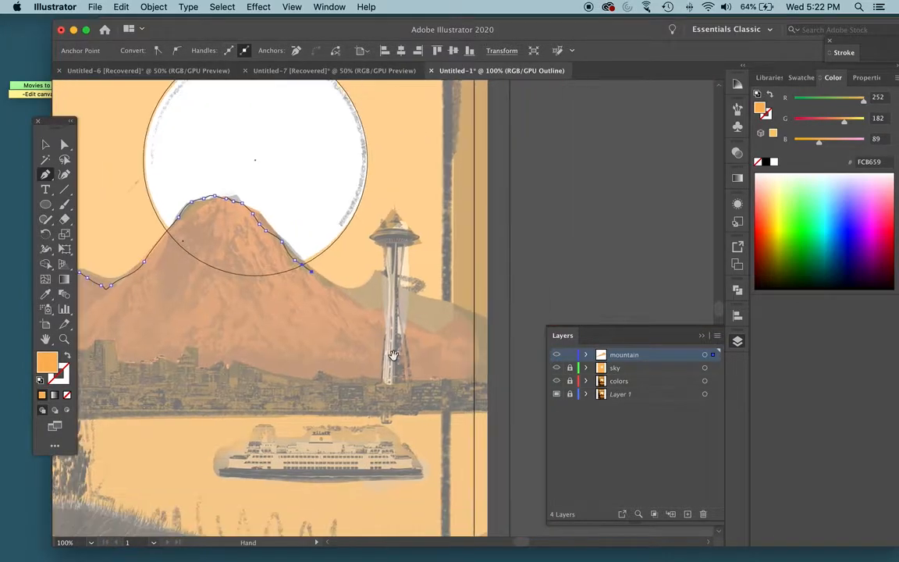
drag(377, 310, 398, 314)
drag(444, 334, 466, 340)
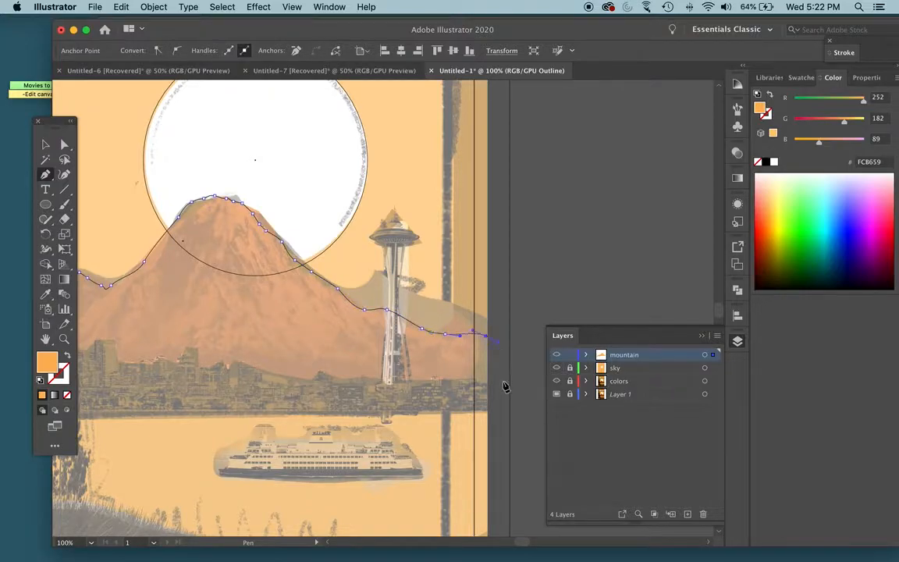
- Run the path back below the waterline past the artboard's left edge and up to its start, closing the mountain shape
scroll(283, 426, left, 5)
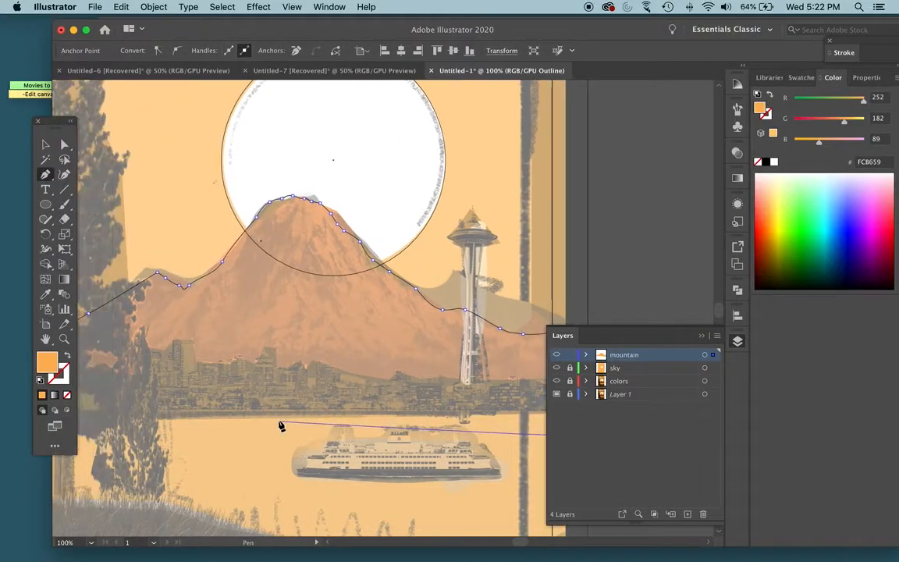
scroll(239, 428, left, 10)
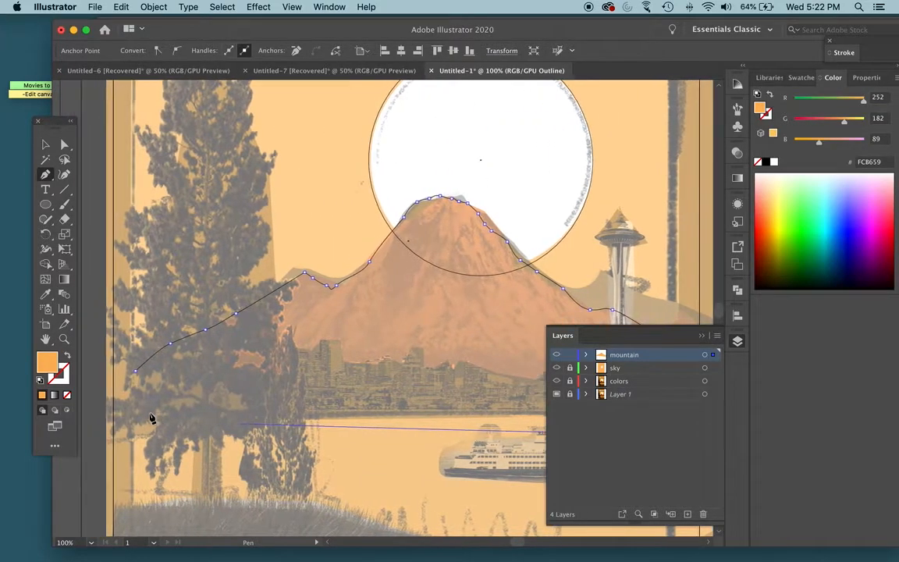
scroll(151, 418, left, 8)
click(145, 419)
click(112, 415)
click(156, 398)
click(223, 368)
click(271, 372)
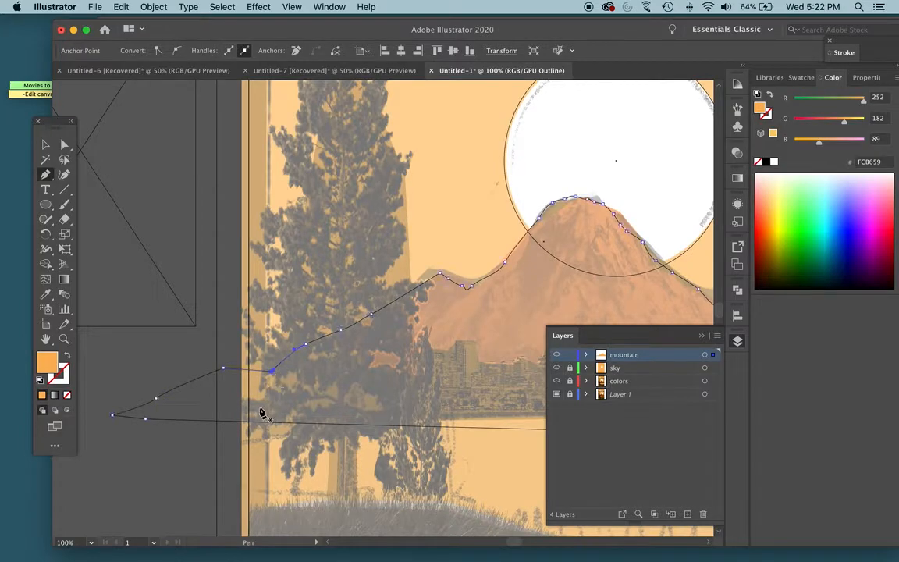
- Return to Preview and fill the mountain with the brown A45111 sampled from the small color reference's mountain
key(super+y)
drag(430, 243, 515, 309)
key(i)
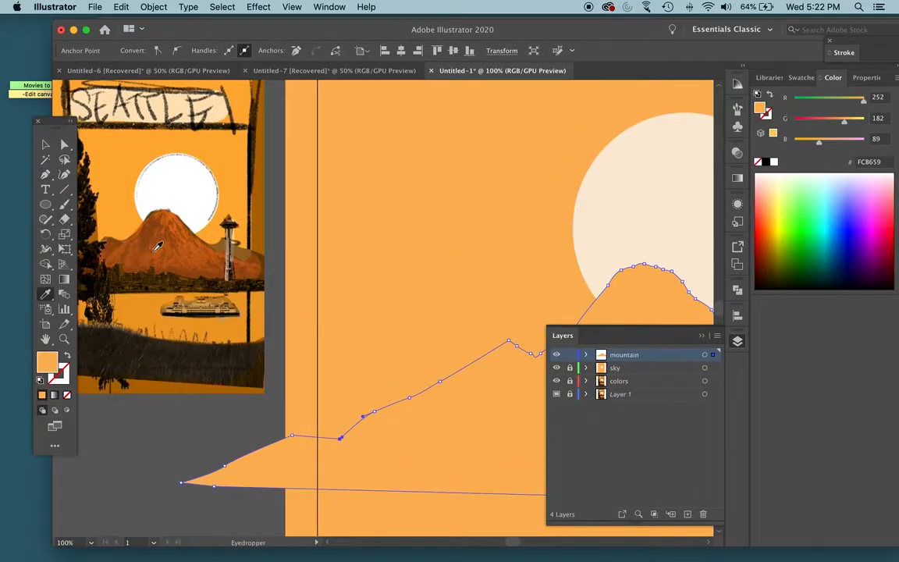
click(157, 247)
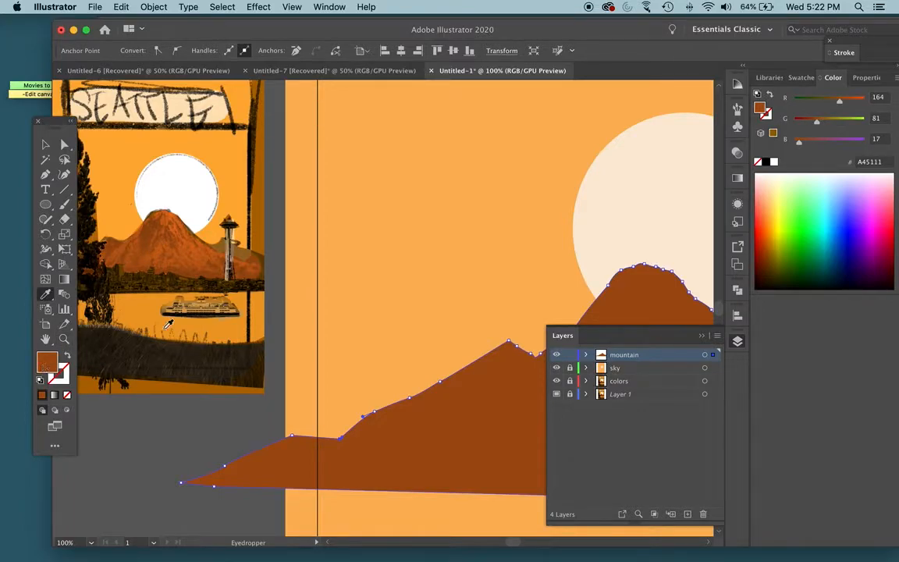
- Switch the color sliders to HSB, raise the mountain fill's brightness to about 86%, and deselect the shape
scroll(546, 274, right, 10)
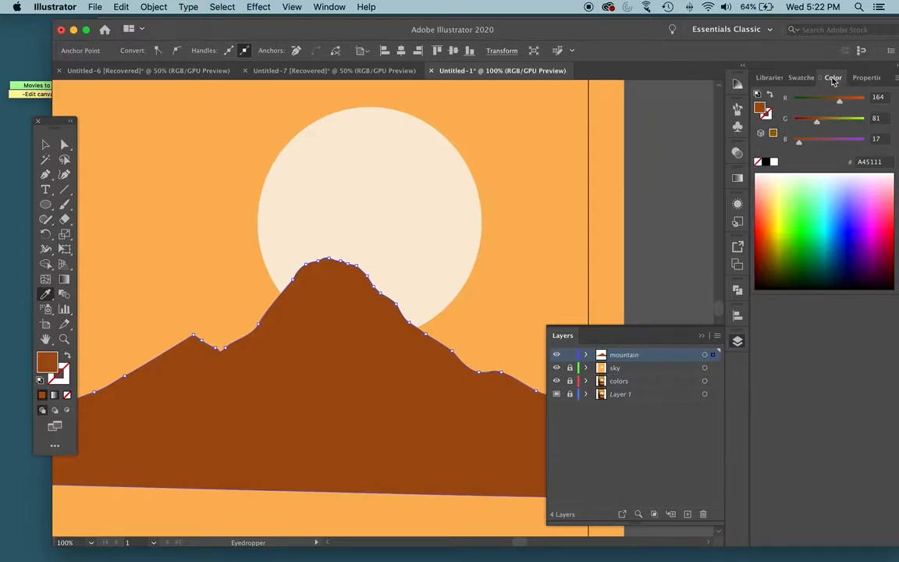
click(336, 11)
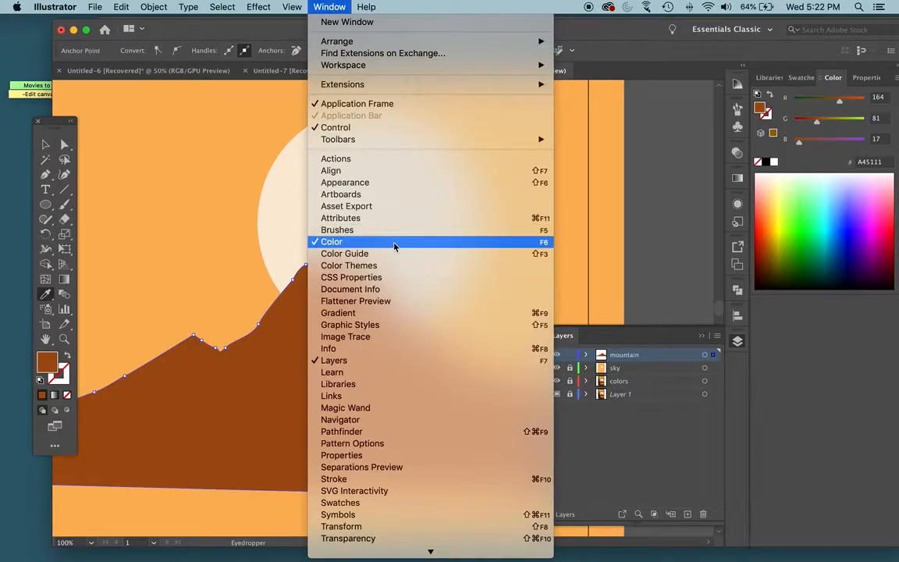
click(835, 64)
drag(776, 26, 755, 28)
click(878, 79)
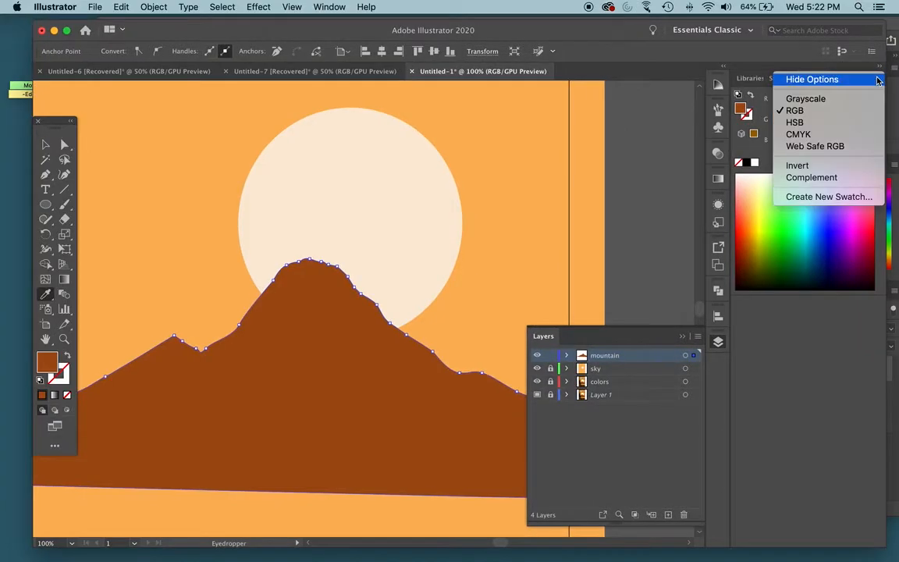
click(863, 126)
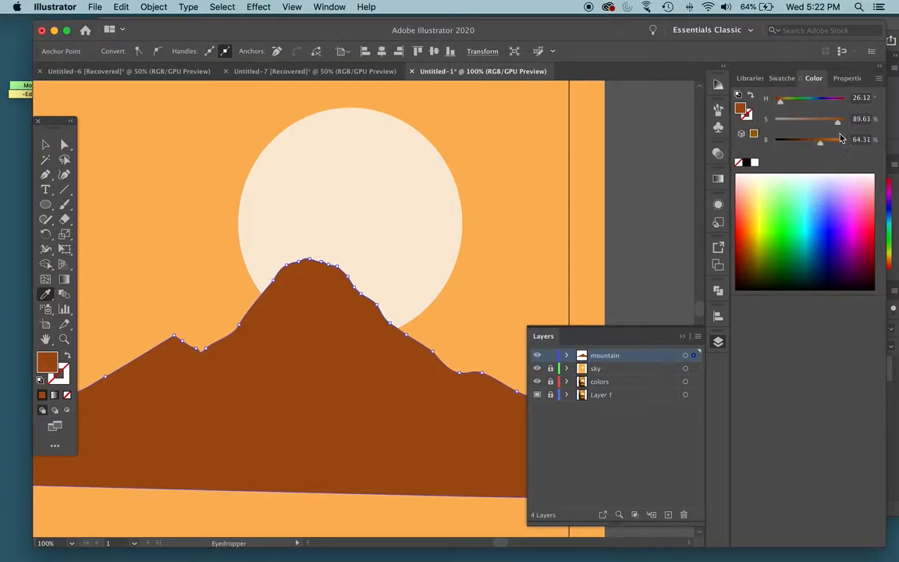
click(834, 145)
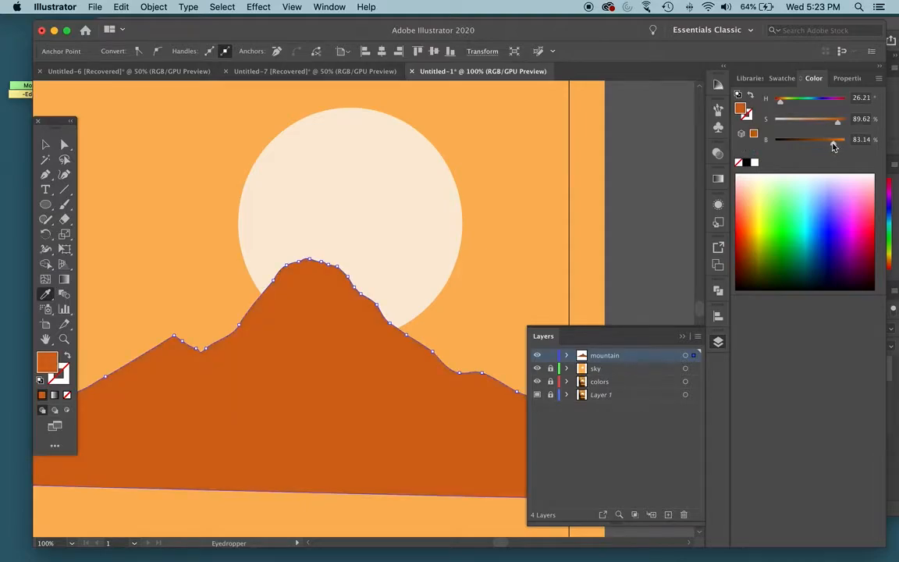
key(v)
click(658, 196)
- Lock the mountain layer and add a new layer above it named "buildings"
scroll(654, 194, down, 5)
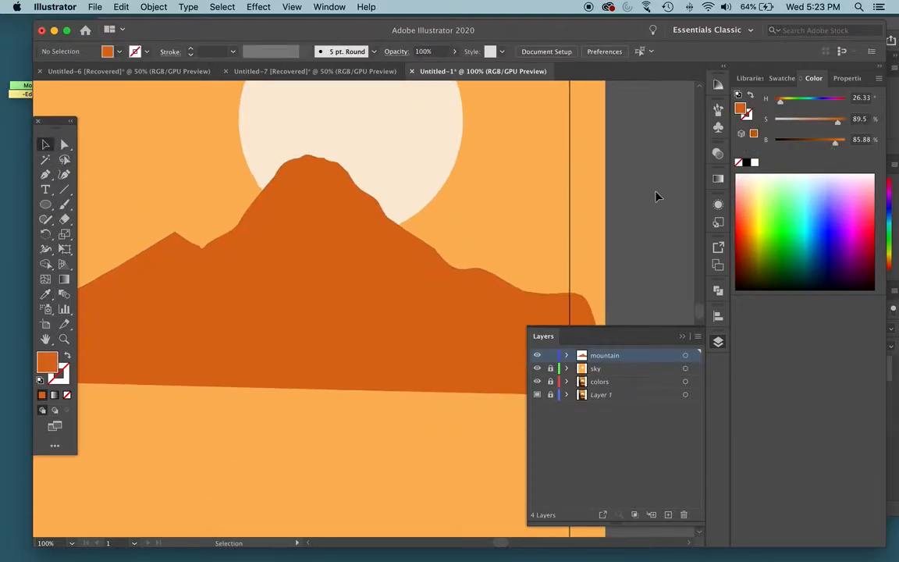
scroll(654, 194, left, 4)
scroll(562, 293, left, 2)
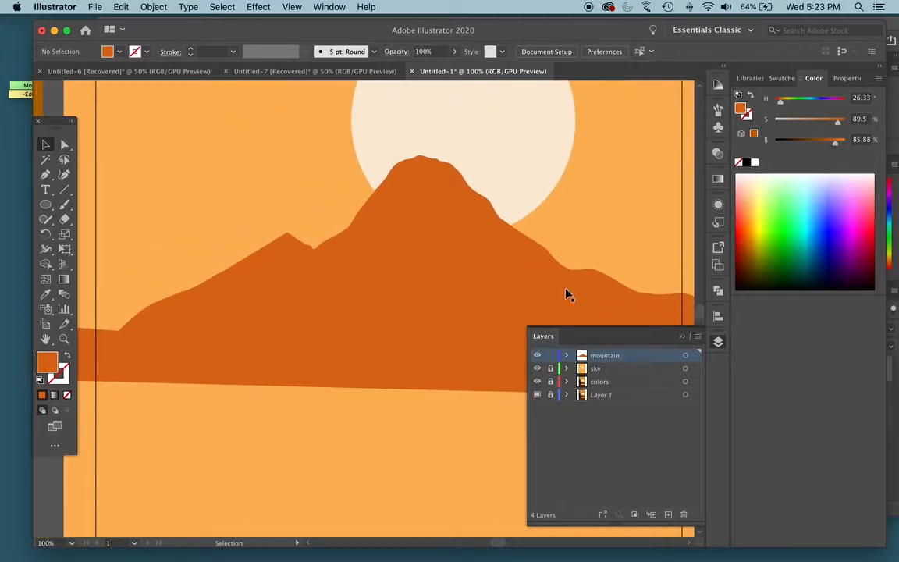
click(550, 357)
click(667, 514)
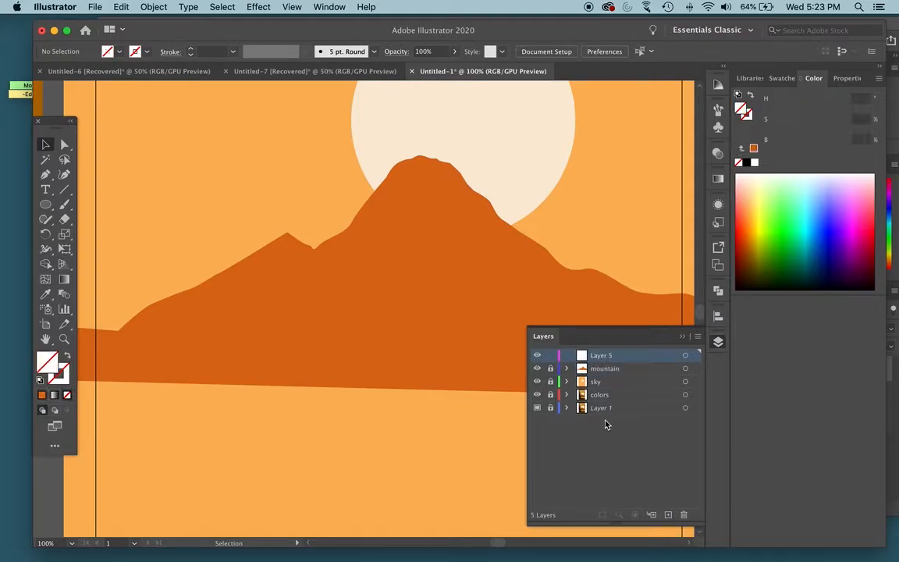
double_click(597, 356)
text(buildings)
key(Return)
- In Outline view, start the buildings path with the Pen tool from the artboard's left edge along the rise behind the large tree
key(super+y)
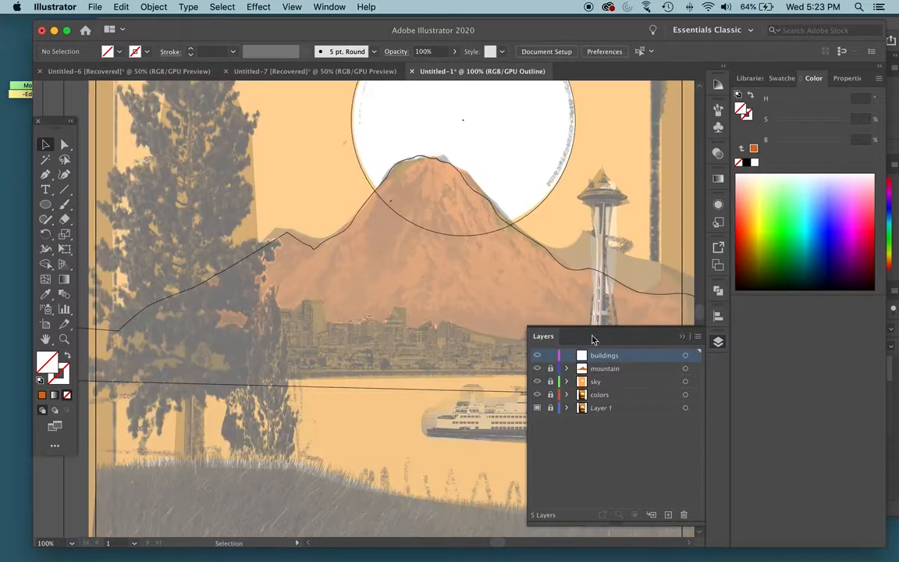
key(p)
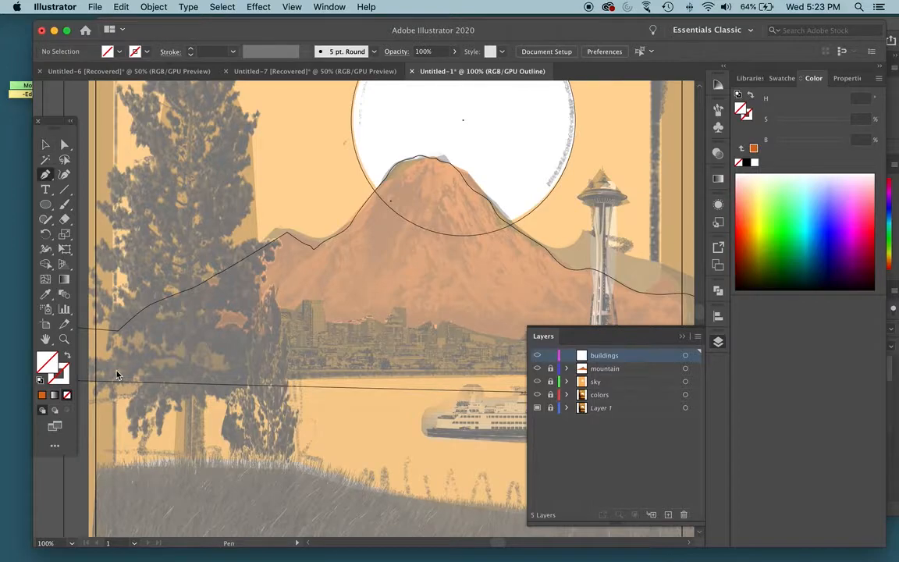
click(92, 368)
click(203, 344)
drag(230, 335, 248, 315)
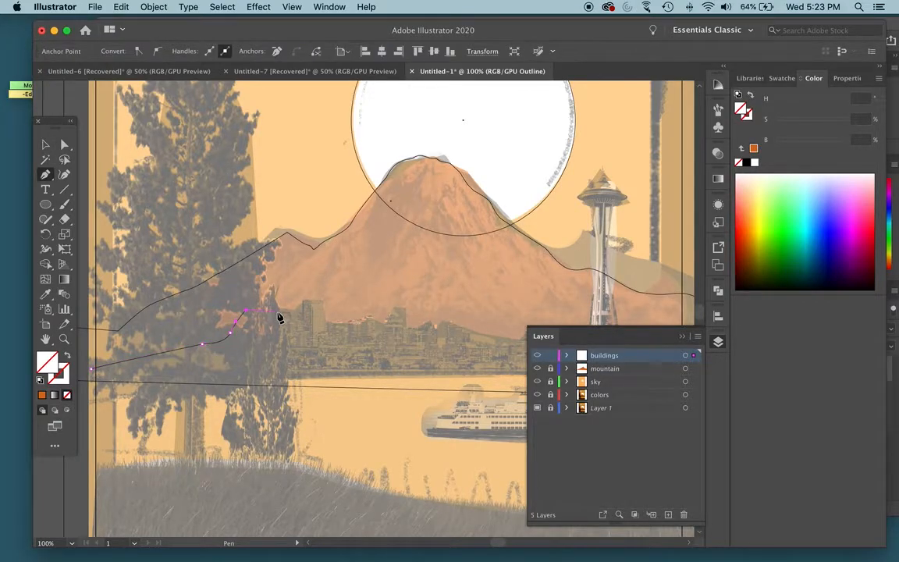
- Extend the buildings path across the flat roofline behind the small tree and through the first notch before the tall tower
key(super+equal)
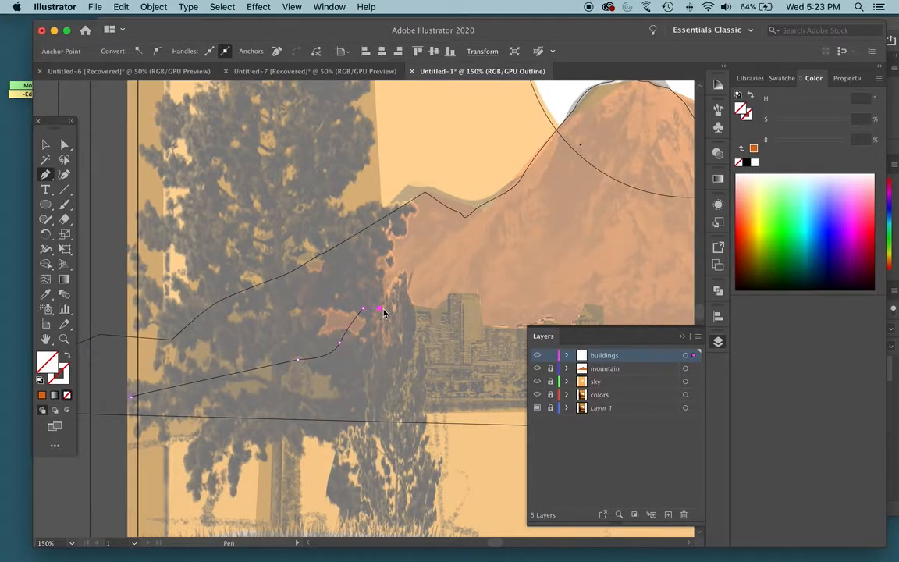
click(397, 313)
click(426, 312)
click(427, 323)
click(437, 323)
click(440, 315)
- Trace the tall tower right of the trees up its left side, across its roof and down its right side
key(super+equal)
drag(450, 305, 297, 316)
click(243, 295)
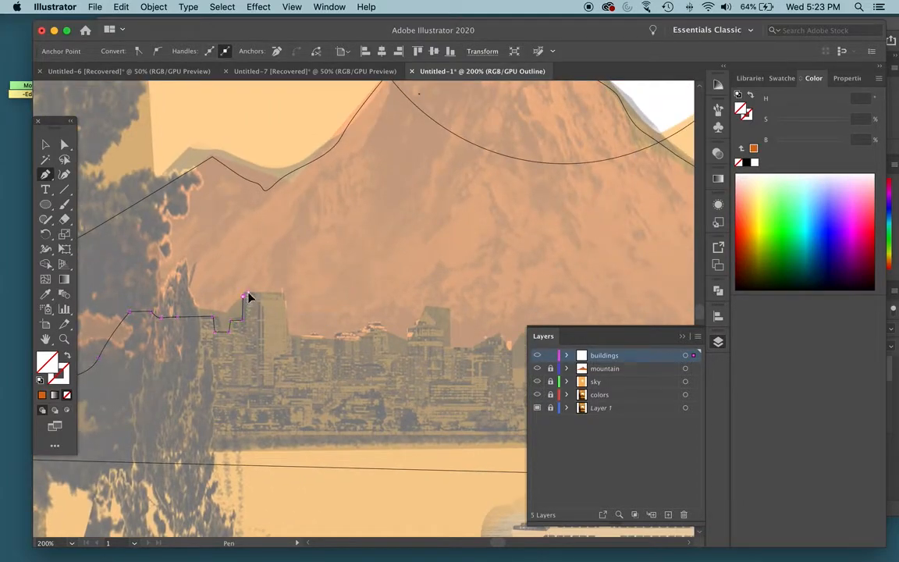
click(261, 293)
click(285, 300)
click(290, 334)
- Trace the low rooftops right of the tall tower, including the narrow gap between them
drag(303, 341, 311, 337)
click(319, 334)
click(325, 337)
click(326, 341)
click(331, 358)
click(335, 335)
click(344, 334)
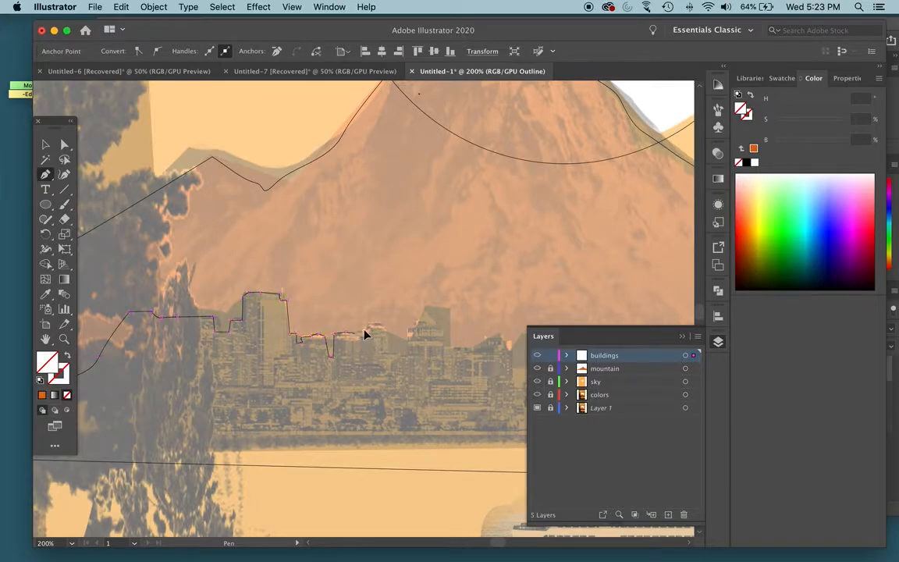
- Trace the small raised roof and the flat dip before the pointed-roof building
drag(369, 323, 375, 323)
click(385, 352)
click(399, 353)
click(412, 353)
- Trace the pointed-roof building up to its peak and down its stepped right side
drag(413, 322, 427, 297)
key(super+equal)
drag(377, 294, 384, 295)
click(384, 298)
click(400, 309)
click(397, 315)
click(408, 319)
click(409, 349)
- Trace the low flat stretch and the small rounded roof right of the pointed-roof building
click(444, 351)
click(461, 348)
drag(463, 338, 470, 339)
click(478, 339)
click(491, 333)
click(505, 339)
click(507, 355)
- Continue the buildings path down into the deep narrow gap after the rounded roof and across its bottom
key(super+minus)
key(super+minus)
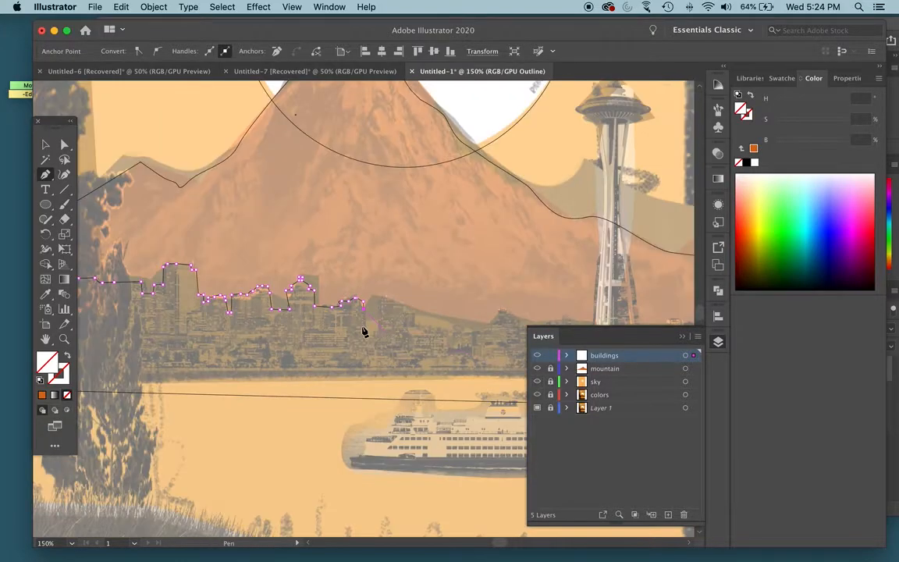
click(365, 329)
click(368, 338)
click(376, 336)
click(378, 332)
- Trace the building right of the deep gap and the roofline stepping down from it to the low flat stretch
click(379, 297)
click(388, 296)
click(391, 303)
click(413, 312)
click(428, 323)
click(453, 328)
click(479, 329)
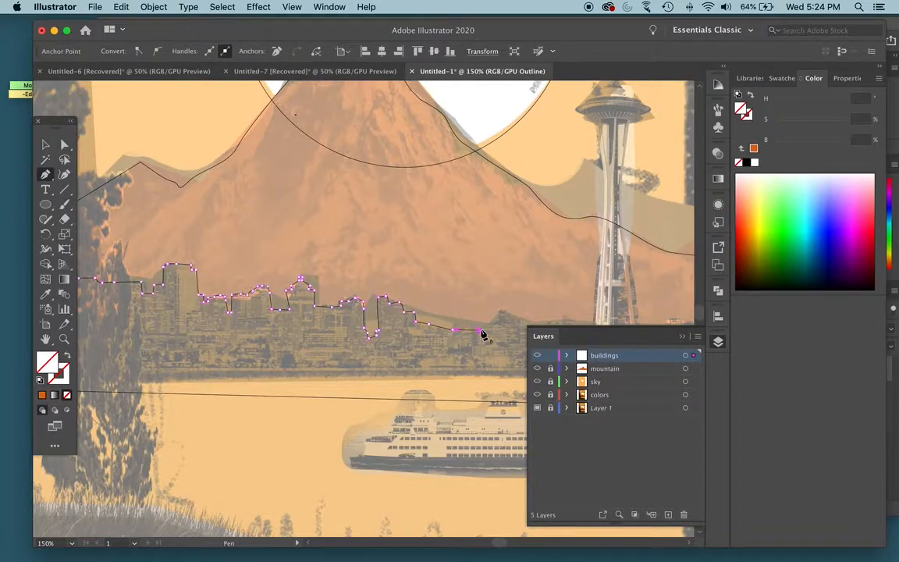
- Trace the small peaked building between the low flat stretch and the Space Needle
click(488, 322)
click(497, 320)
click(498, 307)
click(516, 318)
scroll(476, 327, right, 5)
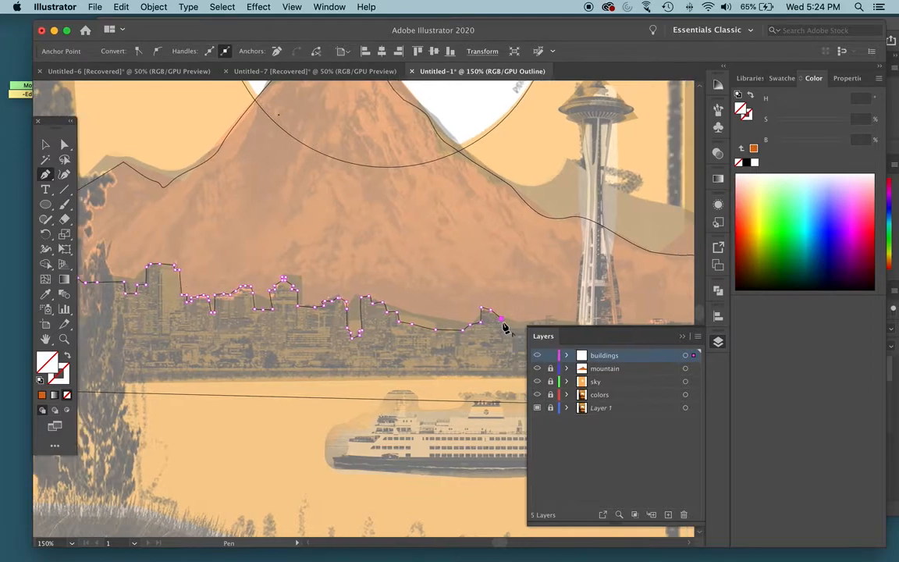
scroll(472, 334, right, 3)
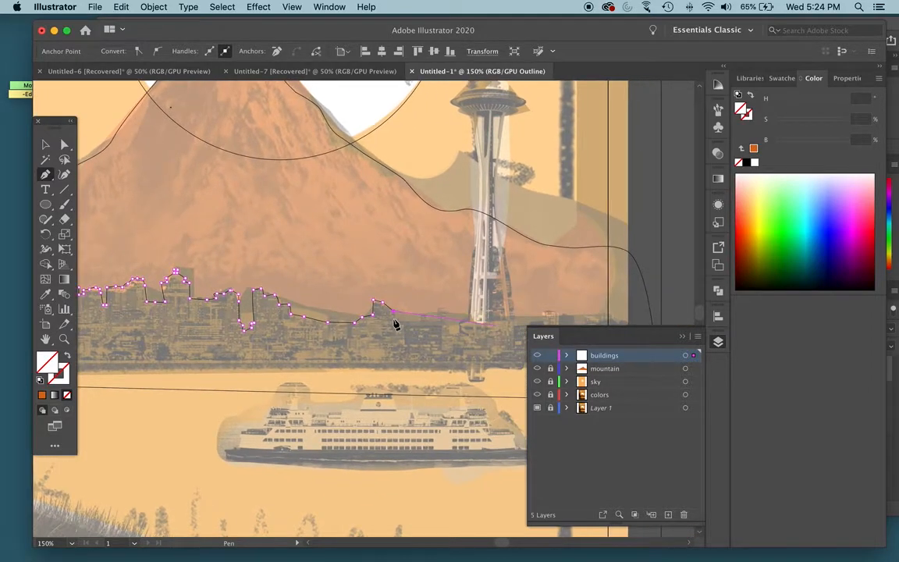
- Trace the flat roofline and the small square notch just before the Space Needle's base on the buildings path
click(421, 322)
click(447, 320)
click(447, 331)
click(462, 331)
click(462, 314)
scroll(508, 325, right, 8)
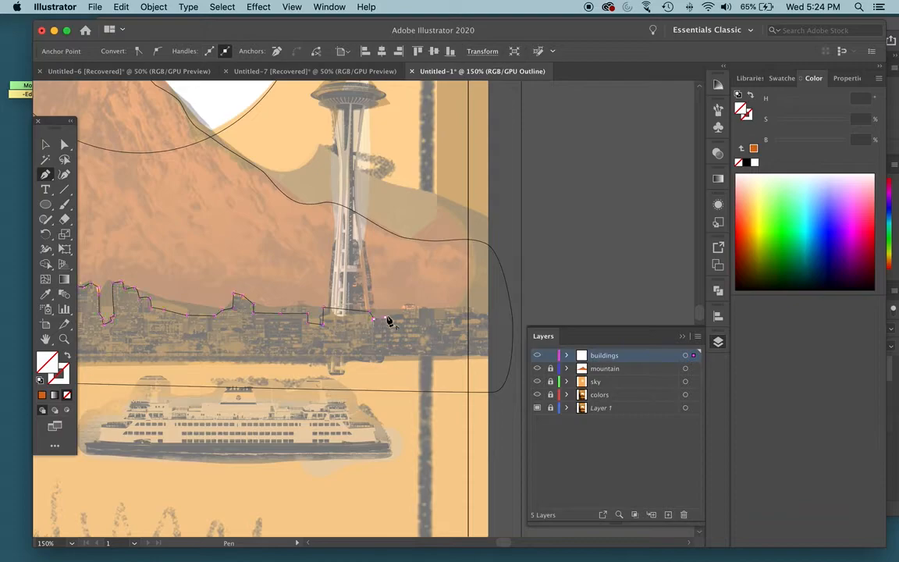
- Trace the small roofs and gaps right of the Space Needle, extending the skyline past the poster's right edge
click(402, 316)
click(403, 305)
click(417, 305)
click(417, 317)
click(422, 306)
click(434, 308)
click(430, 321)
click(445, 319)
click(446, 306)
click(467, 303)
click(494, 311)
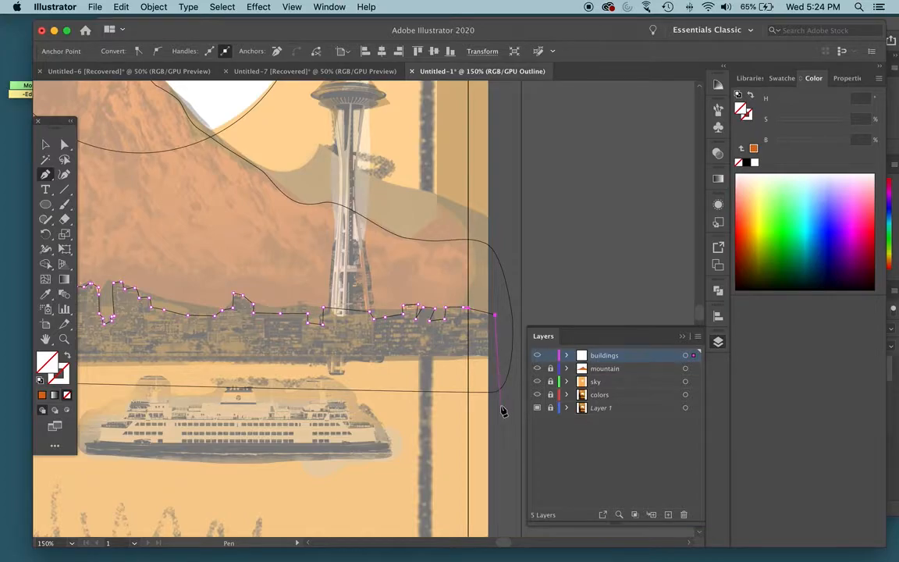
- Close the buildings path with a nearly straight line below the city, from beyond the right poster edge to beyond the left one
key(super+minus)
key(super+minus)
scroll(311, 351, left, 5)
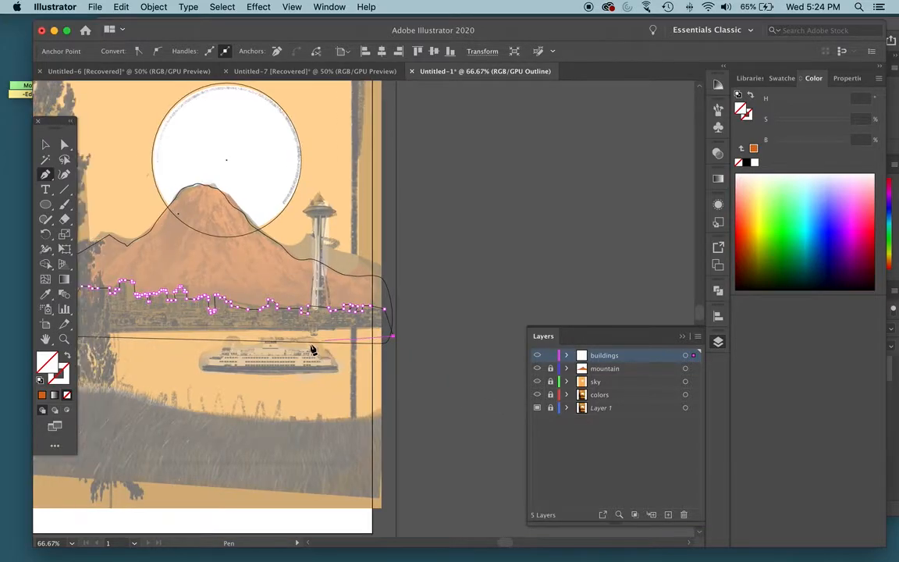
scroll(301, 353, left, 10)
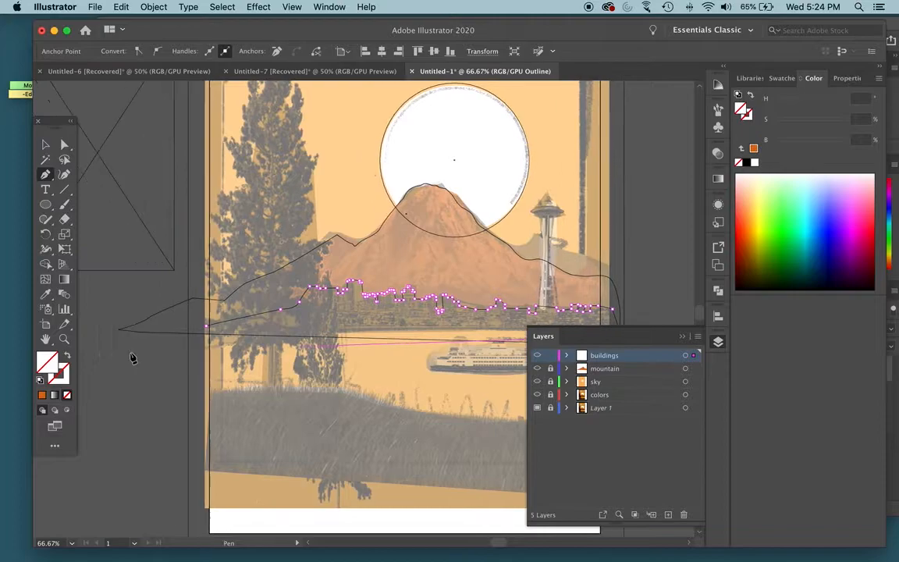
click(222, 353)
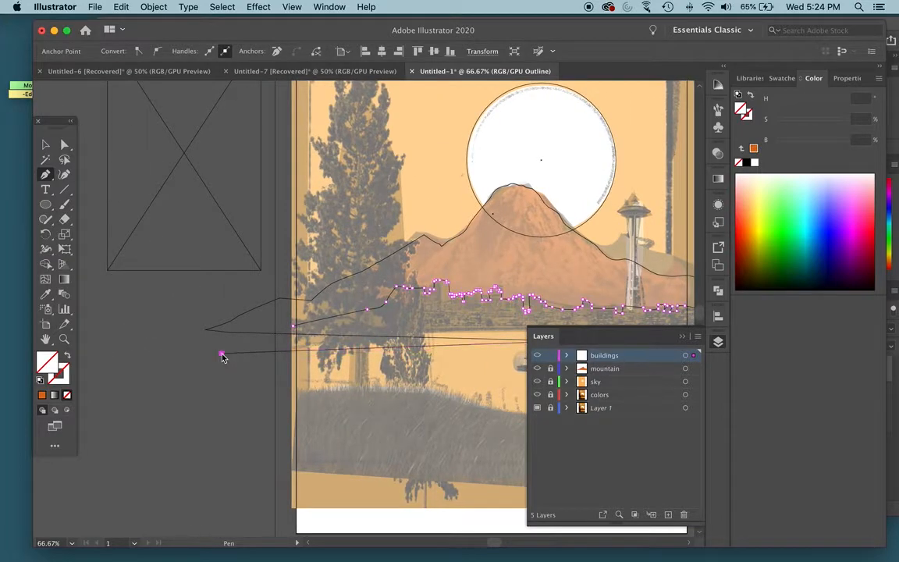
drag(497, 260, 333, 274)
key(super+y)
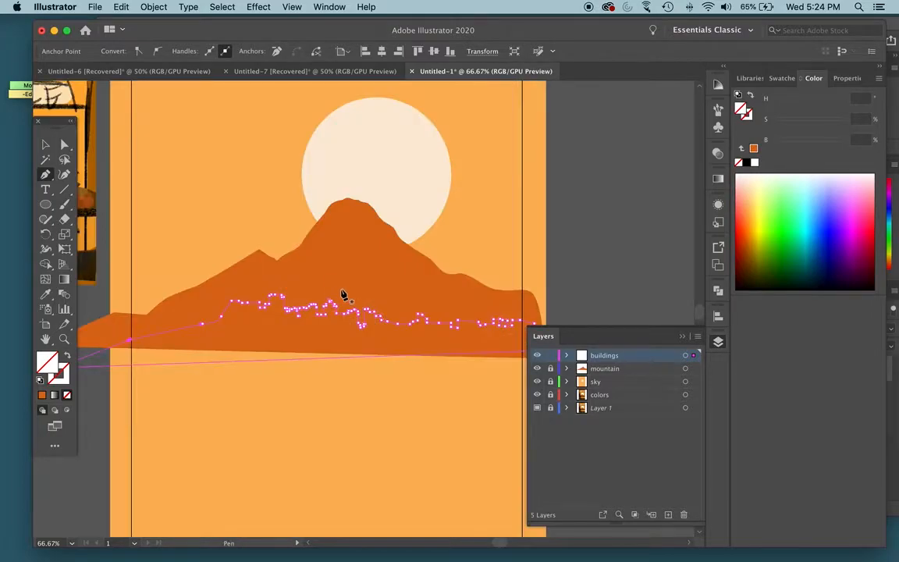
- Fill the buildings shape with the dark brown sampled from the city area of the small reference poster
scroll(320, 293, left, 3)
scroll(303, 292, left, 10)
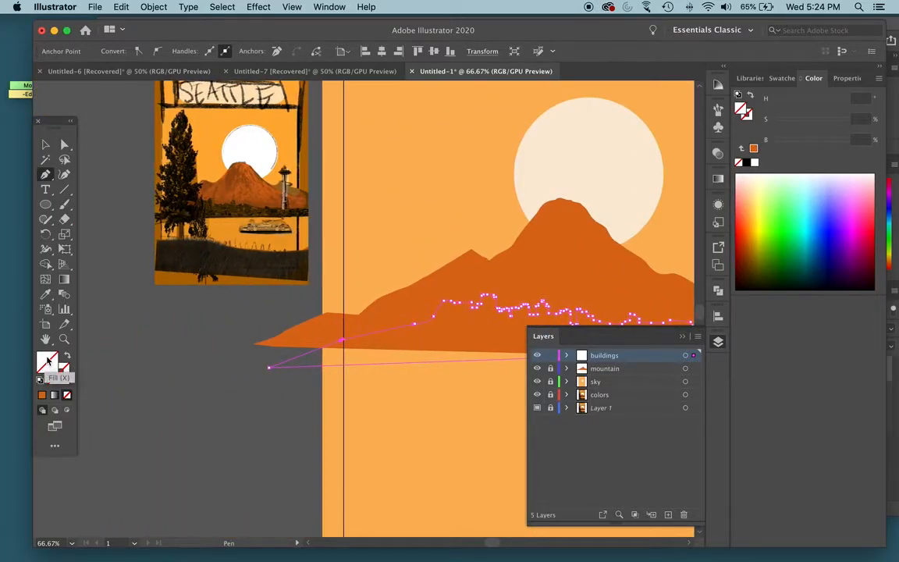
key(i)
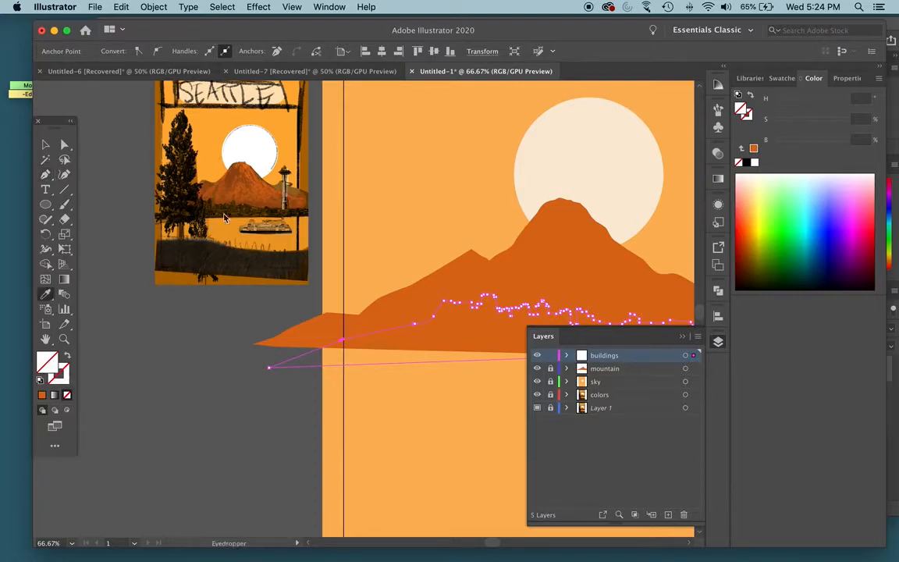
click(229, 207)
scroll(213, 252, right, 4)
key(space)
drag(525, 254, 417, 283)
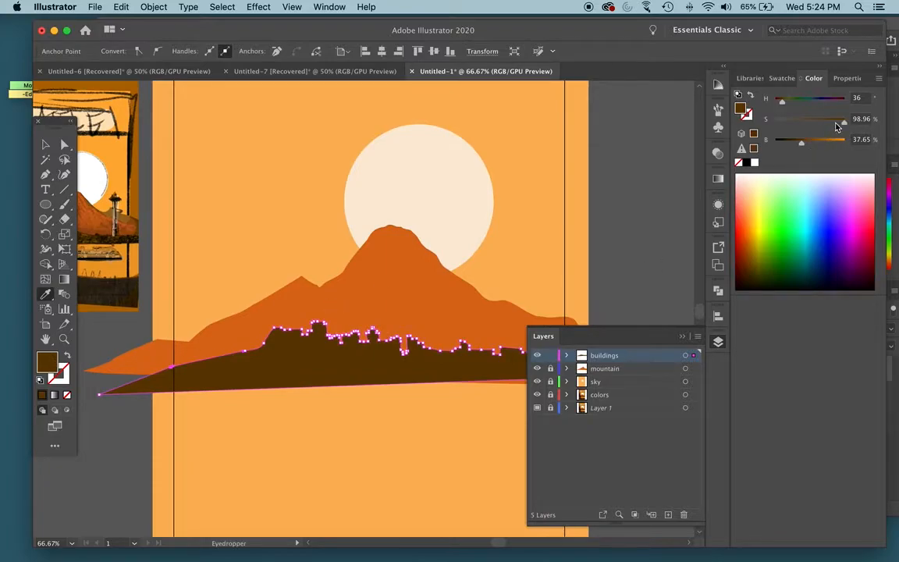
- Mute and darken the buildings fill to about 65.8% saturation and 31% brightness, and deselect the shape
drag(844, 123, 831, 126)
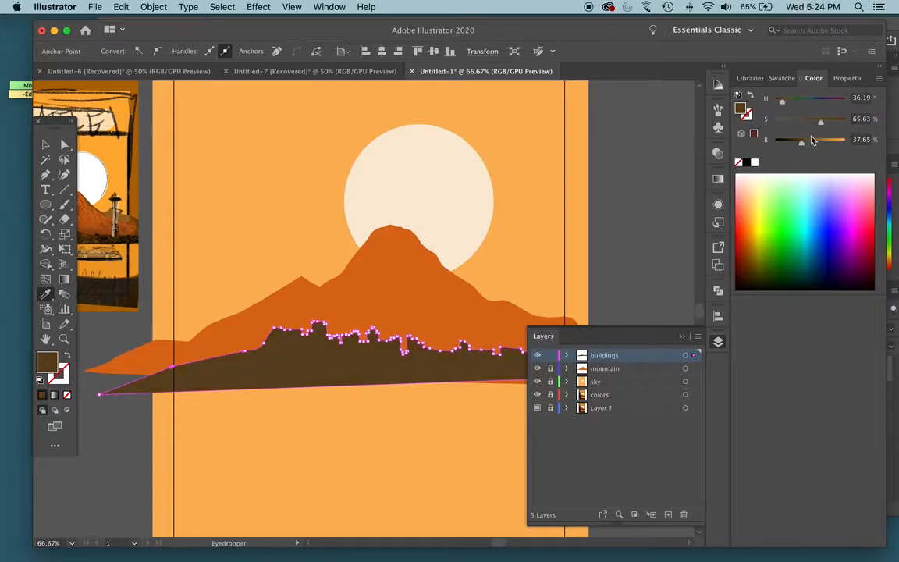
drag(799, 146, 796, 144)
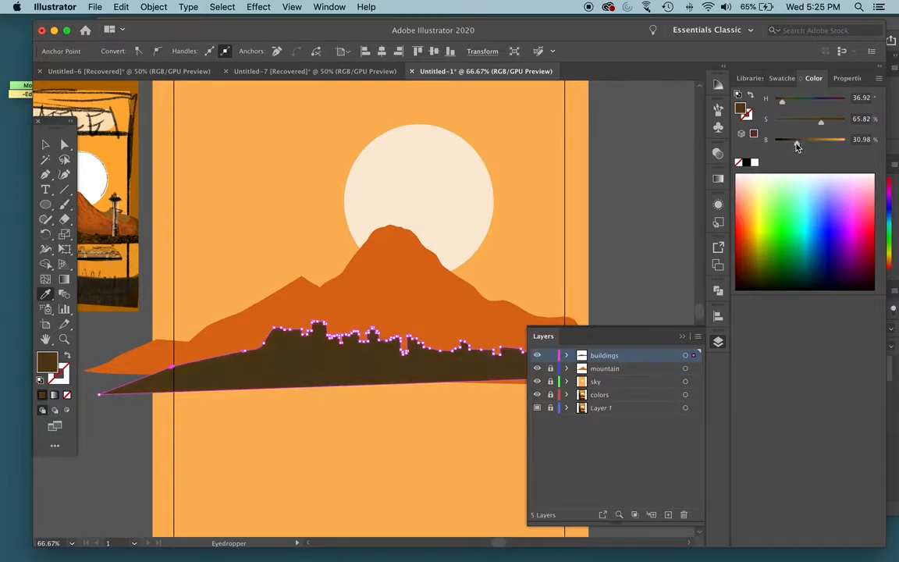
click(44, 146)
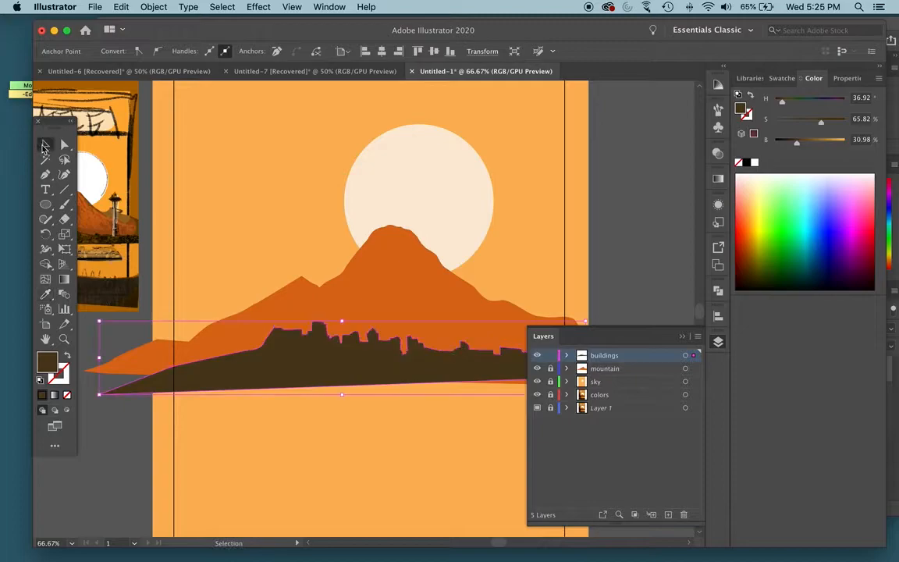
click(494, 195)
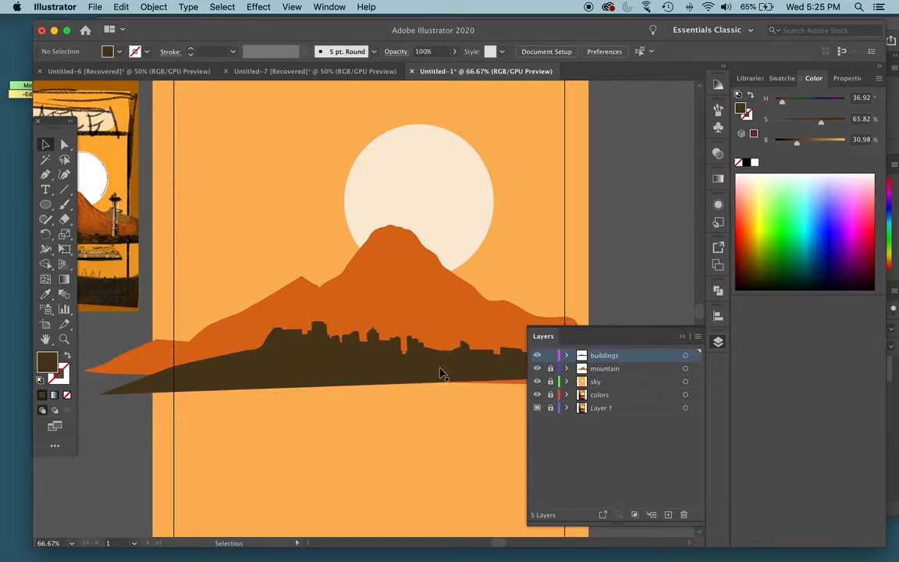
- Display the template in outline view and start a Space Needle path along its upper cap's right side and pointed spire
scroll(459, 381, right, 10)
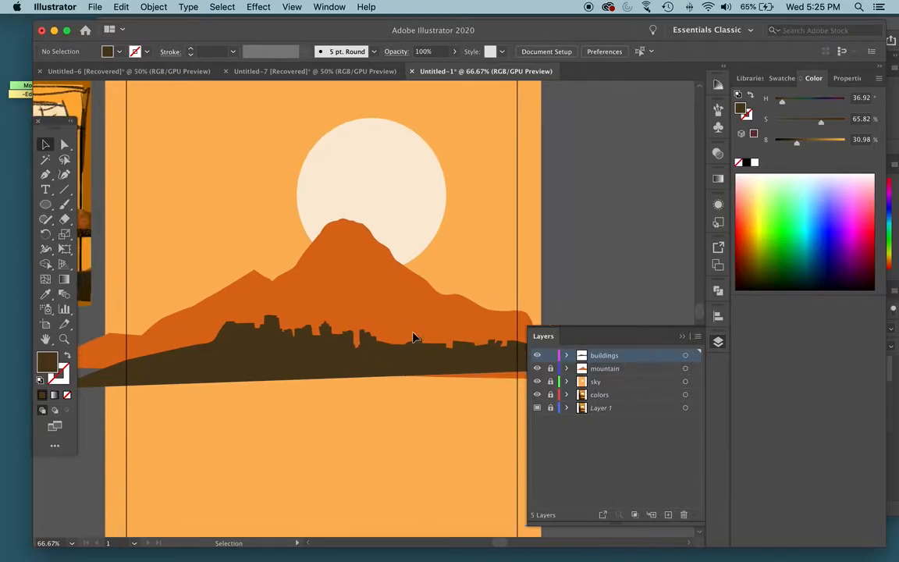
key(super+equal)
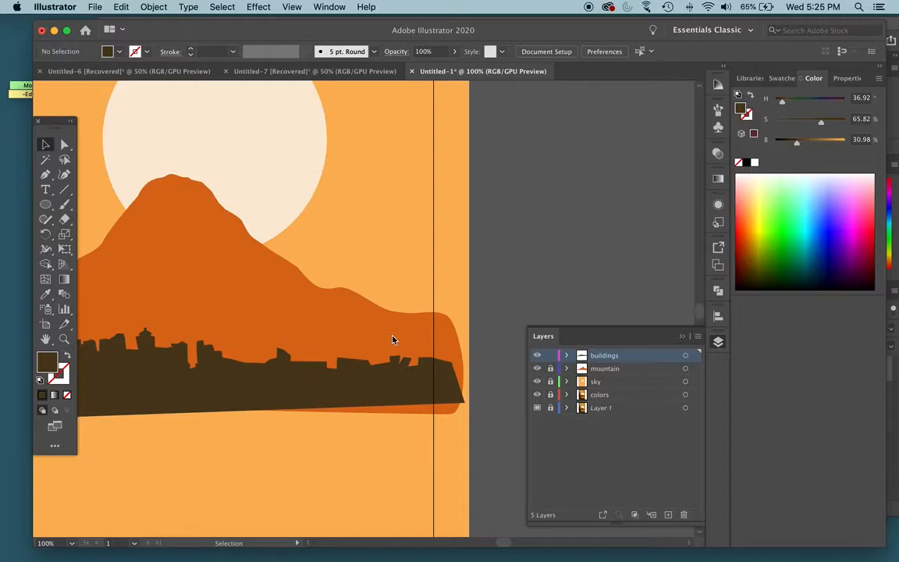
key(super+y)
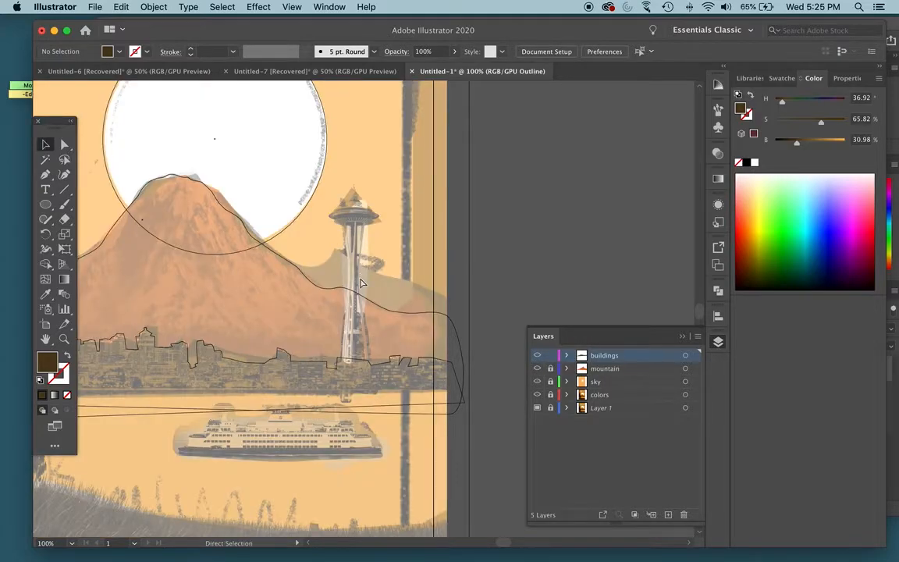
key(super+equal)
key(super+equal)
drag(362, 179, 357, 352)
key(p)
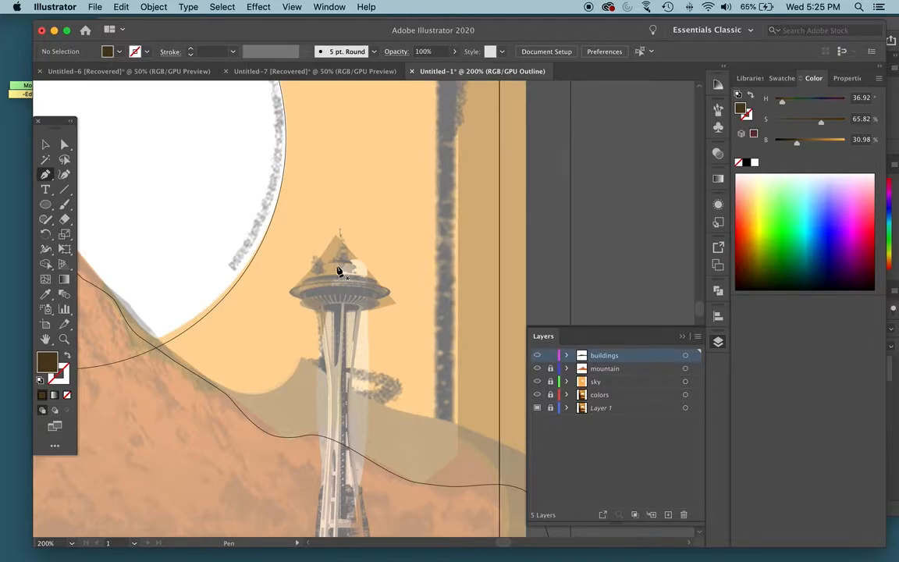
key(super+equal)
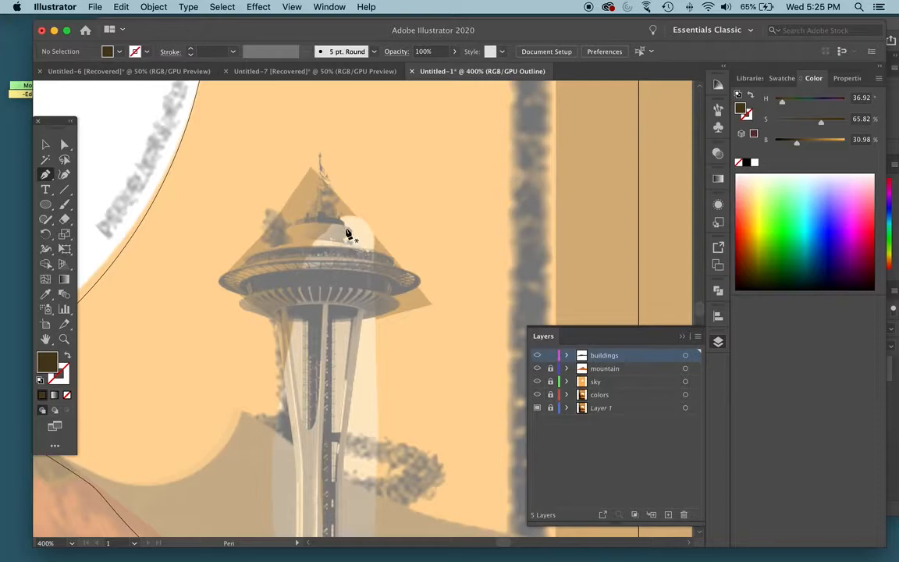
click(347, 238)
drag(350, 226, 348, 226)
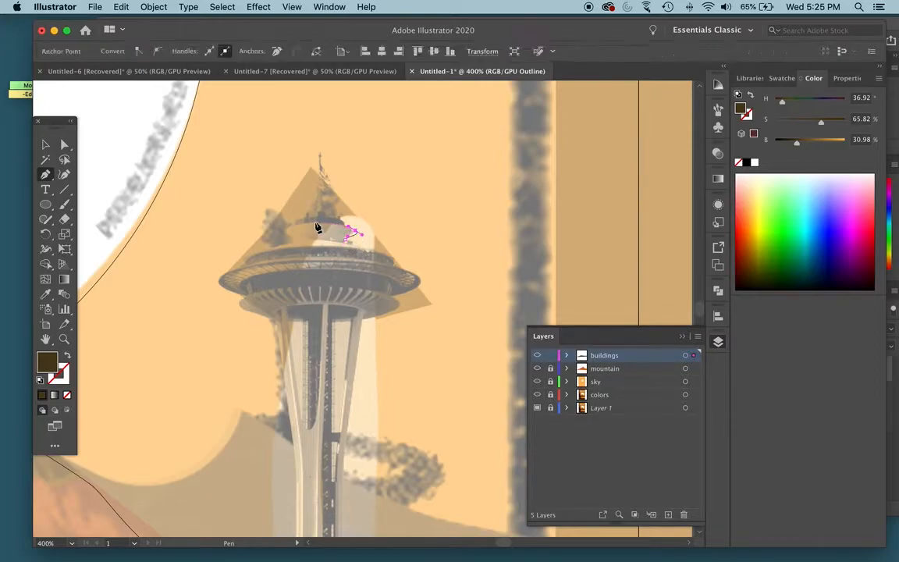
click(341, 220)
click(319, 153)
click(313, 215)
- Trace the left side of the Space Needle's upper cap, wide disc and underside down to the leg
click(296, 219)
click(287, 229)
click(294, 240)
click(264, 250)
click(243, 259)
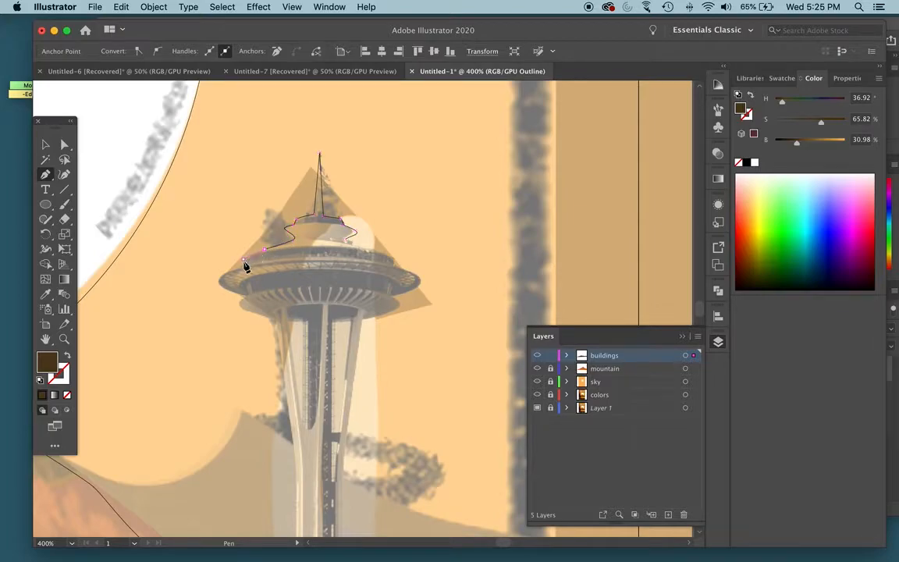
click(219, 278)
drag(244, 292, 242, 306)
click(248, 311)
- Trace the Space Needle's left leg down into the skyline and across its base
scroll(289, 331, down, 5)
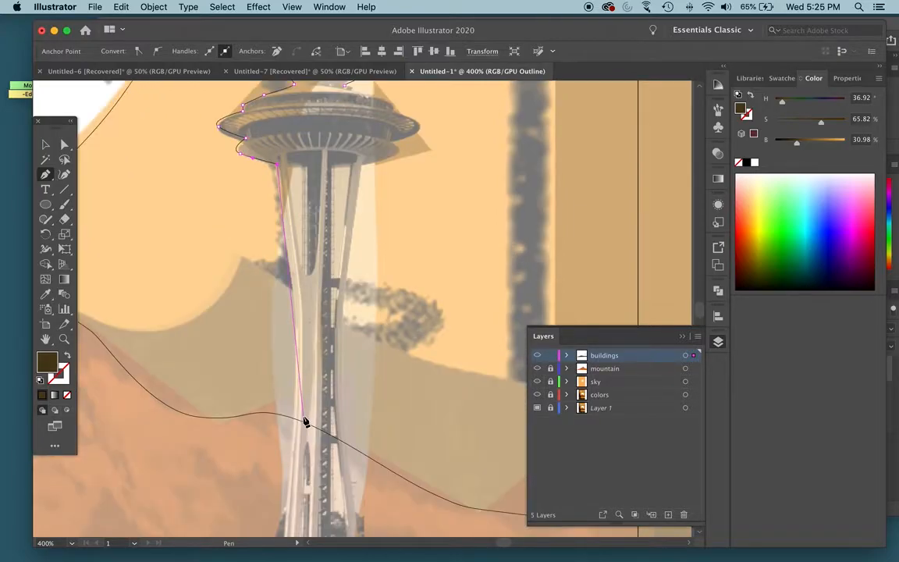
key(super+minus)
drag(376, 404, 363, 432)
scroll(378, 427, down, 5)
scroll(363, 431, down, 5)
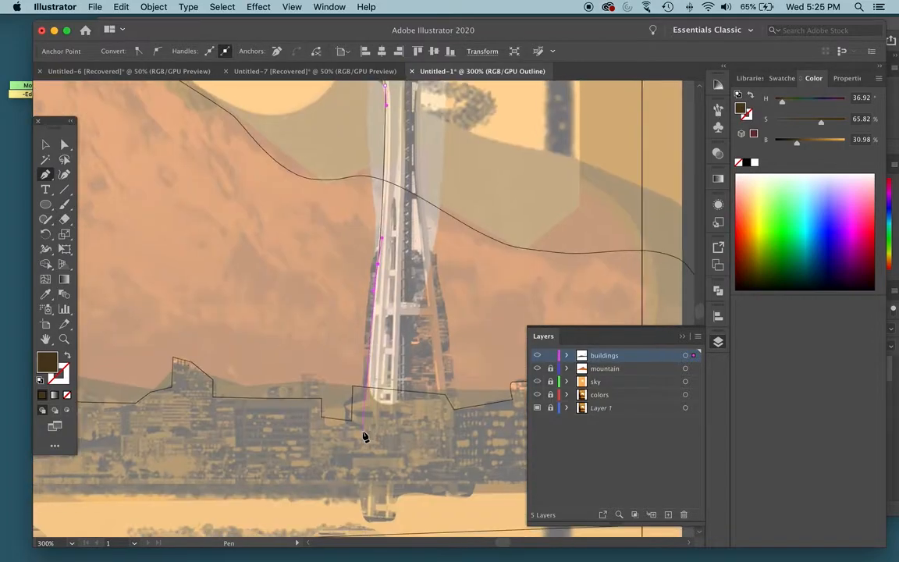
click(448, 416)
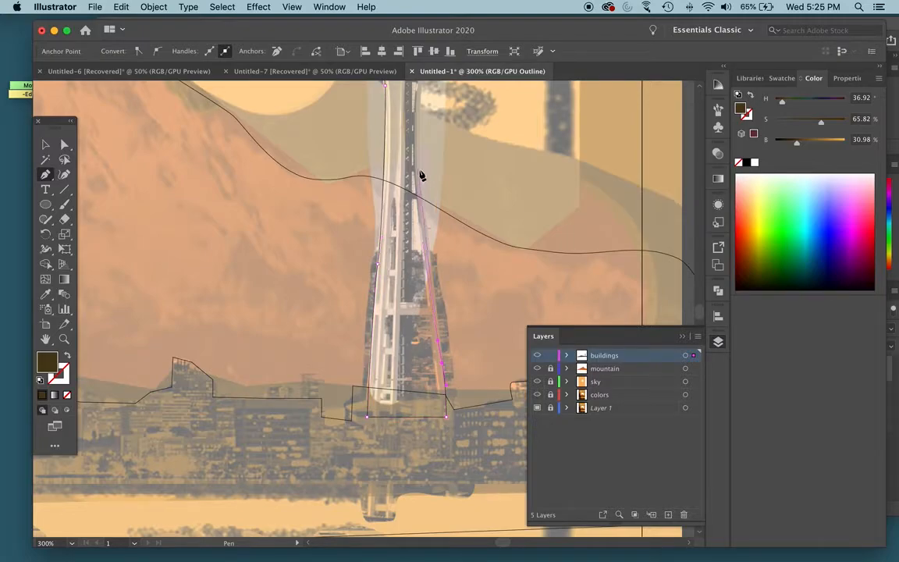
- Trace the Space Needle's right leg and the disc's right side up to the cap, closing the path
drag(421, 168, 373, 407)
key(space)
click(389, 310)
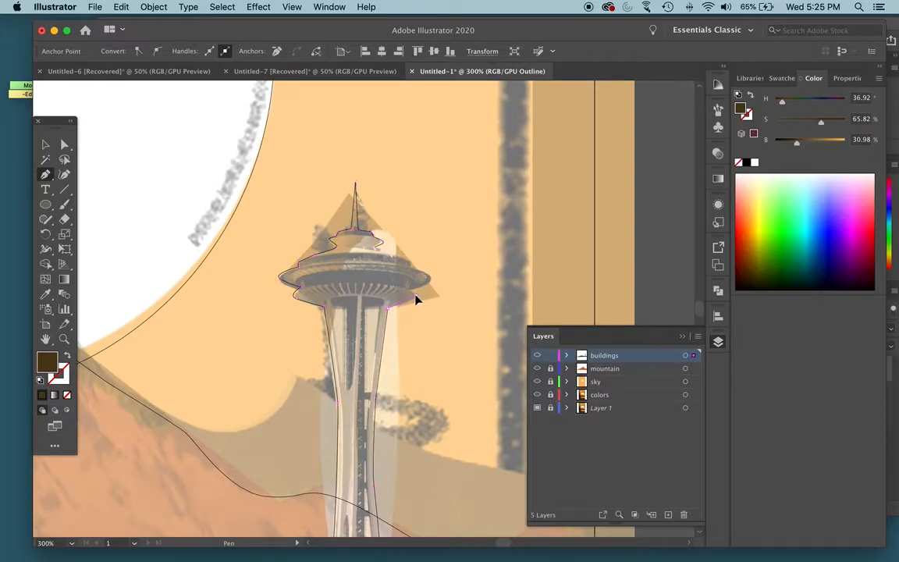
drag(412, 292, 417, 271)
click(412, 290)
click(410, 258)
click(382, 252)
click(374, 247)
- Recolor the Space Needle in preview to light beige with 25.11% saturation and 92.16% brightness, and deselect it
key(super+y)
key(super+minus)
key(super+minus)
key(super+minus)
key(super+minus)
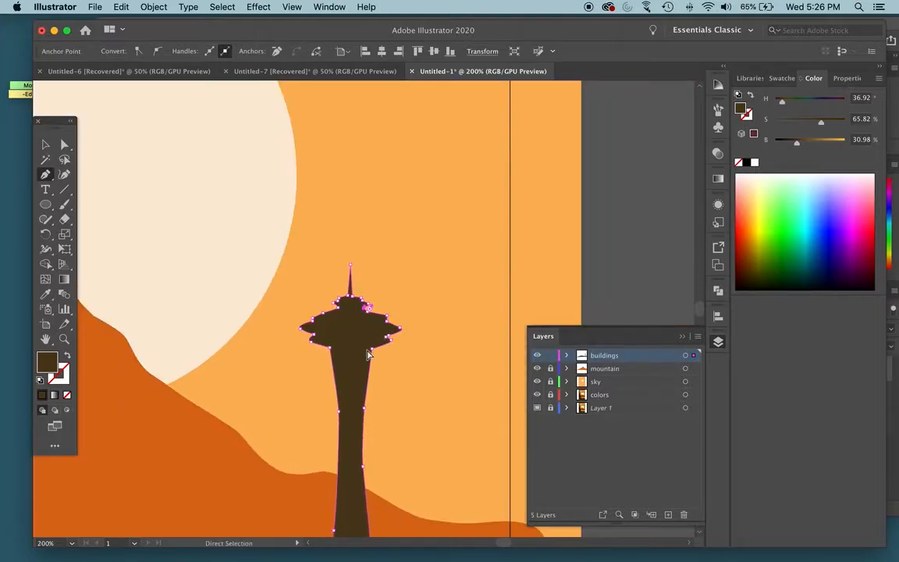
drag(256, 351, 355, 315)
click(806, 142)
drag(809, 149, 793, 124)
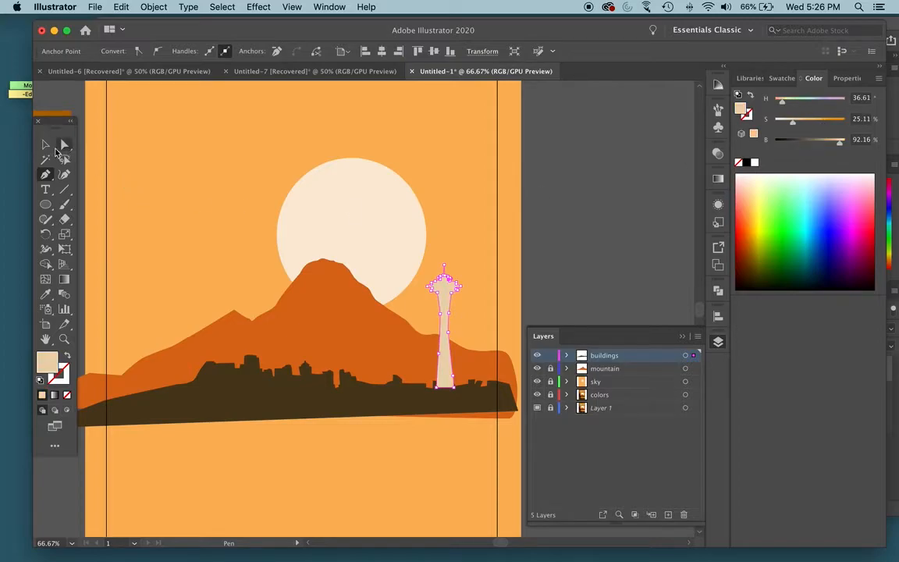
key(v)
click(605, 232)
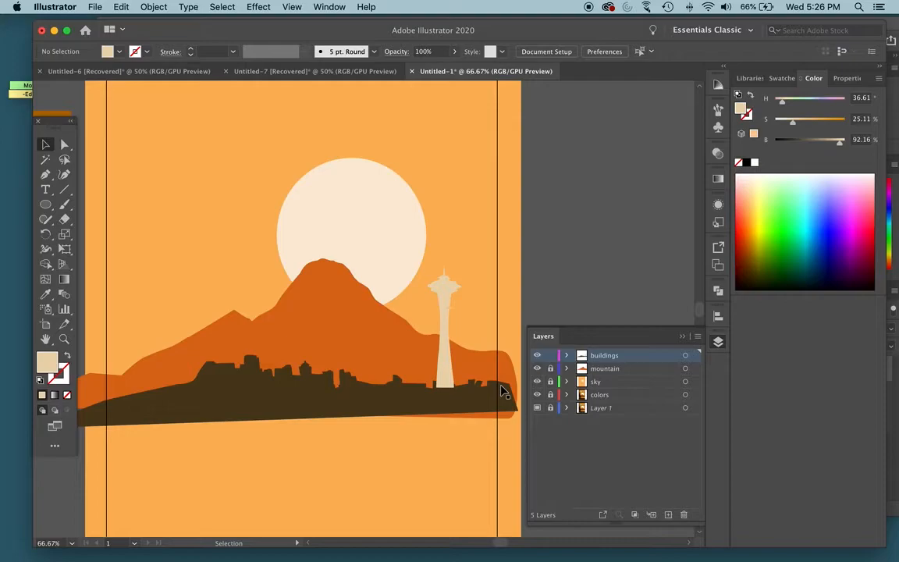
click(444, 297)
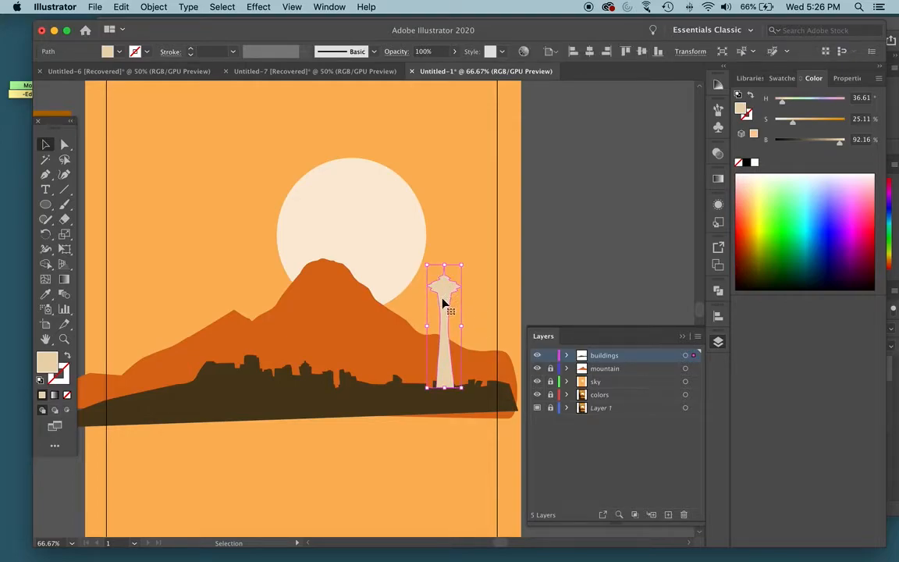
click(634, 242)
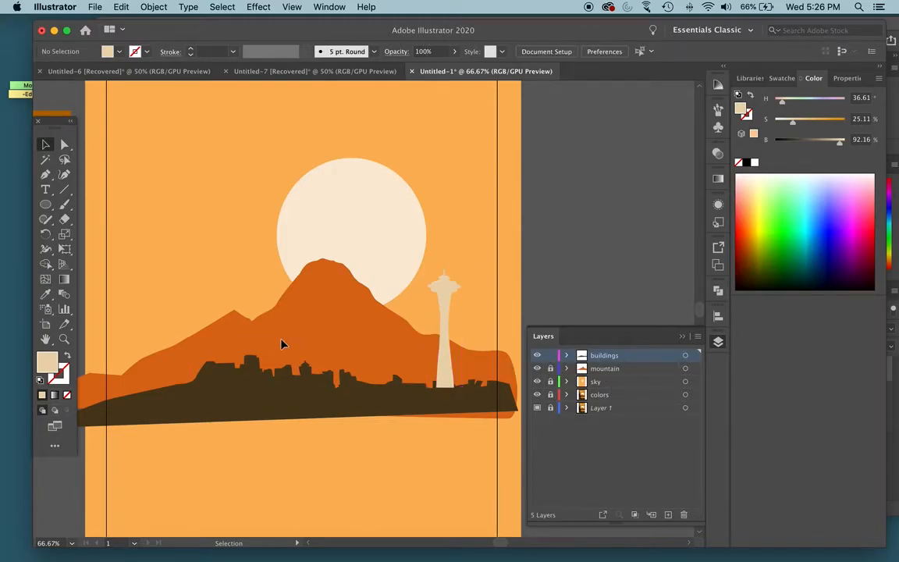
- Lock the buildings layer and add a new layer above it named "water and boat"
scroll(285, 345, left, 10)
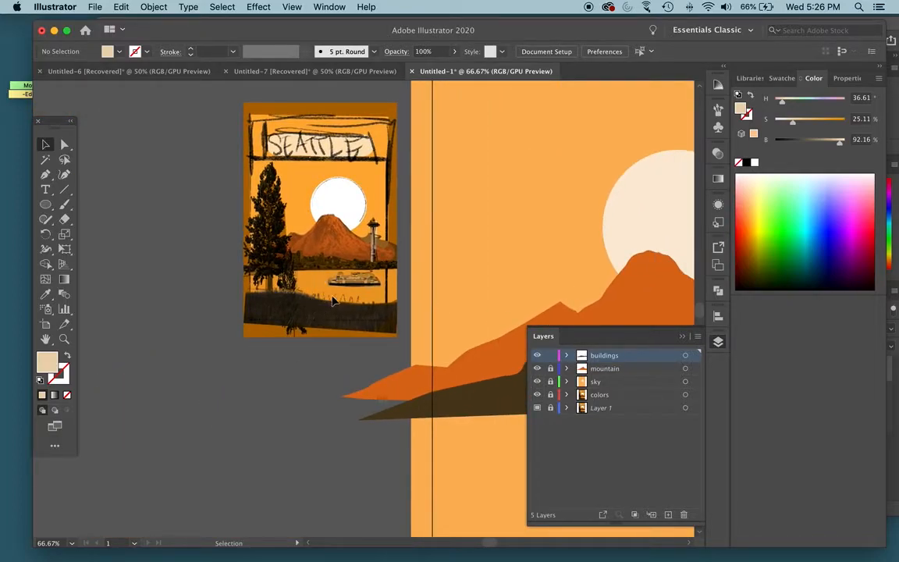
drag(480, 275, 171, 261)
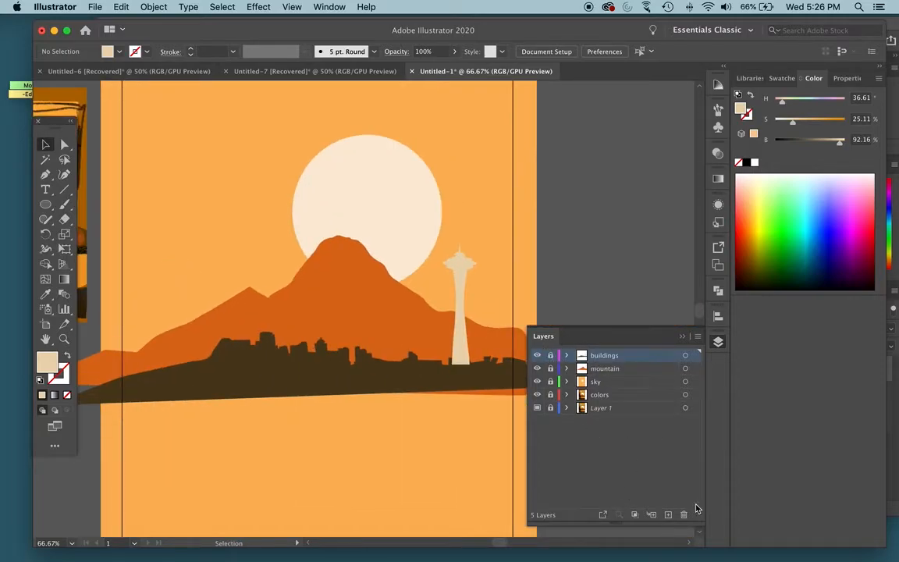
click(668, 514)
double_click(601, 356)
text(water and boat)
key(Return)
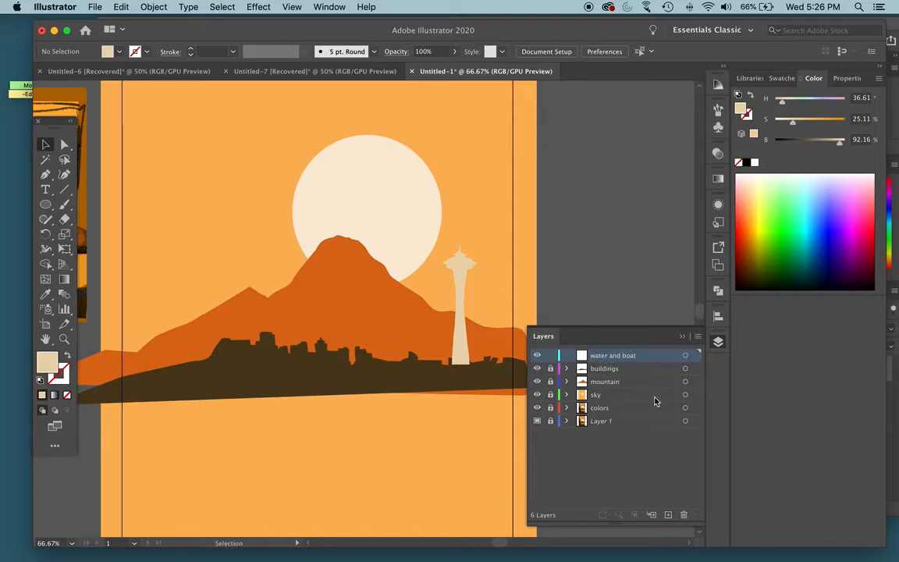
- Trace the water's upper edge along the skyline's base and its right side beyond the artboard over the outlined template
key(super+y)
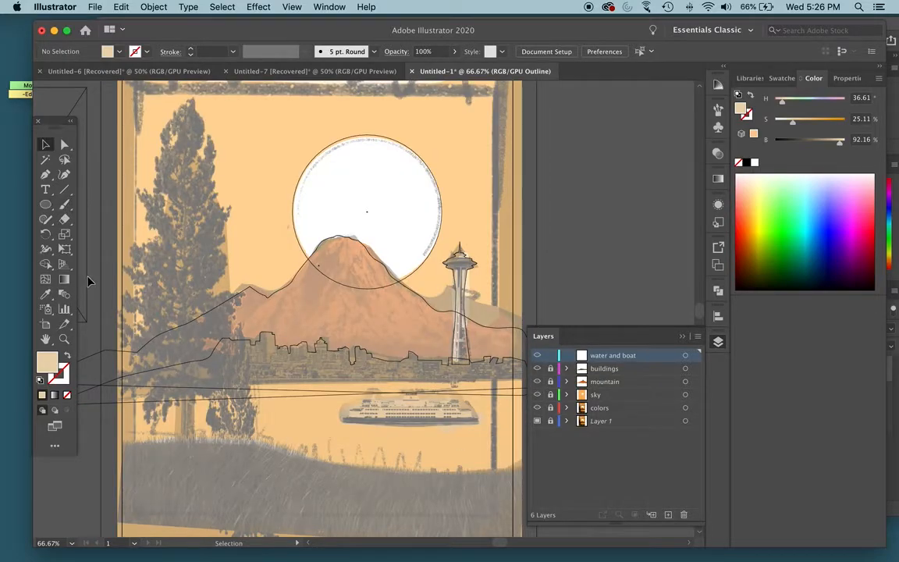
key(p)
click(98, 431)
click(129, 379)
click(328, 381)
scroll(508, 380, right, 3)
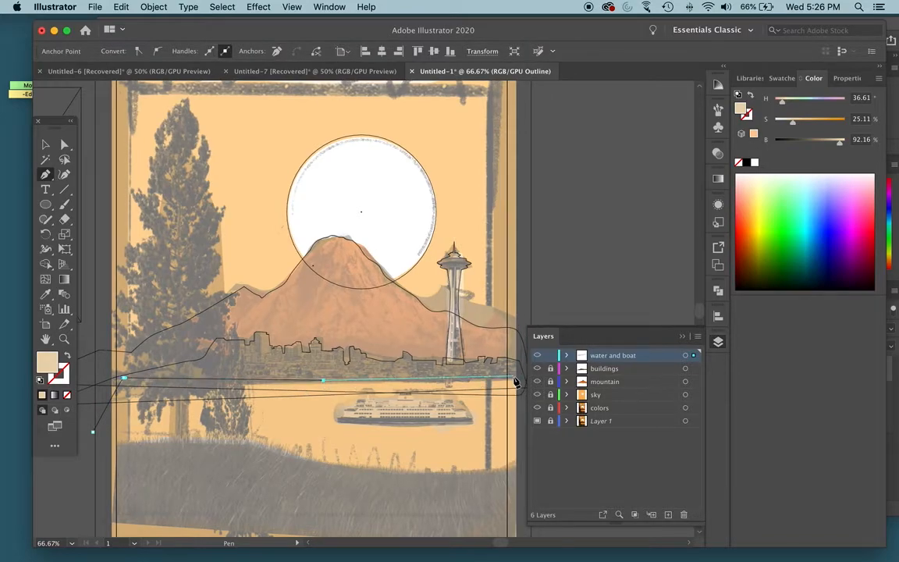
scroll(476, 383, right, 3)
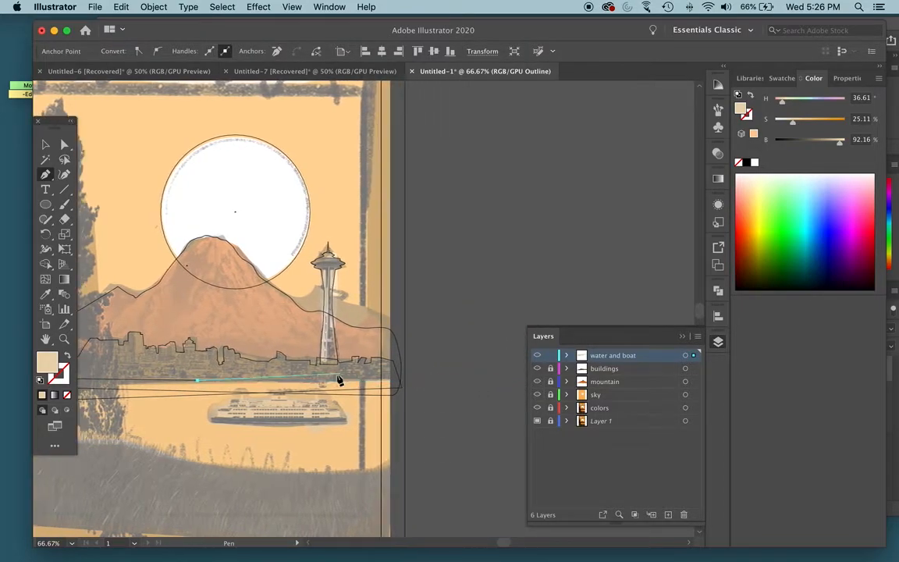
click(422, 381)
click(421, 466)
click(358, 496)
- Trace the water's lower edge through the grassy foreground to the left side and return to the color preview
scroll(312, 491, left, 5)
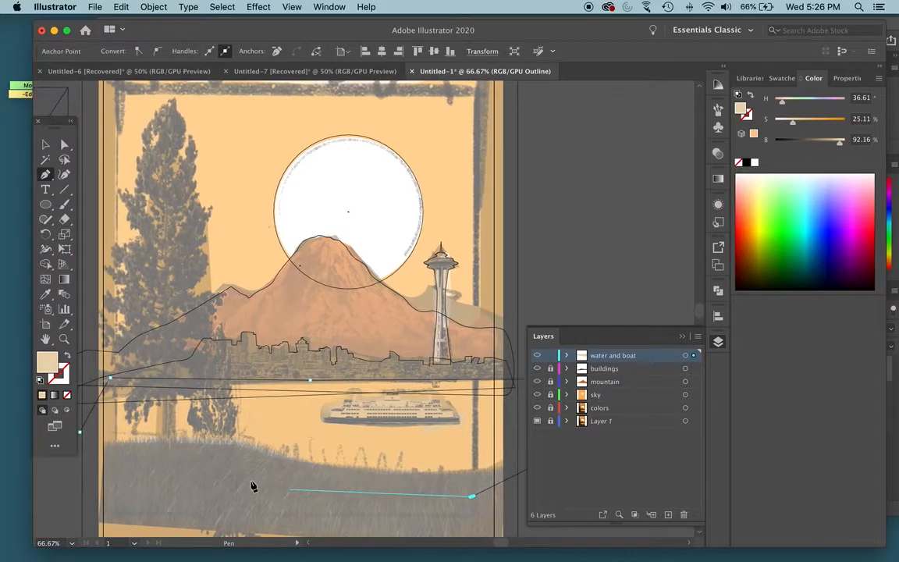
click(255, 483)
click(198, 464)
click(153, 463)
click(87, 470)
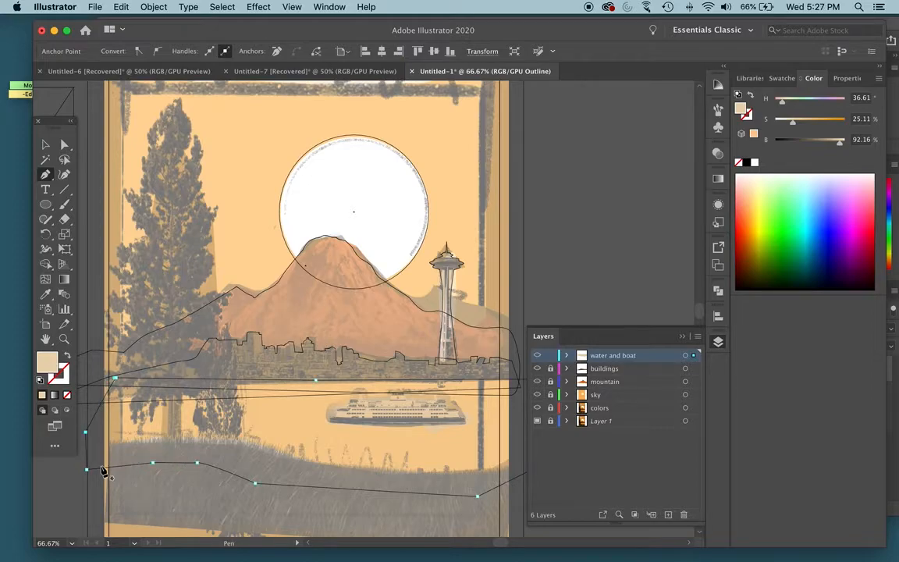
key(super+y)
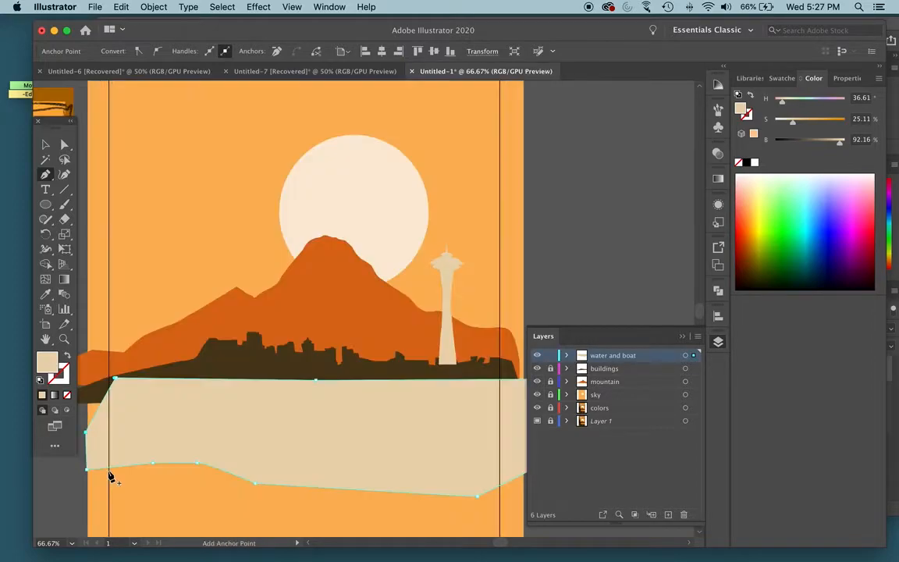
- Fill the water with the orange sampled from the reference image's water, set its brightness to 100%, and deselect it
drag(161, 325, 325, 337)
click(43, 296)
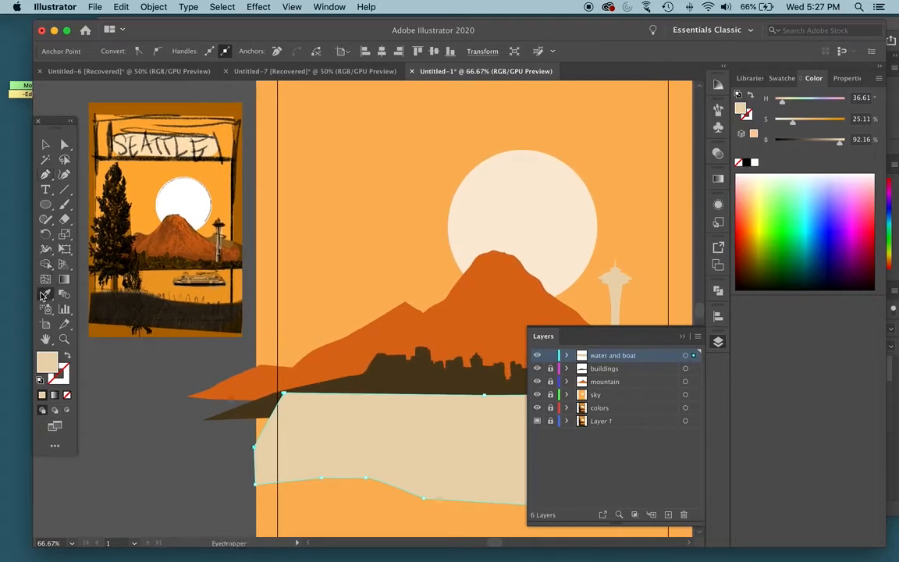
click(179, 279)
drag(835, 125, 852, 144)
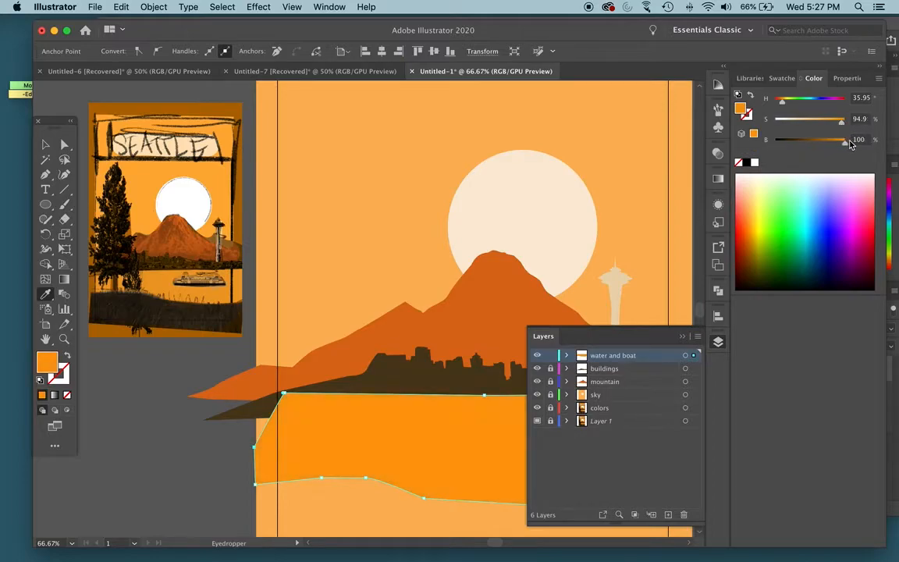
click(46, 144)
click(259, 129)
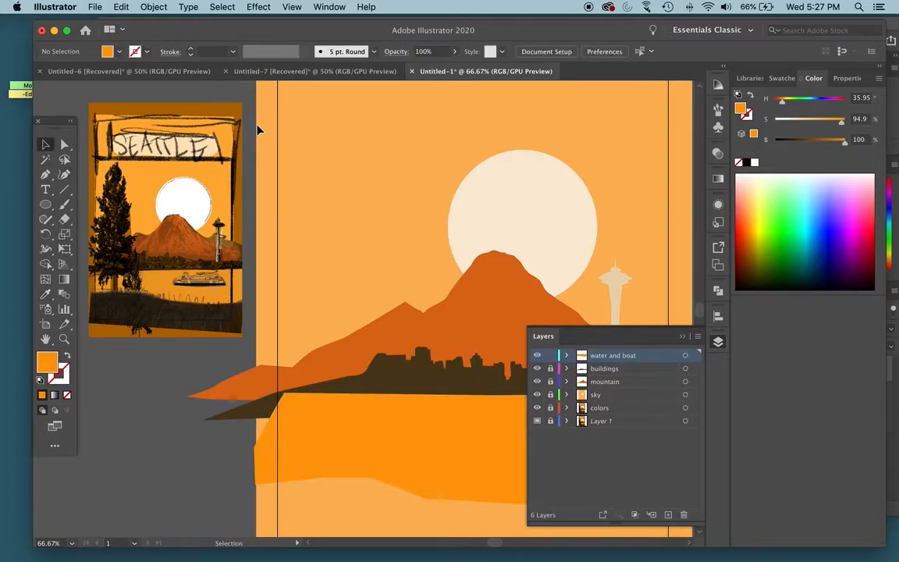
- Trace the ferry's left side and the bottom of its hull to the right end over the outlined template
scroll(436, 246, right, 10)
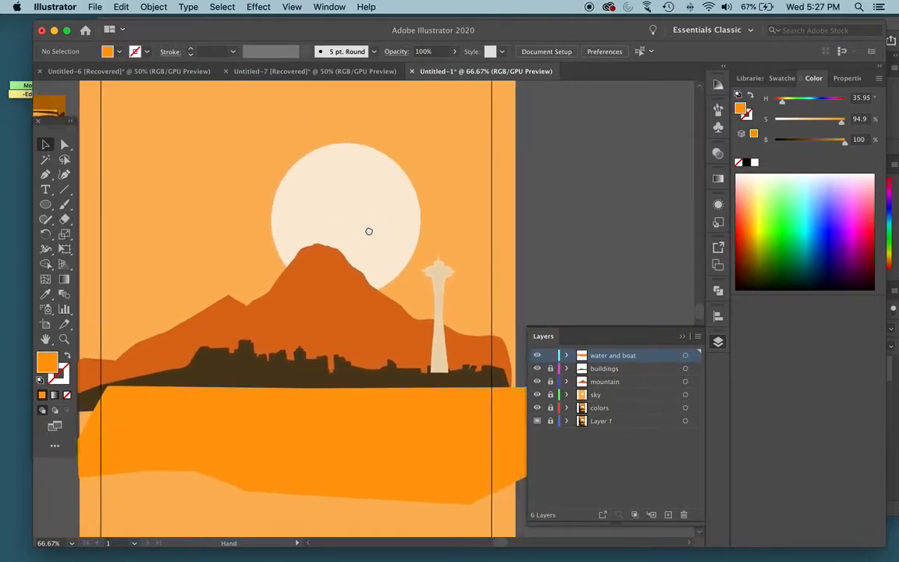
key(super+y)
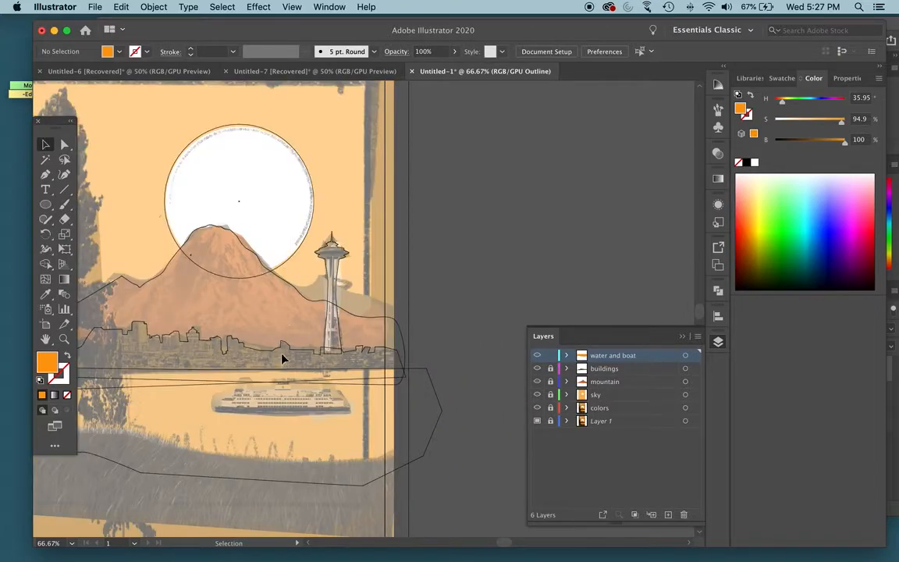
key(super+plus)
key(super+plus)
space+drag(344, 436, 444, 295)
key(p)
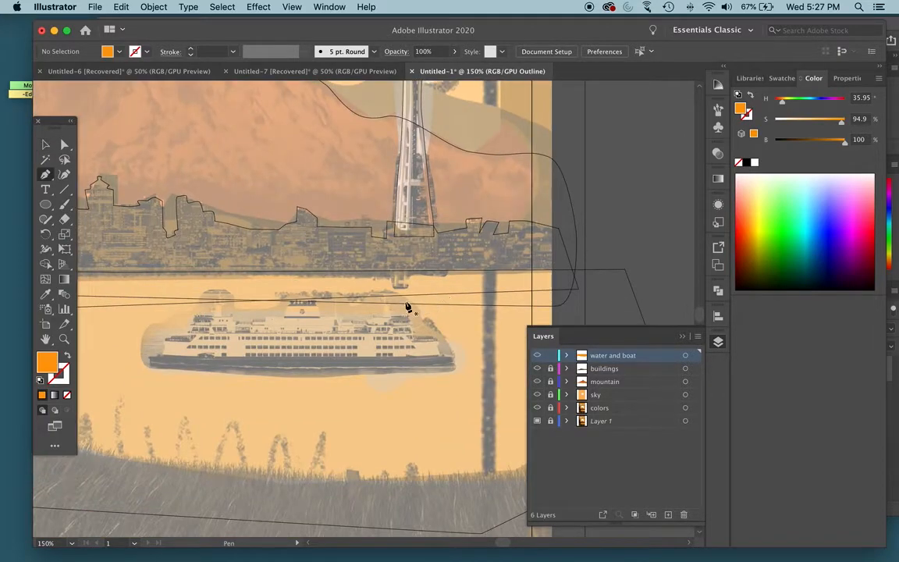
click(193, 319)
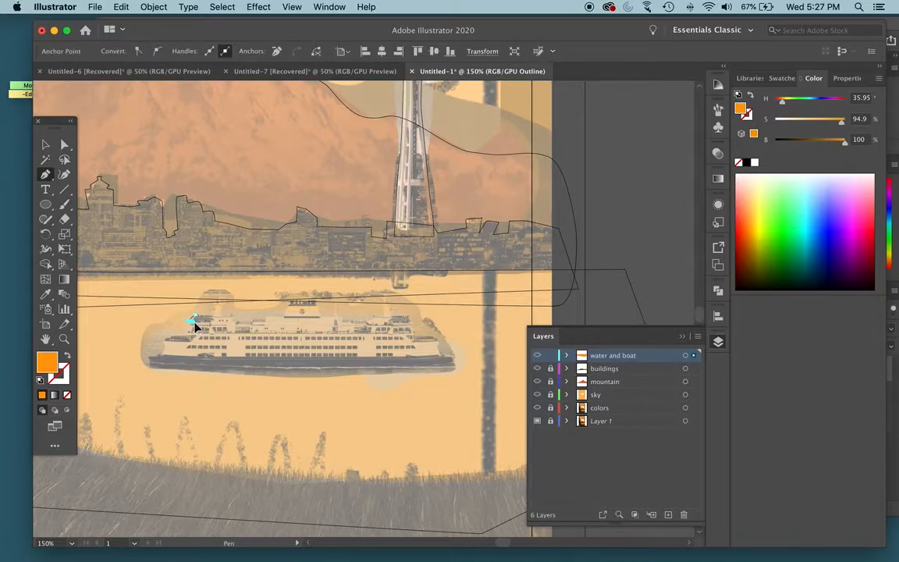
click(167, 340)
click(148, 361)
click(183, 363)
click(227, 366)
click(278, 365)
drag(407, 365, 457, 366)
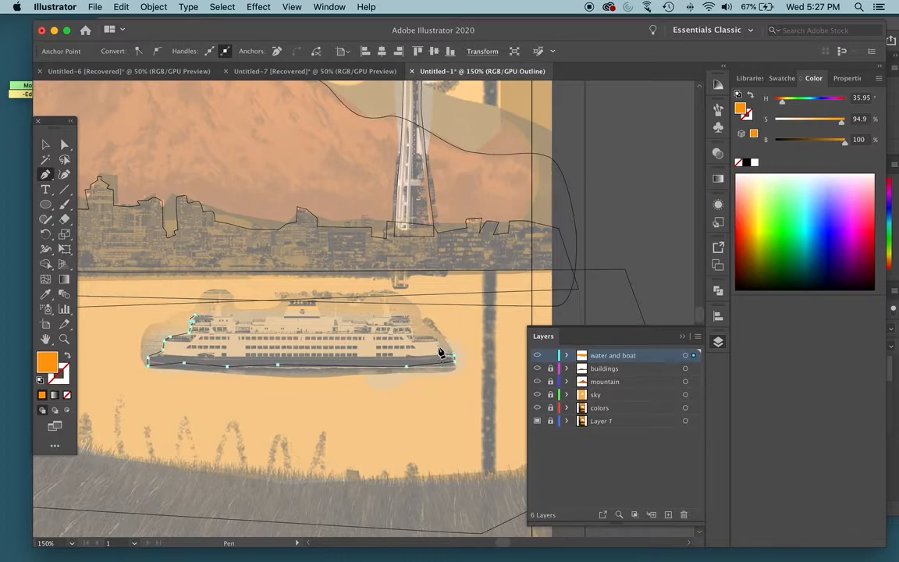
- Trace the ferry's stepped right side up to the upper deck, including the small protrusion on its roof
click(439, 342)
click(409, 335)
click(401, 317)
click(389, 302)
click(373, 300)
drag(386, 316, 375, 316)
- Trace the ferry's roofline leftward around the central cabin and left stack, closing the outline
click(350, 316)
click(321, 316)
click(318, 307)
click(267, 316)
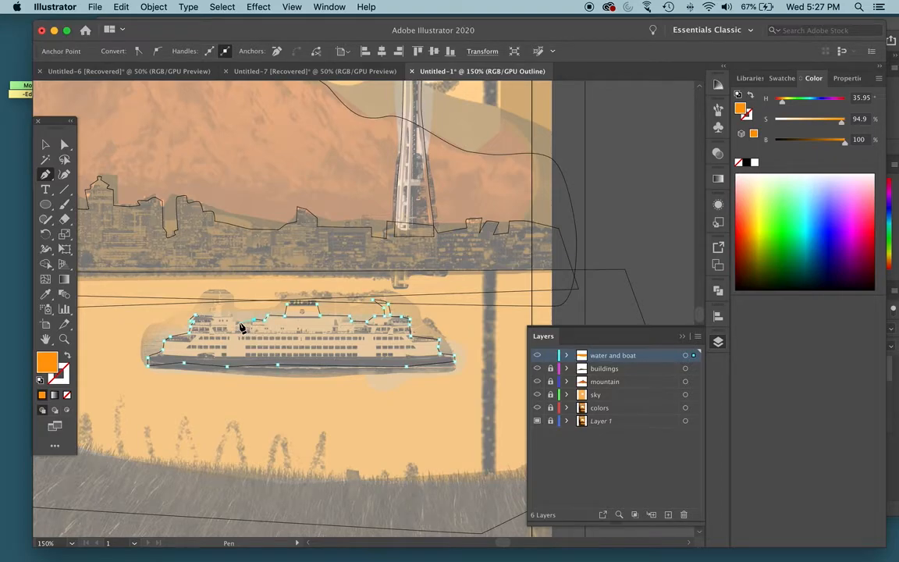
click(222, 304)
click(212, 302)
click(212, 310)
- Recolor the ferry in preview to light orange with 47.84% saturation and deselect it
key(ctrl+y)
scroll(438, 357, left, 3)
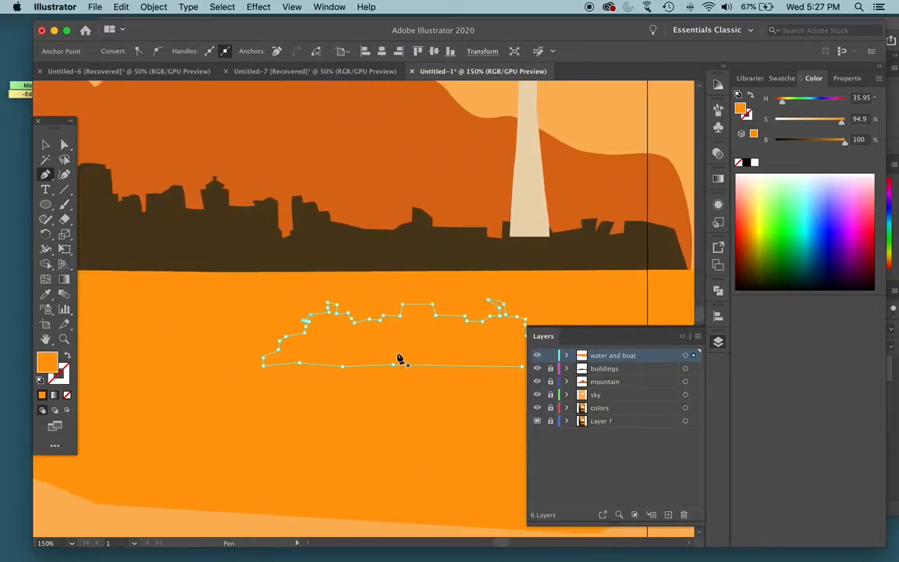
scroll(331, 341, left, 10)
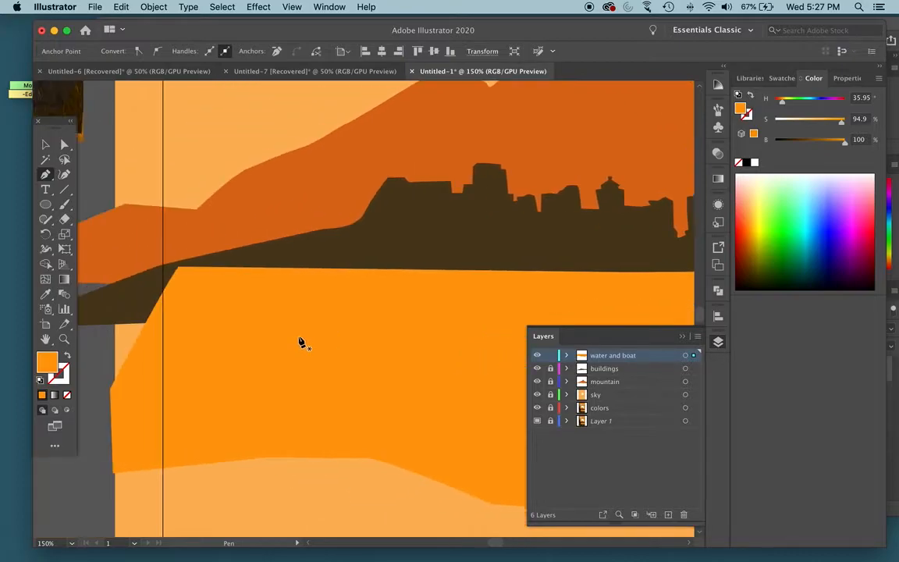
scroll(299, 341, left, 5)
key(super+minus)
key(super+minus)
key(super+minus)
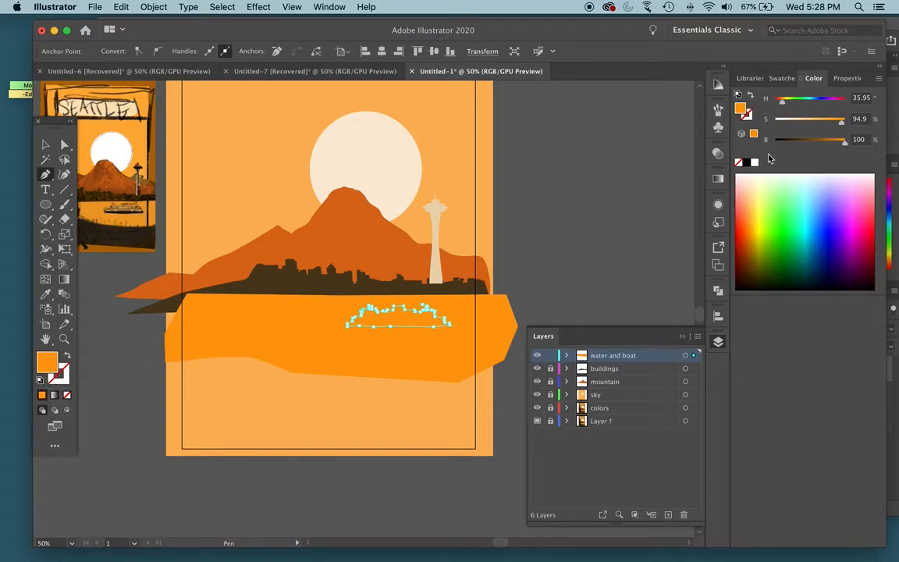
drag(831, 125, 809, 125)
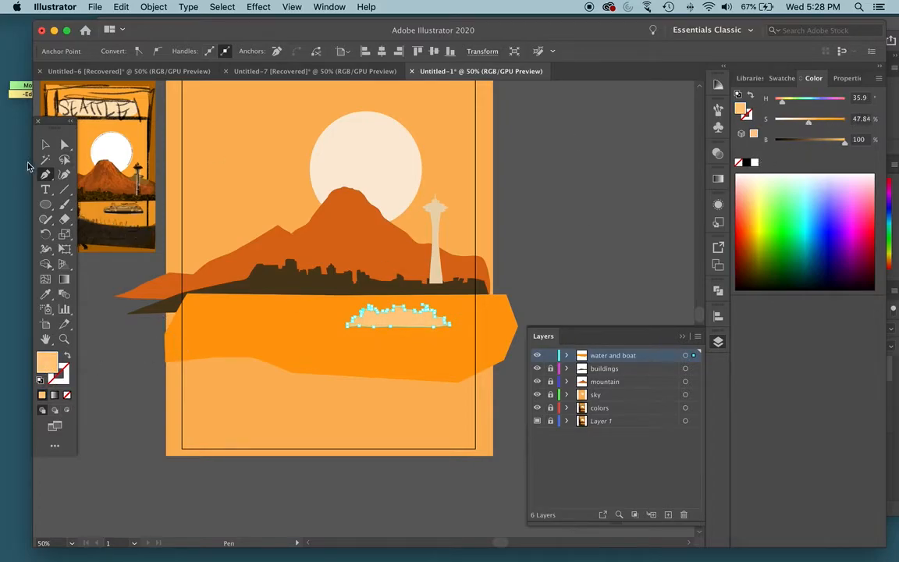
click(46, 145)
click(493, 243)
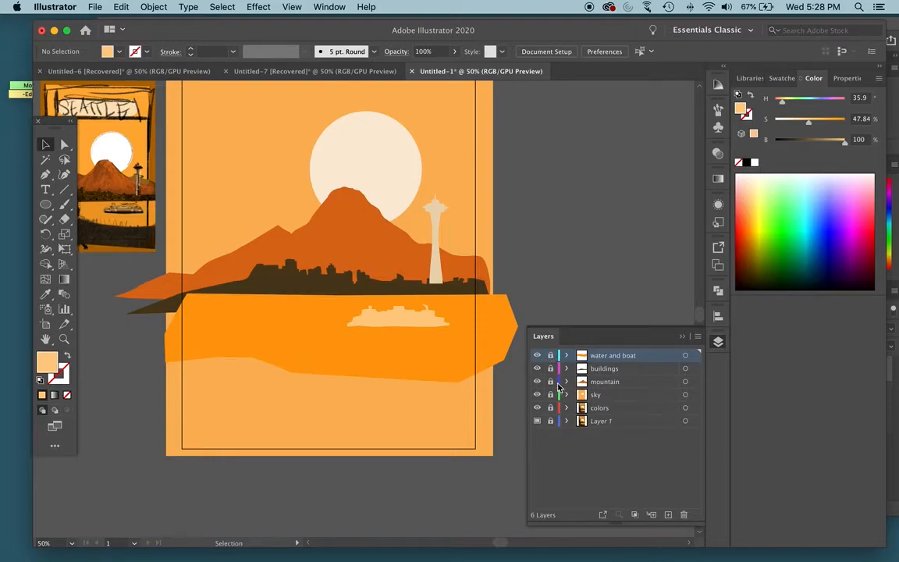
- Lock the water and boat layer and add a new layer above it named "foreground"
click(668, 515)
double_click(603, 356)
text(fe)
text(reground)
key(Return)
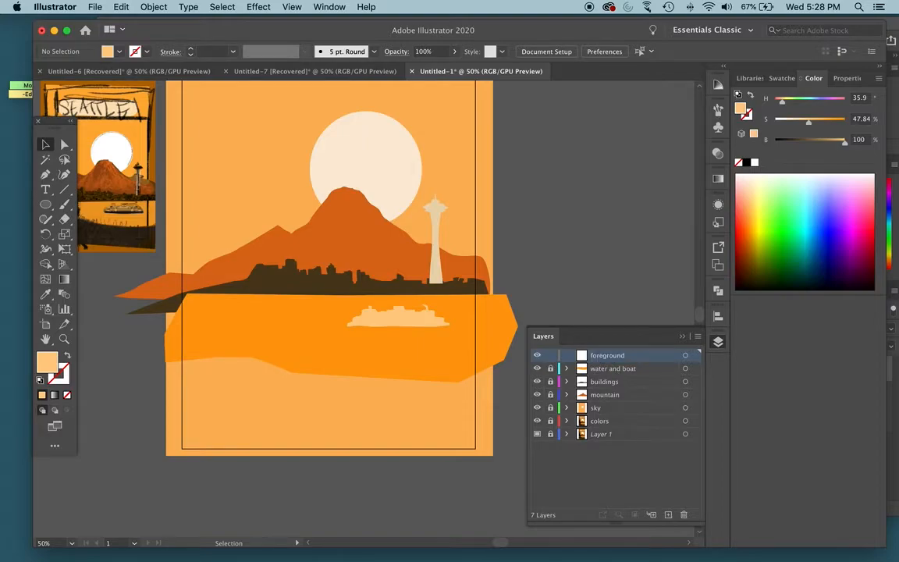
- Start tracing the large evergreen tree at its tip and follow its upper left edge over the outlined template
key(ctrl+y)
drag(312, 249, 362, 338)
key(super+plus)
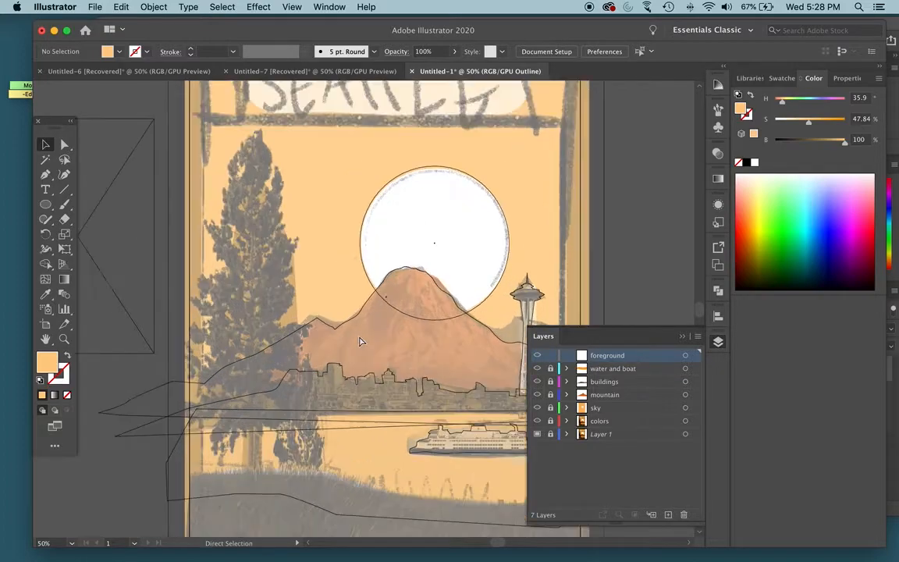
key(super+plus)
drag(297, 290, 388, 233)
key(super+minus)
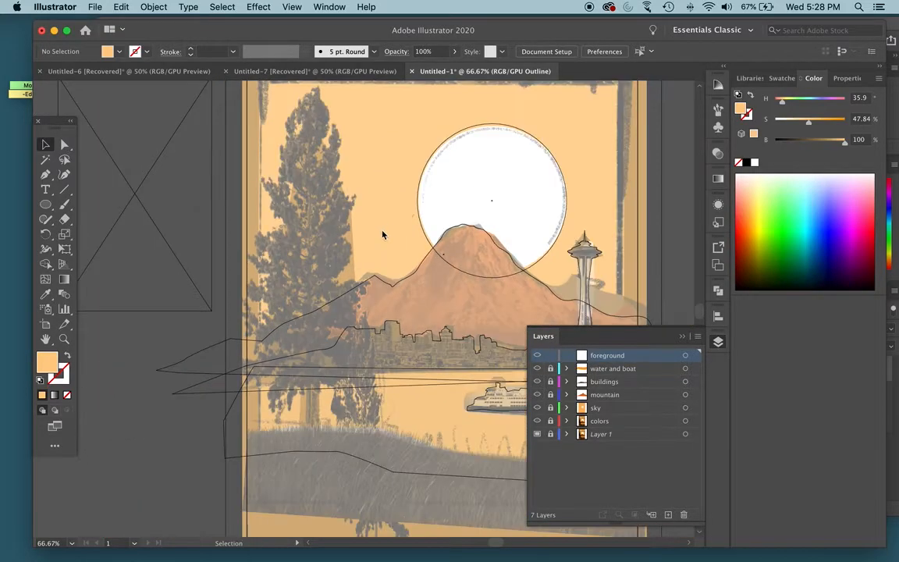
key(p)
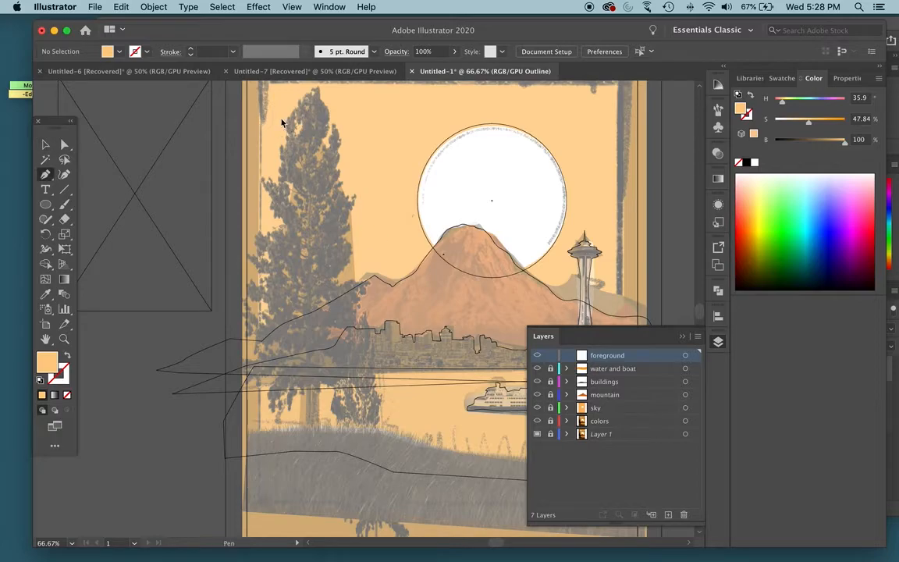
scroll(315, 98, up, 3)
drag(313, 100, 315, 127)
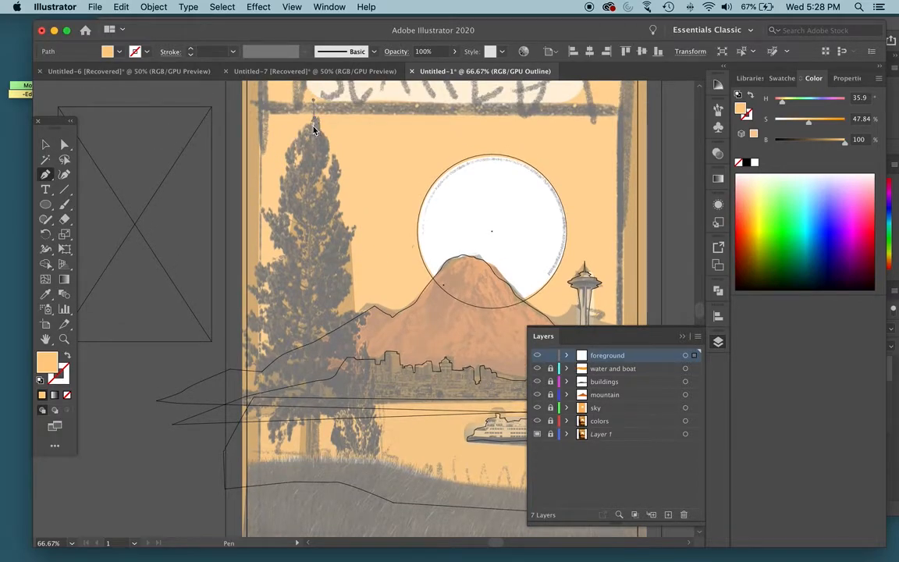
key(super+z)
click(314, 125)
key(super+equal)
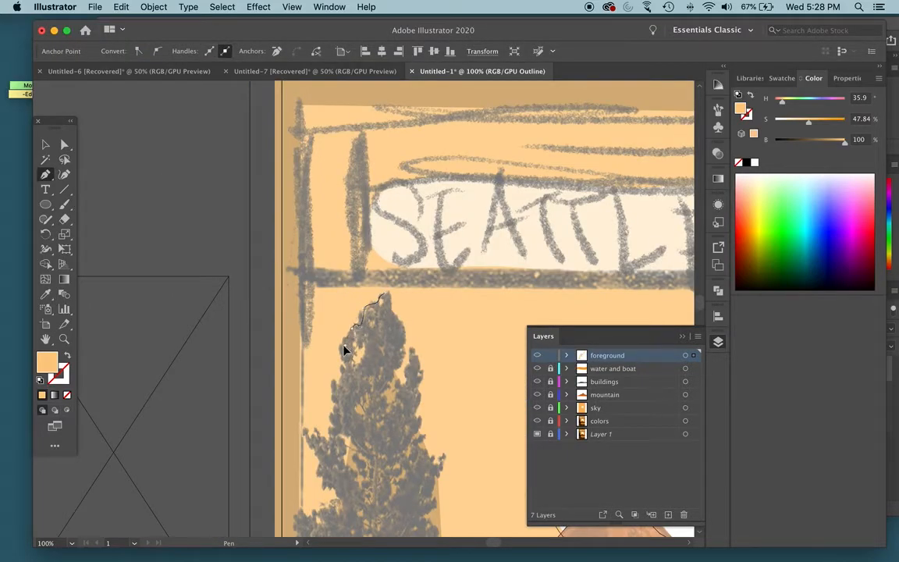
drag(342, 361, 341, 383)
scroll(331, 401, down, 5)
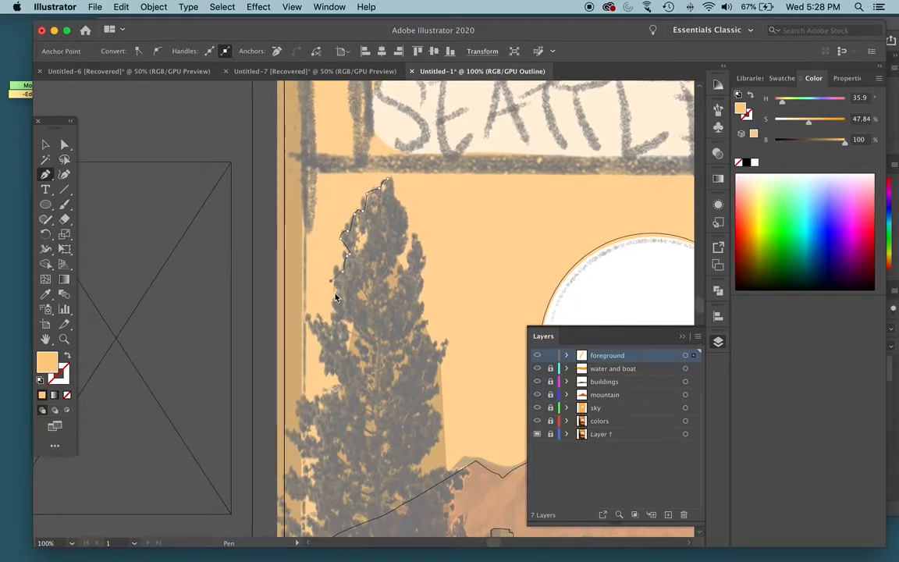
- Trace the jagged branches along the middle of the tree's left side
click(336, 328)
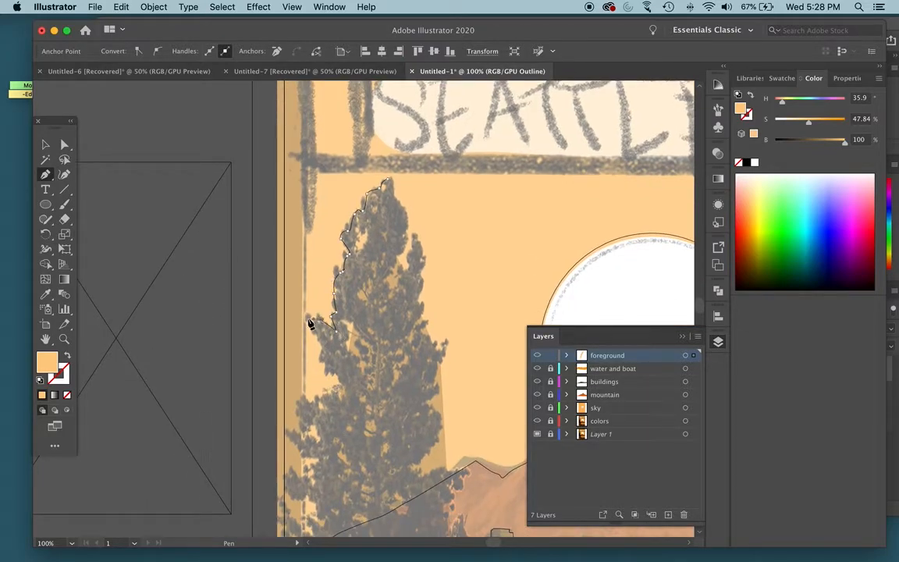
drag(309, 331, 310, 333)
drag(319, 338, 333, 367)
click(340, 383)
click(314, 408)
click(303, 392)
click(298, 423)
click(307, 431)
click(315, 425)
click(318, 442)
click(289, 432)
- Trace the tree's lower left branches down to the waterline
scroll(326, 458, down, 10)
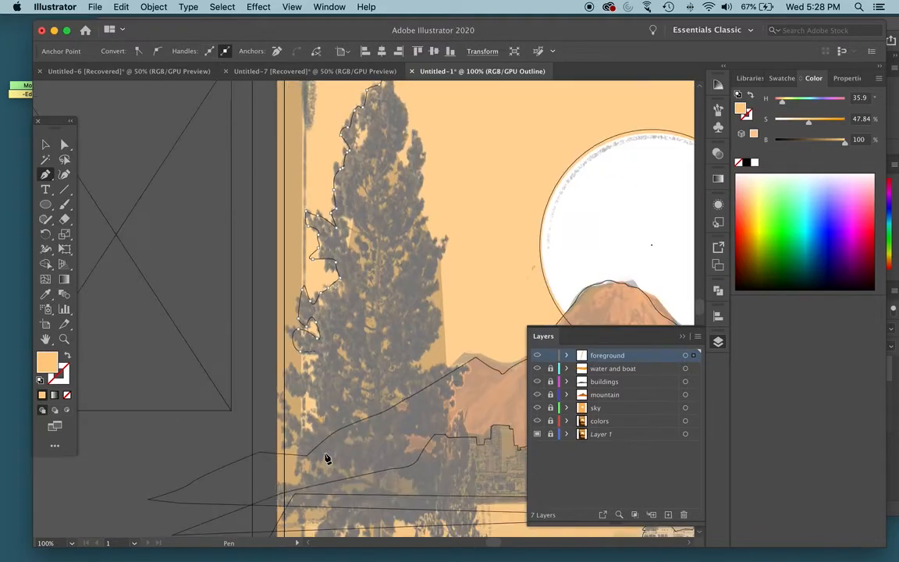
click(287, 314)
click(293, 334)
click(321, 348)
click(304, 373)
click(283, 359)
click(300, 398)
click(291, 413)
click(302, 412)
click(297, 425)
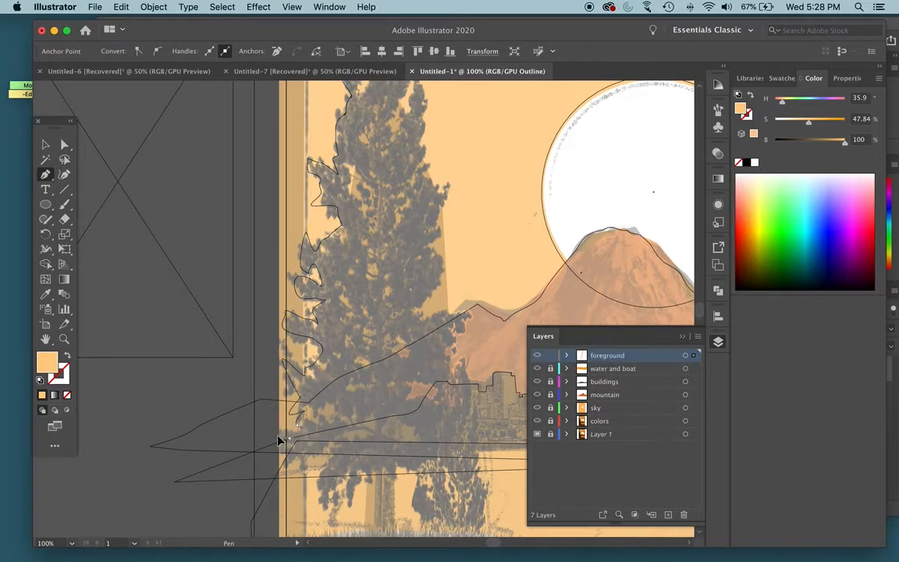
click(290, 438)
- Trace the jagged bottom edge of the tree's foliage across the trunk to the lower right corner
click(332, 451)
click(310, 485)
click(320, 498)
click(330, 507)
click(346, 504)
click(353, 469)
click(412, 465)
click(426, 469)
click(444, 451)
- Trace the tree's lower right branches up to the mountain's left ridge
click(408, 393)
click(411, 381)
click(434, 382)
click(452, 362)
click(453, 350)
click(448, 333)
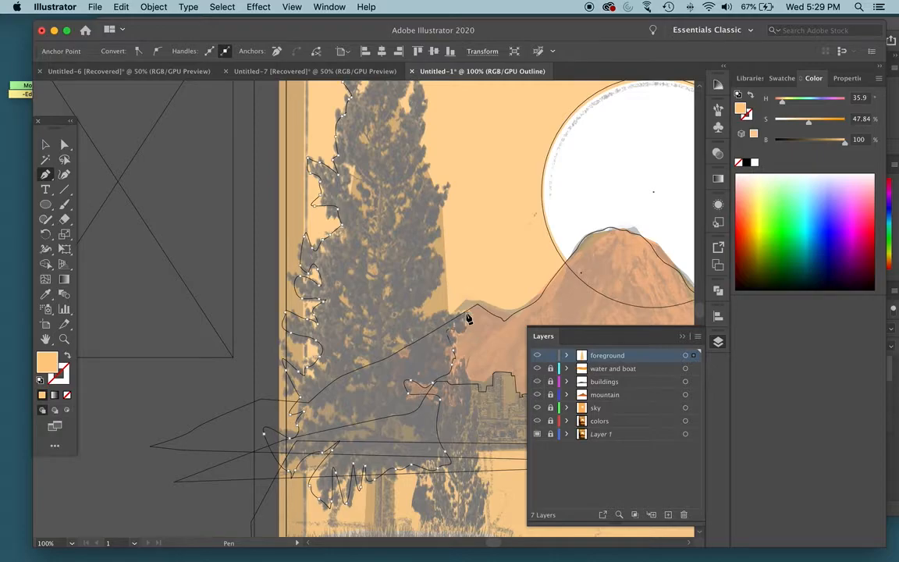
click(460, 309)
- Trace the tree's right side from the mountain ridge up through its middle branches
click(423, 317)
click(432, 291)
click(442, 277)
click(441, 219)
click(427, 190)
click(436, 161)
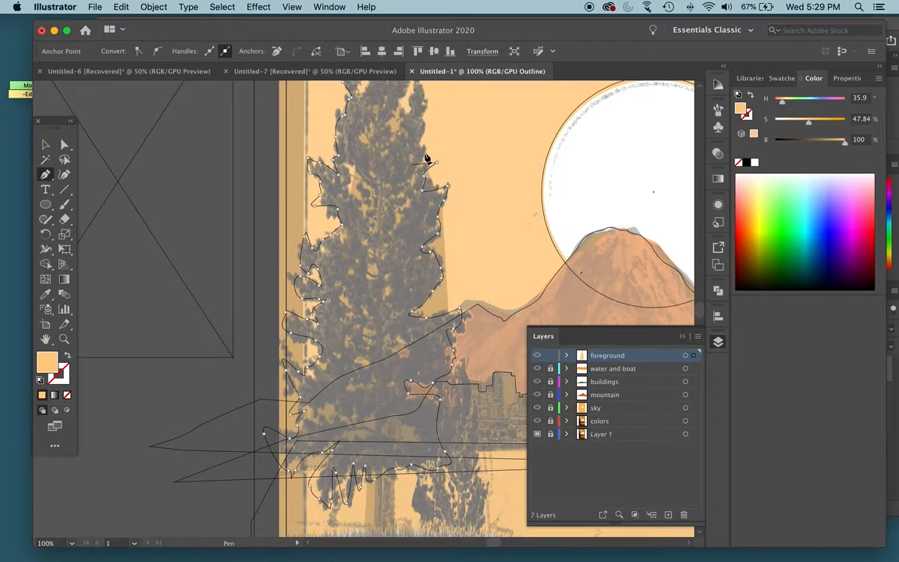
- Trace the tree's upper right edge to the tip, close the path, and show the whole artwork in color preview
drag(412, 149, 386, 281)
click(374, 252)
click(361, 263)
click(369, 241)
drag(379, 213, 375, 193)
click(376, 193)
click(375, 178)
click(366, 174)
click(363, 156)
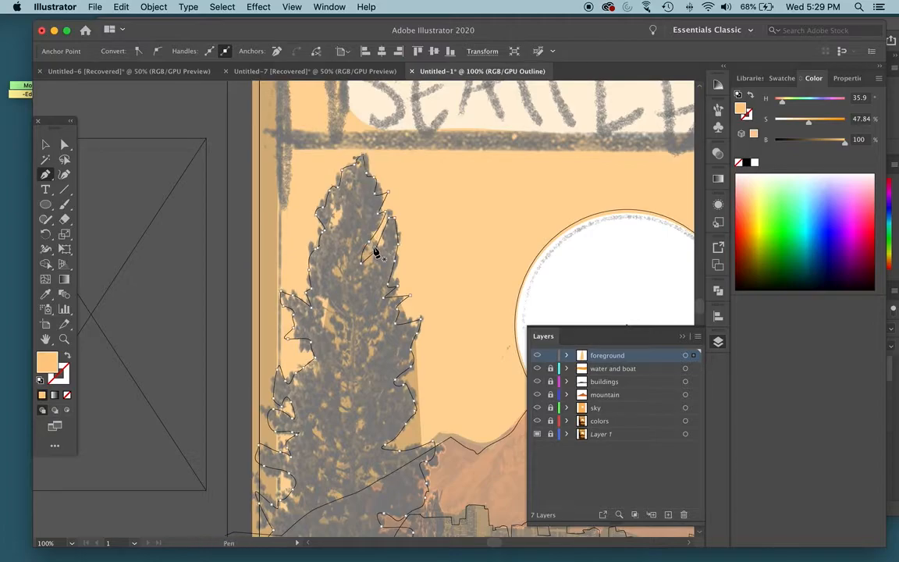
key(super)
key(super+y)
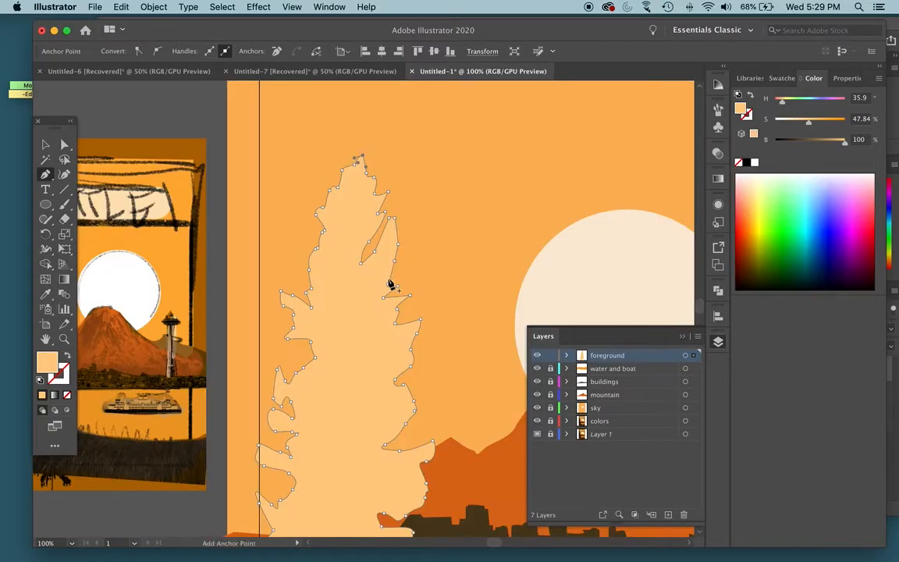
key(super+minus)
key(super+minus)
key(super+minus)
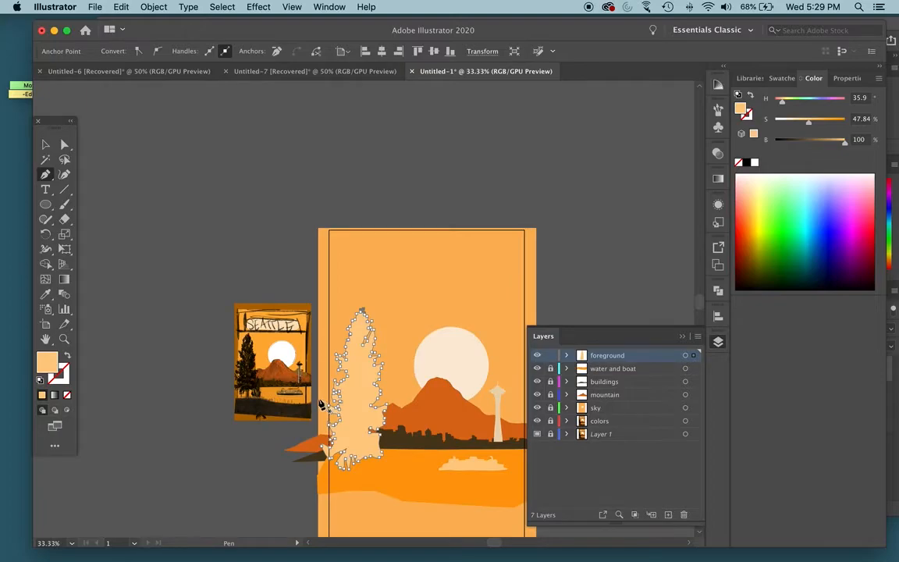
- Fill the traced tree with the near-black color sampled from the tree in the reference thumbnail
key(i)
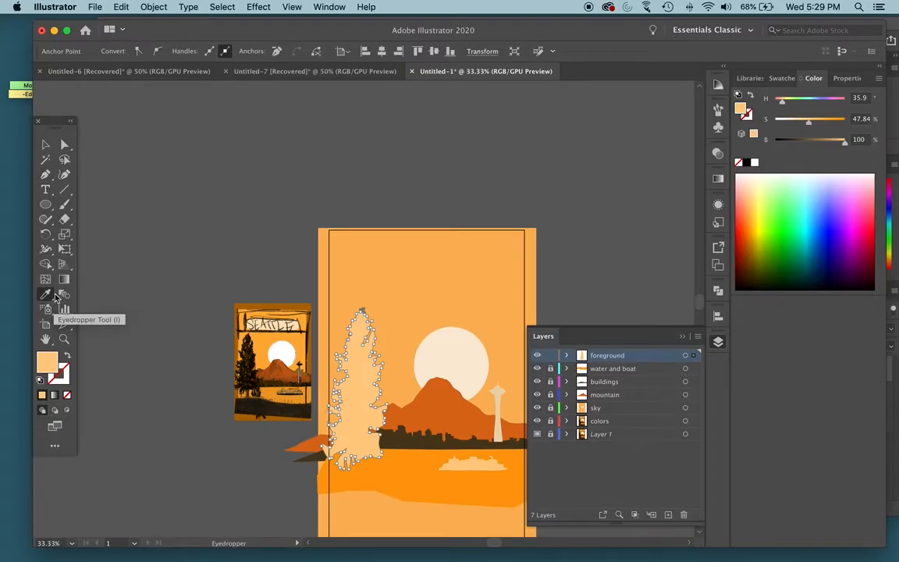
click(253, 363)
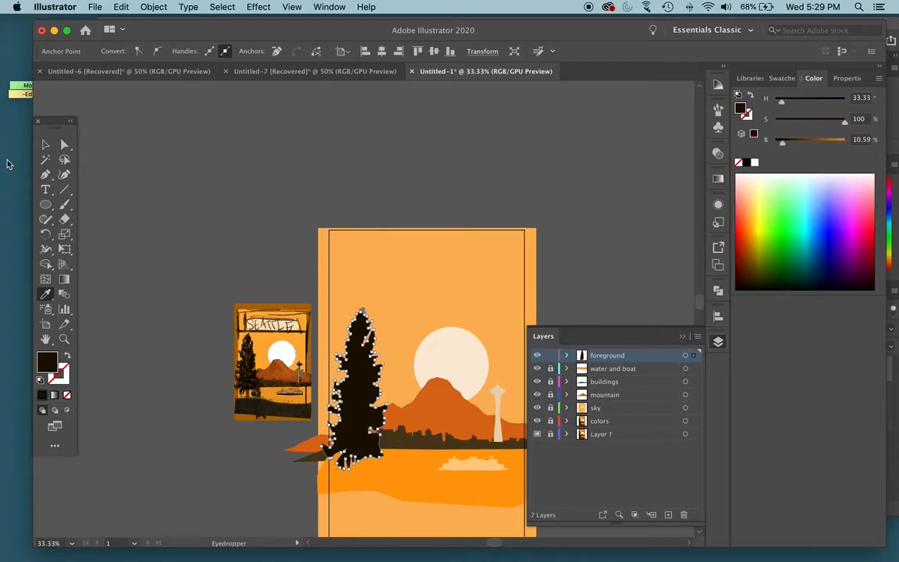
click(46, 144)
click(155, 171)
scroll(156, 170, down, 5)
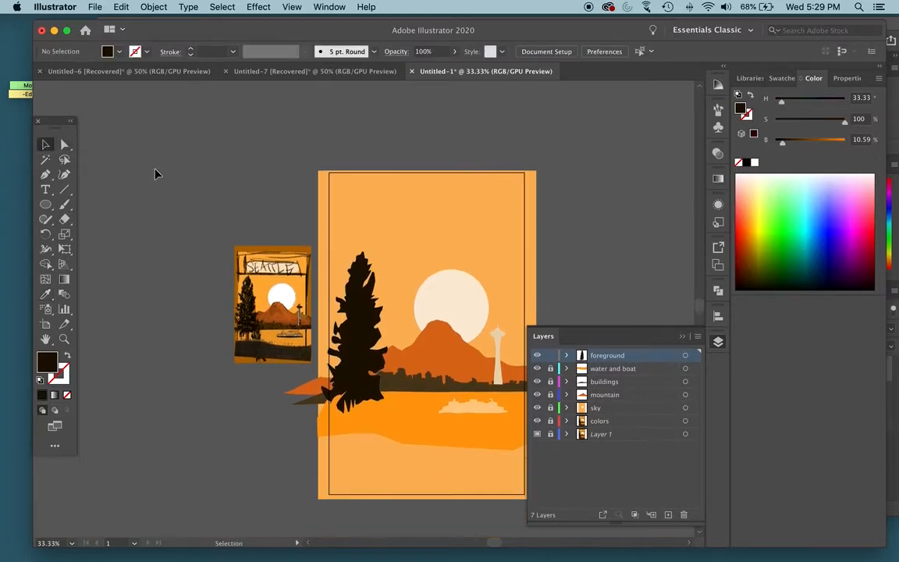
scroll(287, 243, right, 2)
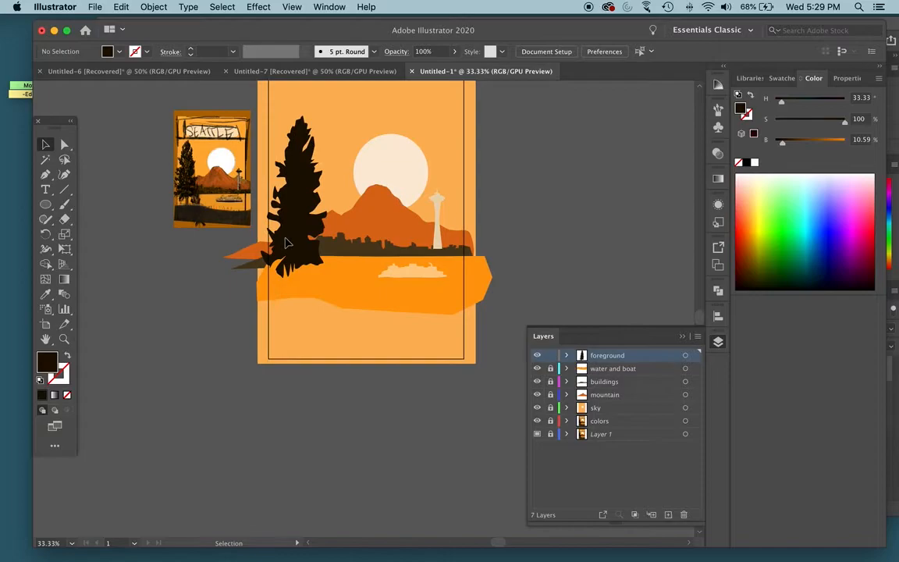
- Duplicate the traced tree over the outlined template and scale the copy down to roughly a third of its size
key(super+equal)
key(super+equal)
scroll(282, 241, up, 3)
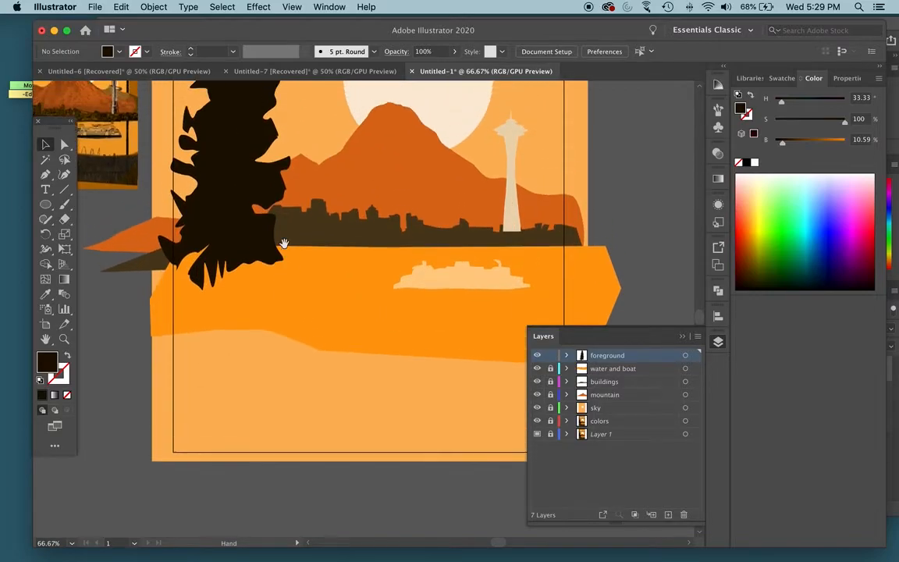
key(super+y)
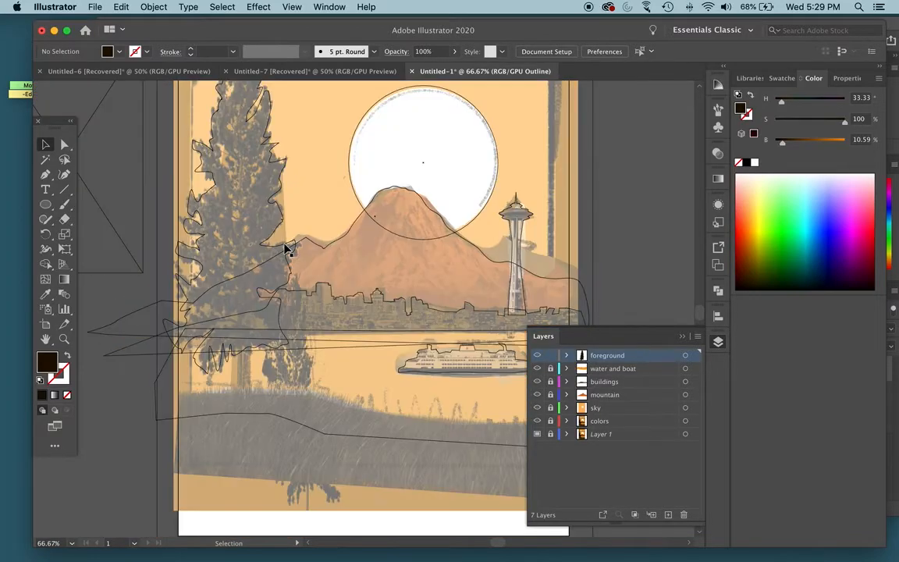
click(273, 238)
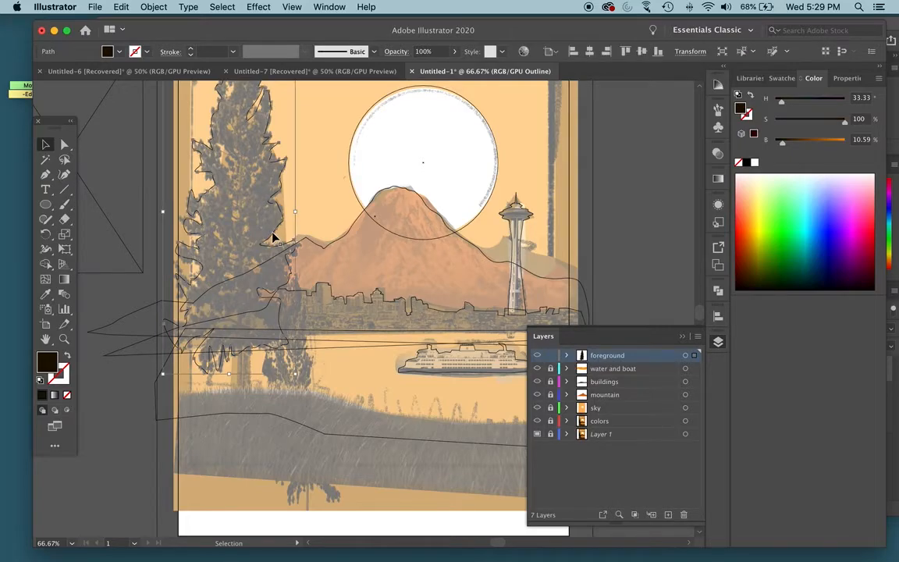
key(super+c)
key(super+v)
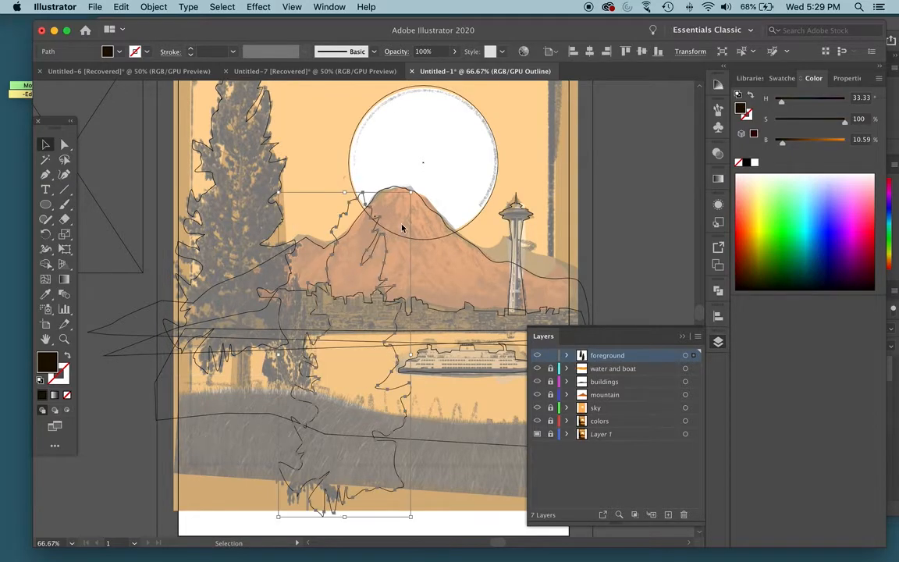
drag(411, 194, 327, 423)
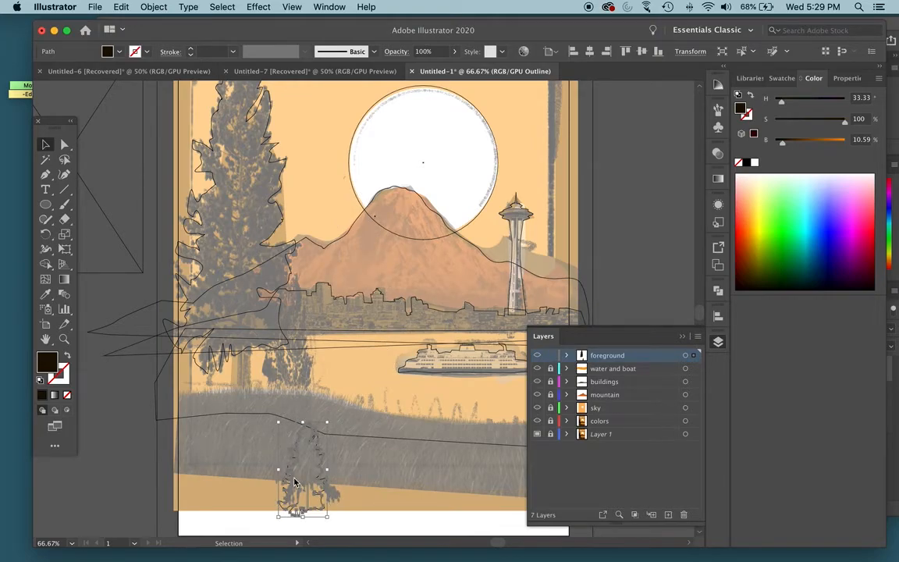
- Move the small tree up beside the large tree's lower right branches in color preview and stretch it taller
key(super+y)
drag(308, 474, 297, 306)
drag(291, 348, 292, 391)
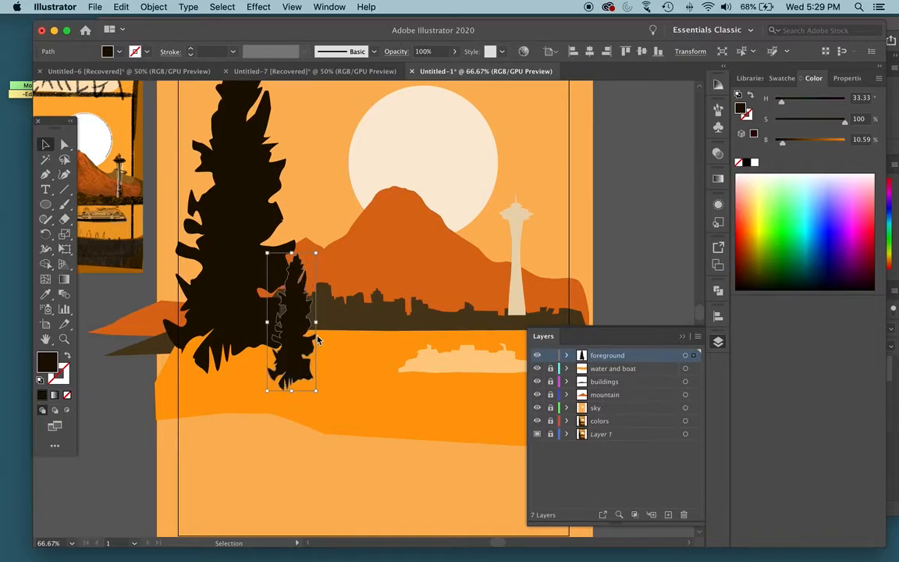
mouse_move(315, 323)
mouse_down()
mouse_move(328, 322)
mouse_move(310, 327)
mouse_up()
click(158, 371)
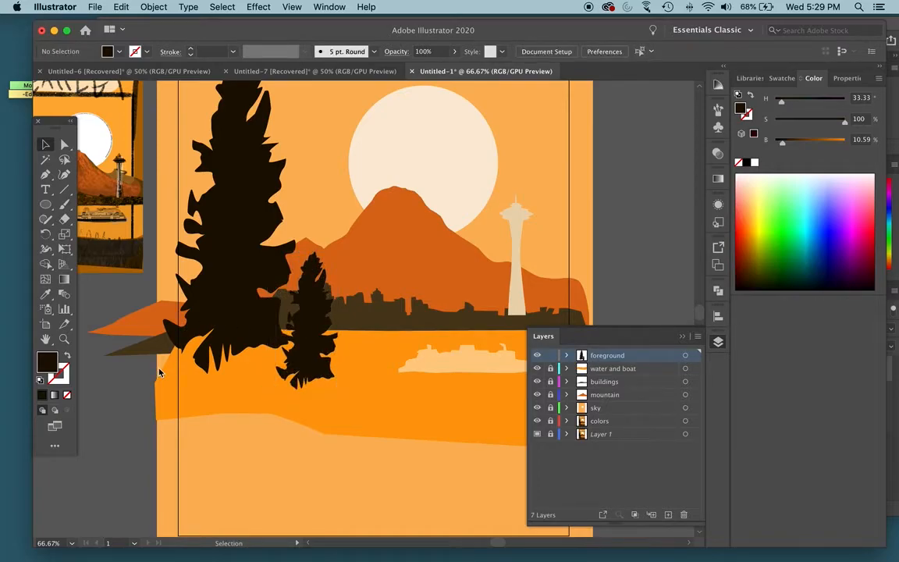
- Shift the small tree down and left onto the template's second tree, comparing its position in outline view and color preview
key(super+y)
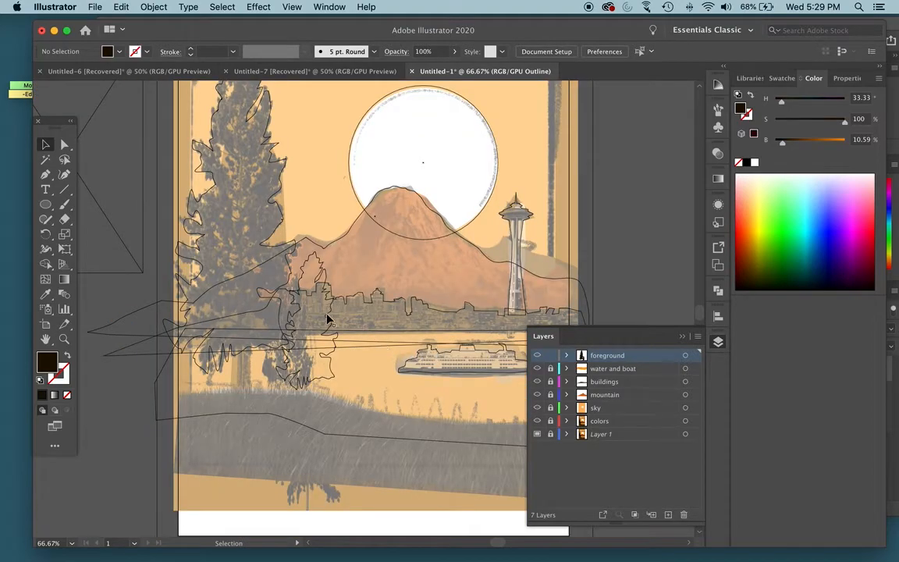
key(super+y)
drag(319, 317, 299, 334)
click(656, 244)
key(super+y)
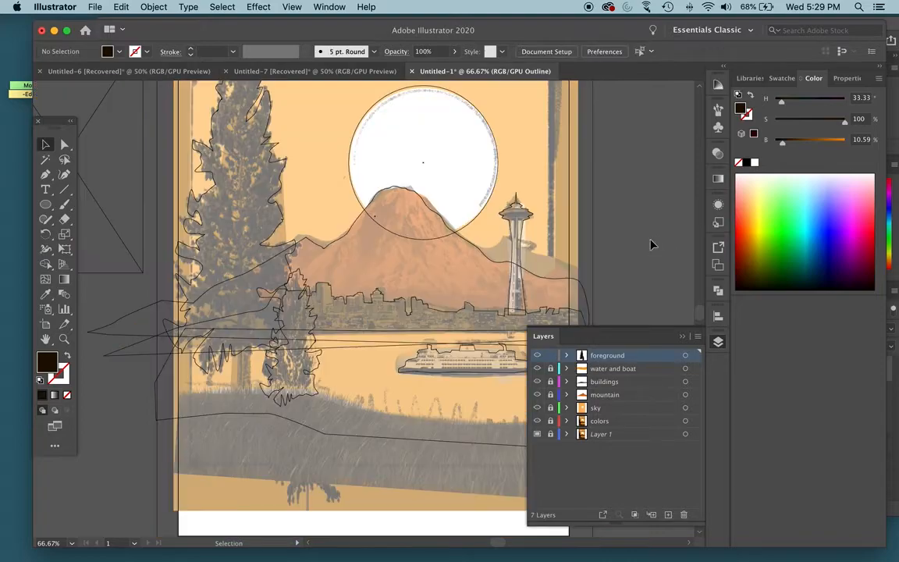
key(super+y)
key(super+y)
key(super+y)
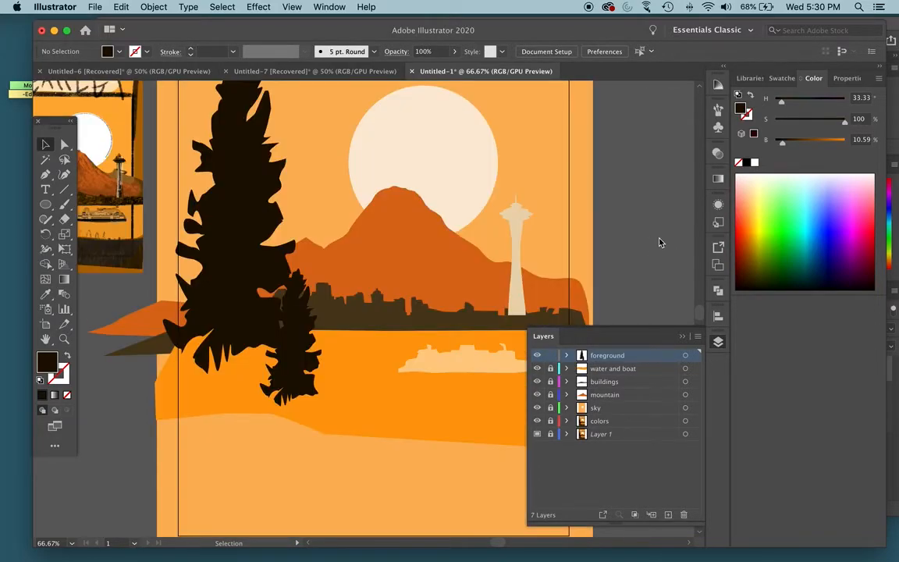
key(super+y)
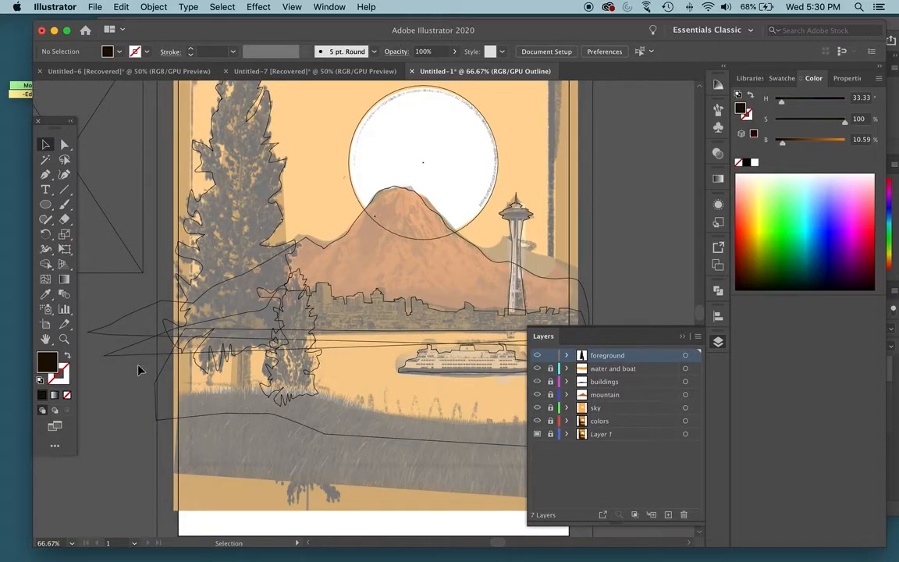
drag(266, 386, 359, 299)
key(super+equal)
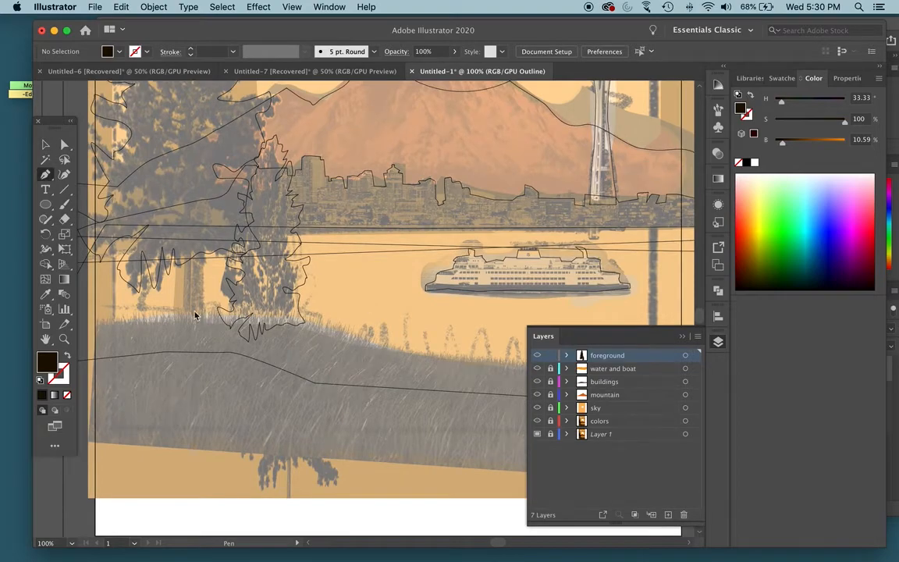
click(114, 325)
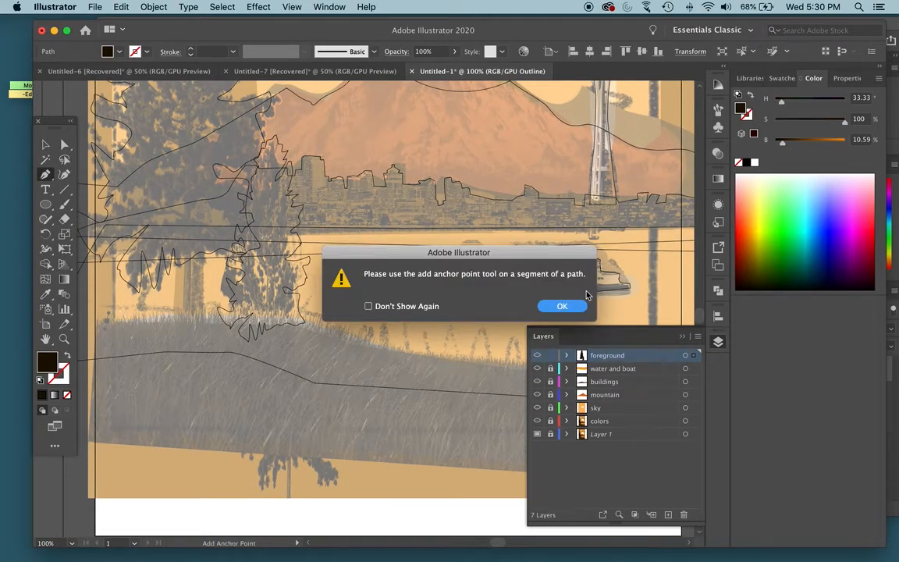
click(544, 311)
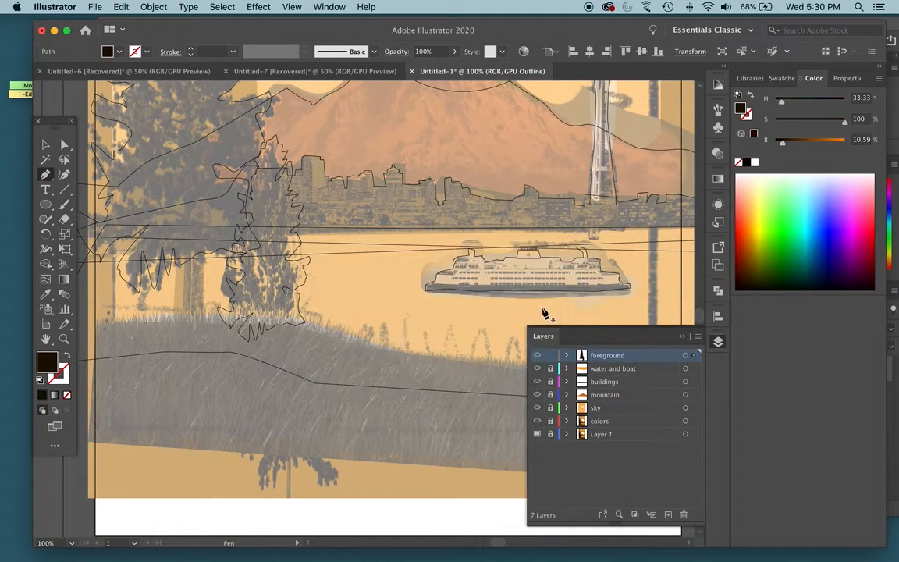
click(115, 325)
click(569, 307)
key(v)
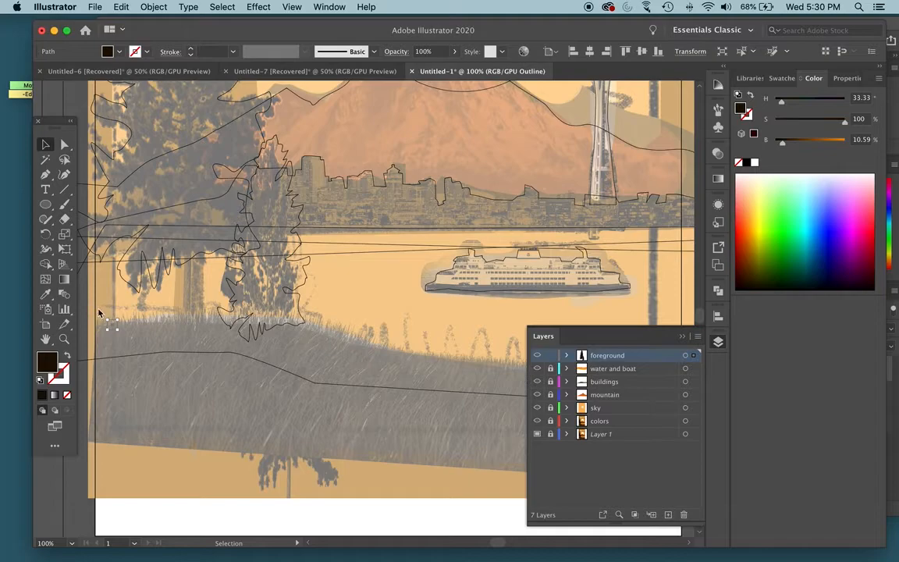
click(112, 333)
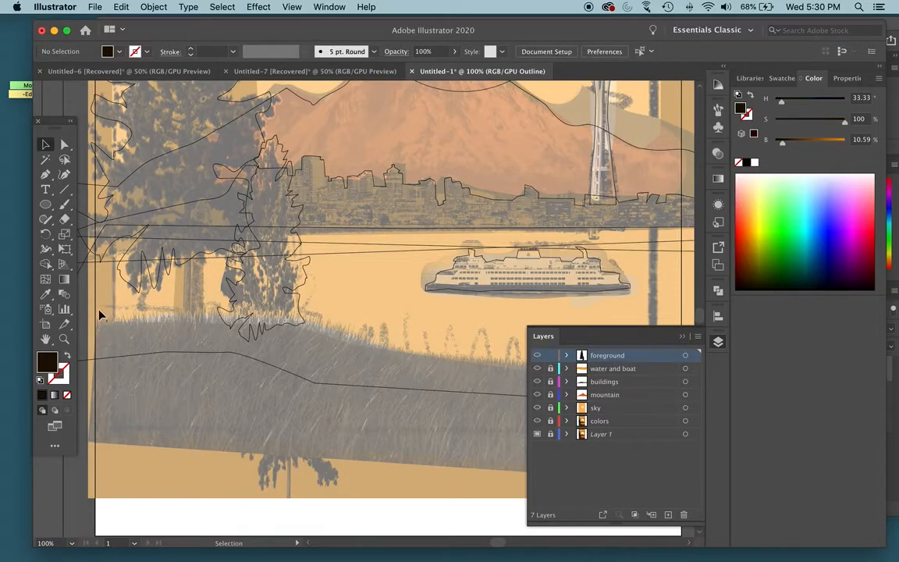
drag(100, 314, 118, 339)
- Trace jagged grass blades along the hill's top edge from the left side, continuing smoothly past the small tree's base
key(p)
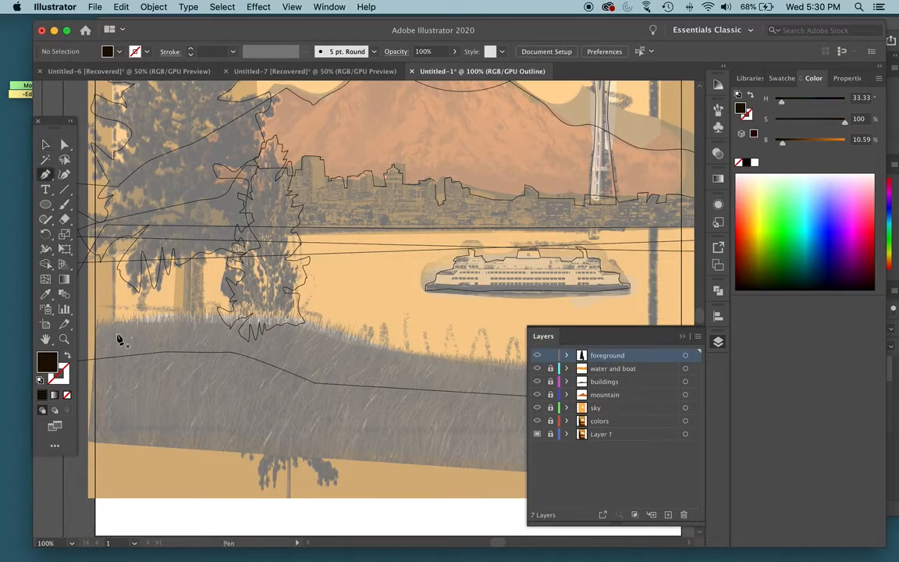
click(109, 321)
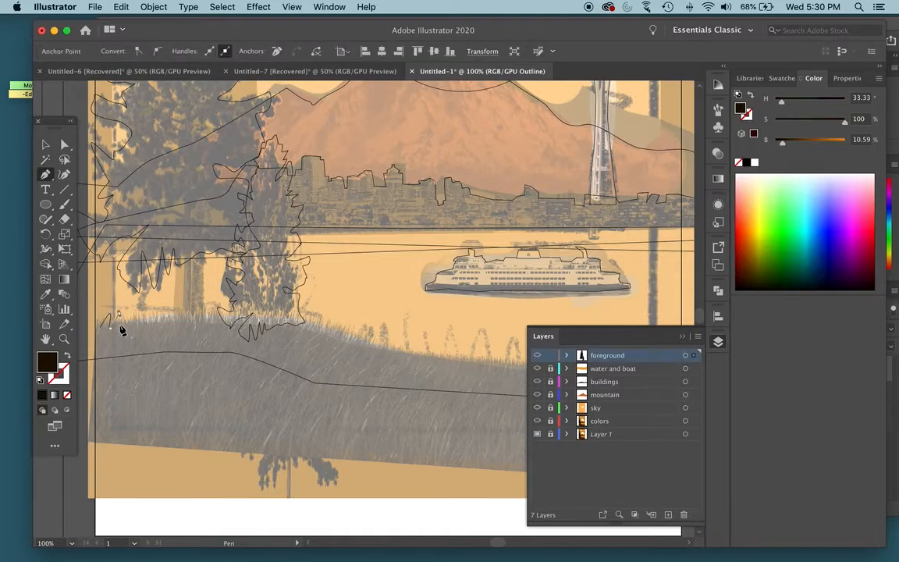
click(130, 316)
click(136, 321)
click(143, 316)
click(166, 316)
click(178, 314)
click(301, 323)
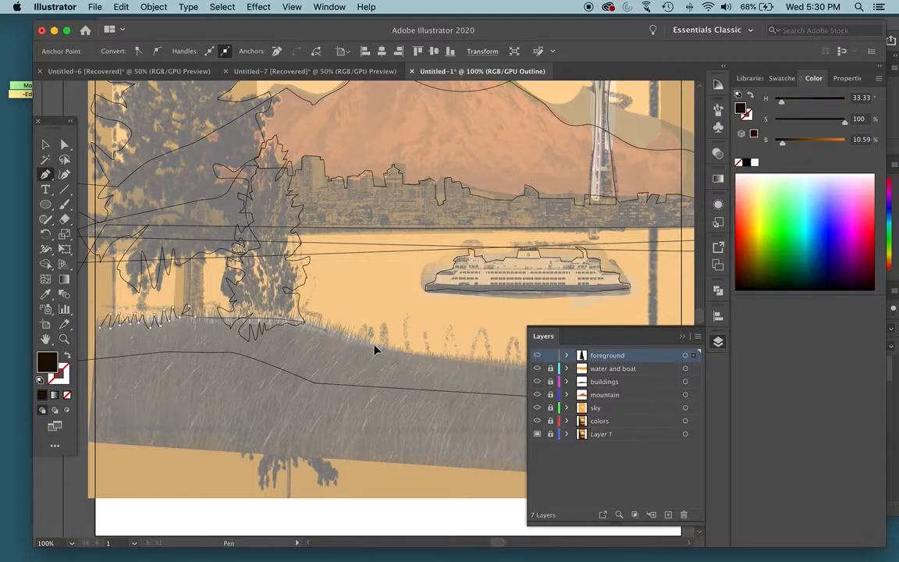
- Continue the grass outline down the slope with a run of jagged blades below the ferry
click(372, 344)
click(421, 344)
click(436, 345)
click(438, 358)
click(447, 348)
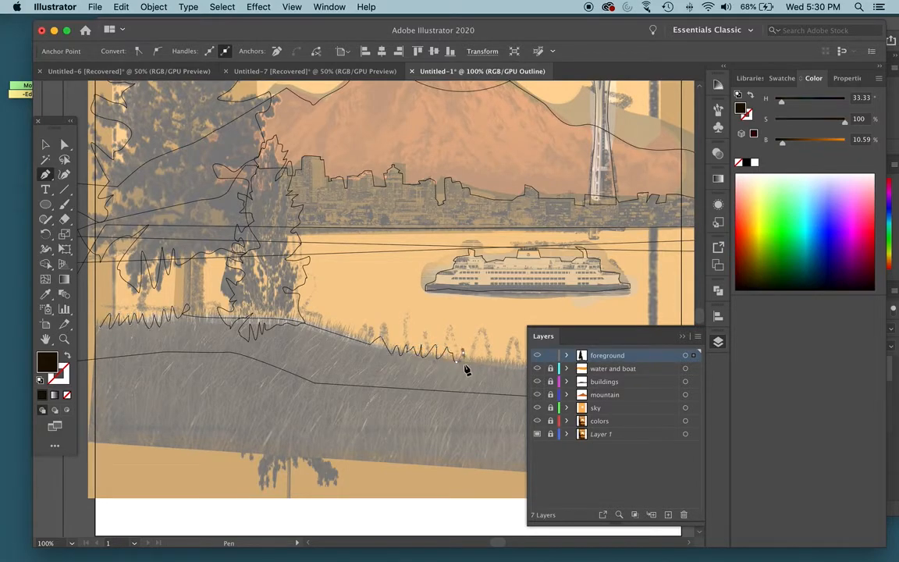
- Complete the grassy hill's outline around its right, bottom and left edges, and show the artwork in color preview with nothing selected
key(super+minus)
key(super+minus)
click(396, 312)
click(437, 313)
click(465, 311)
click(458, 362)
click(337, 356)
click(205, 350)
click(162, 332)
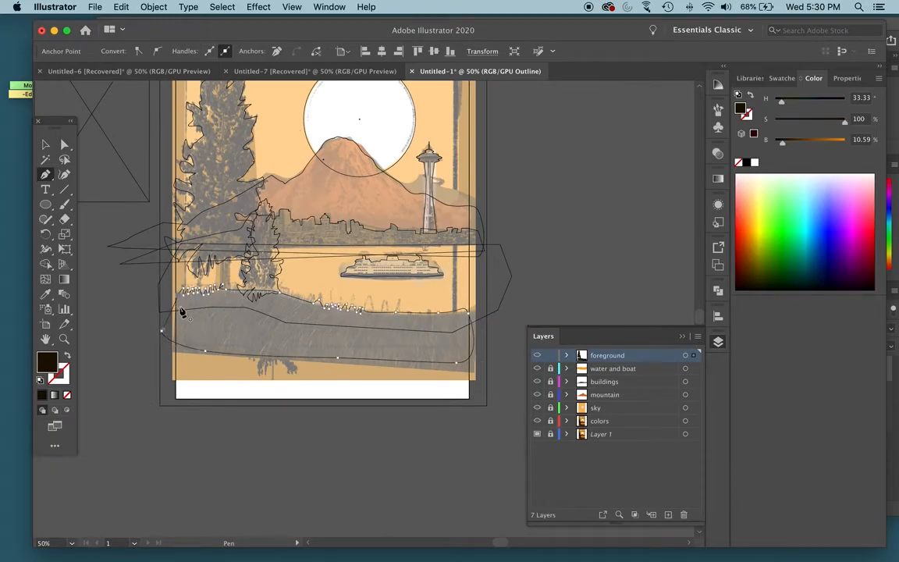
key(super+y)
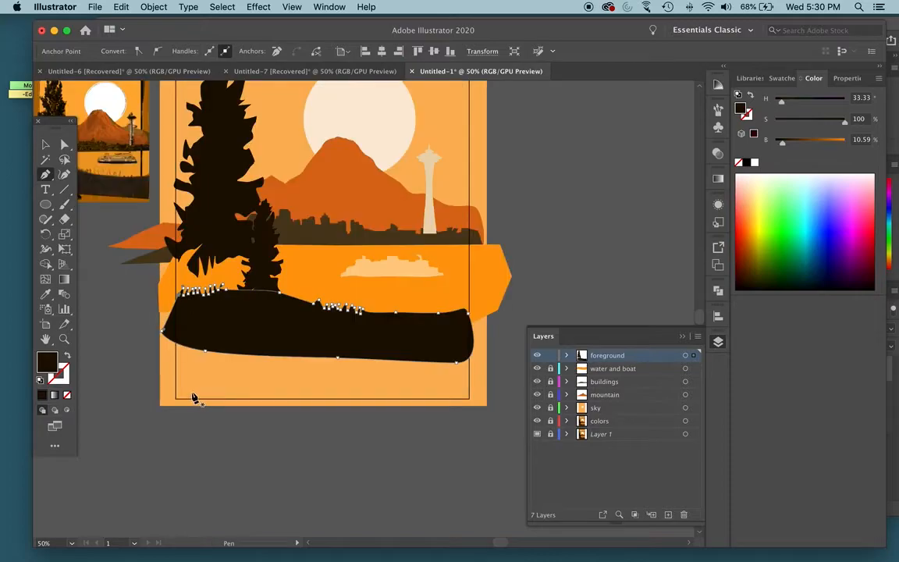
key(v)
click(218, 518)
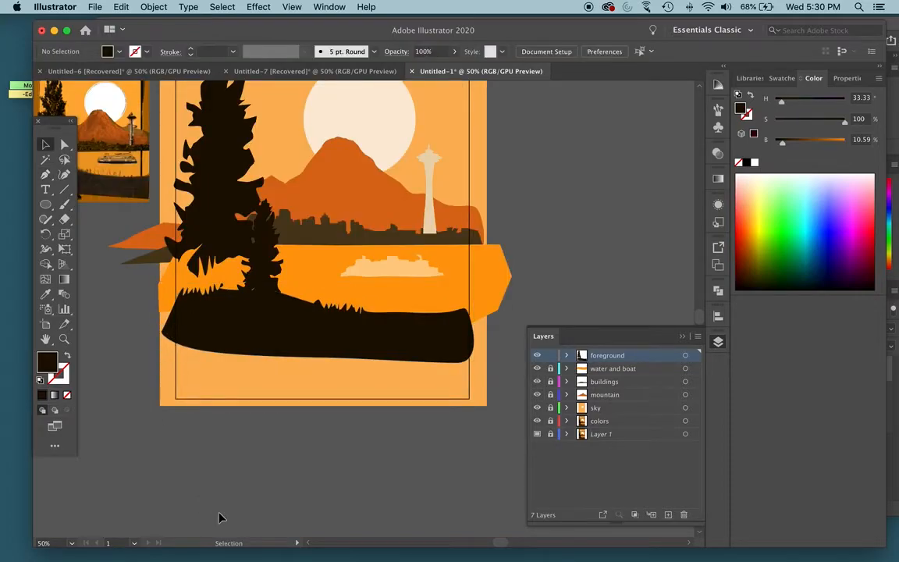
- Draw a narrow near-black rectangle as the large tree's trunk, reaching from its lower branches into the ground
scroll(221, 504, up, 3)
key(p)
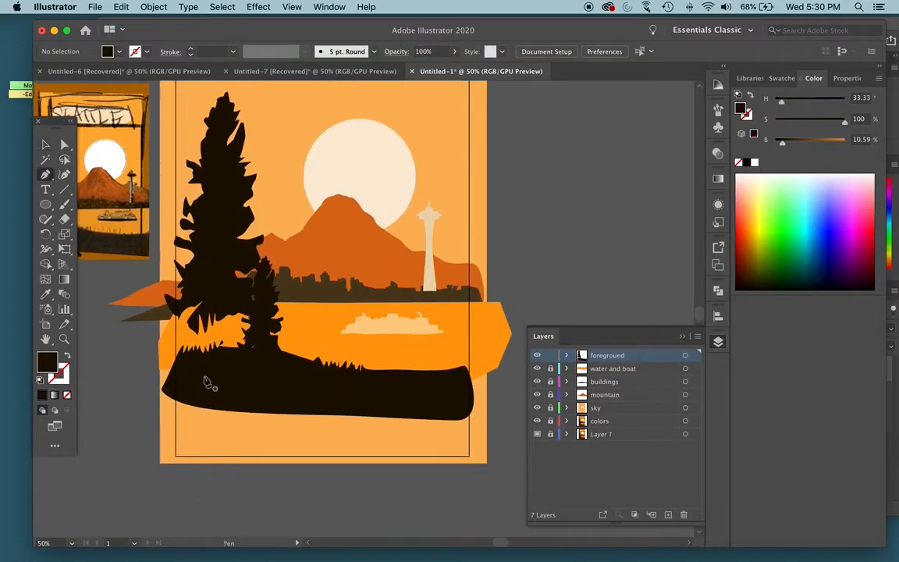
key(m)
drag(212, 301, 222, 372)
click(45, 144)
click(110, 379)
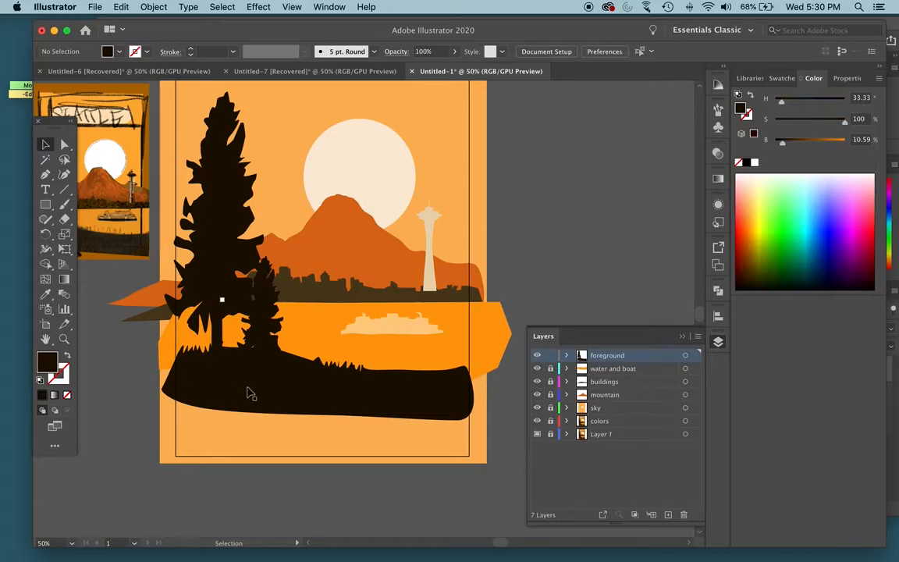
scroll(315, 391, up, 5)
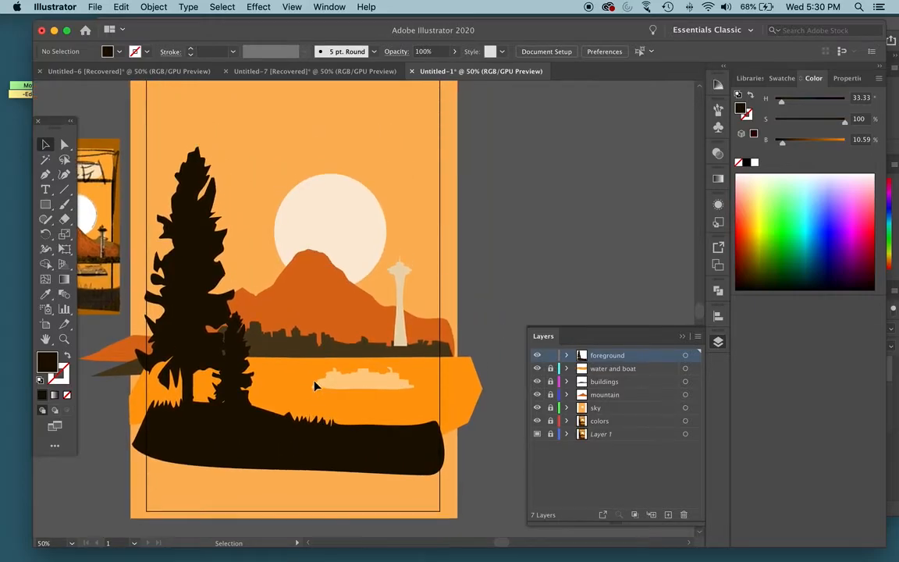
scroll(321, 376, down, 3)
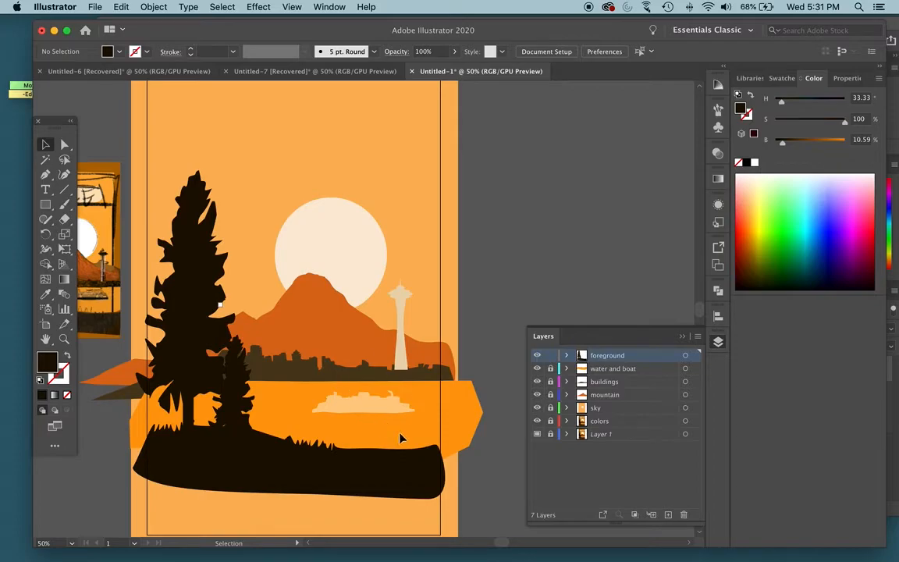
scroll(379, 355, left, 5)
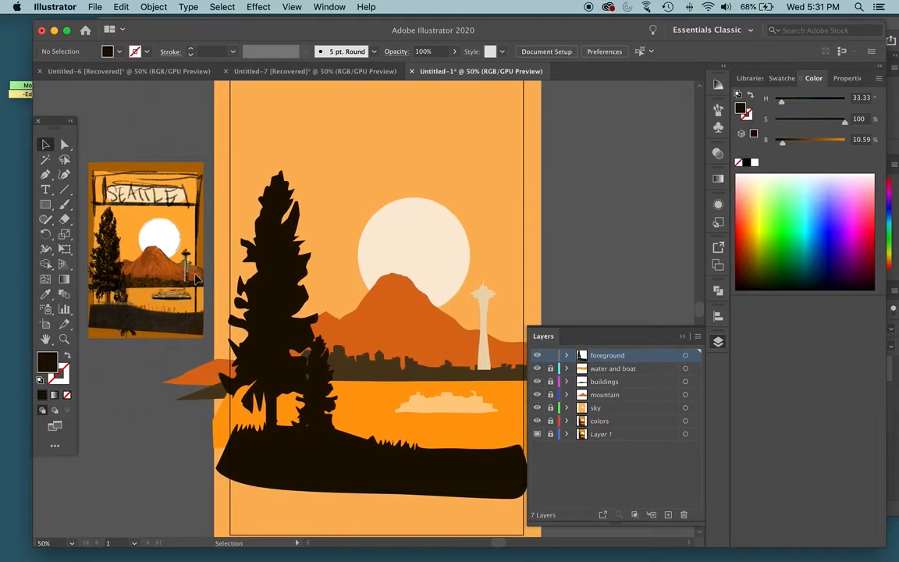
scroll(197, 280, left, 3)
scroll(244, 294, right, 6)
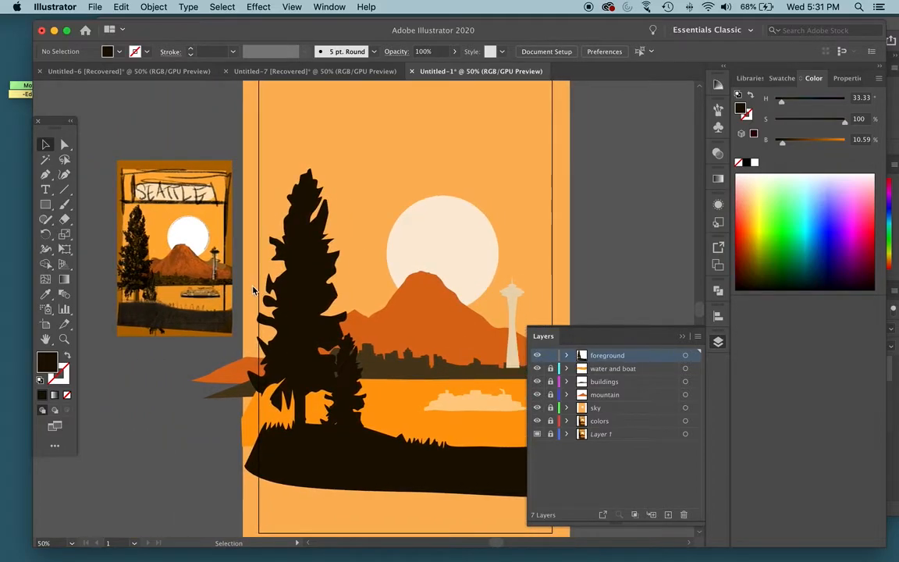
scroll(311, 327, down, 2)
- Add a new layer above the foreground layer and draw a rectangle on it covering the whole poster
click(668, 514)
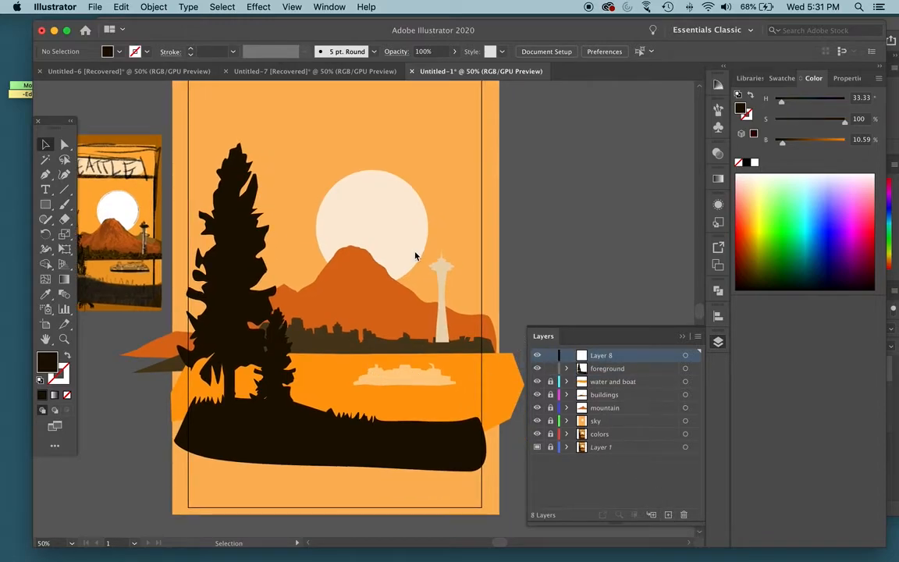
key(super+minus)
key(m)
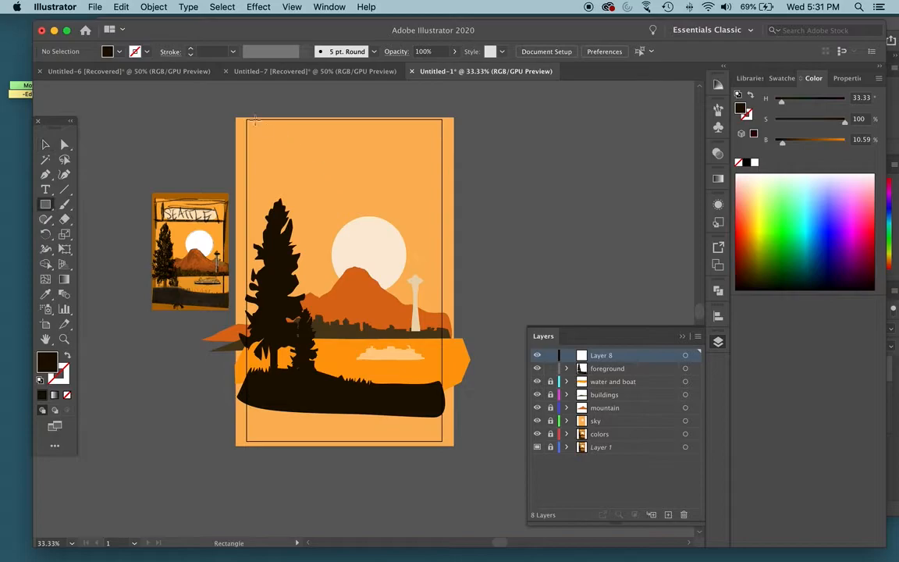
drag(230, 107, 453, 462)
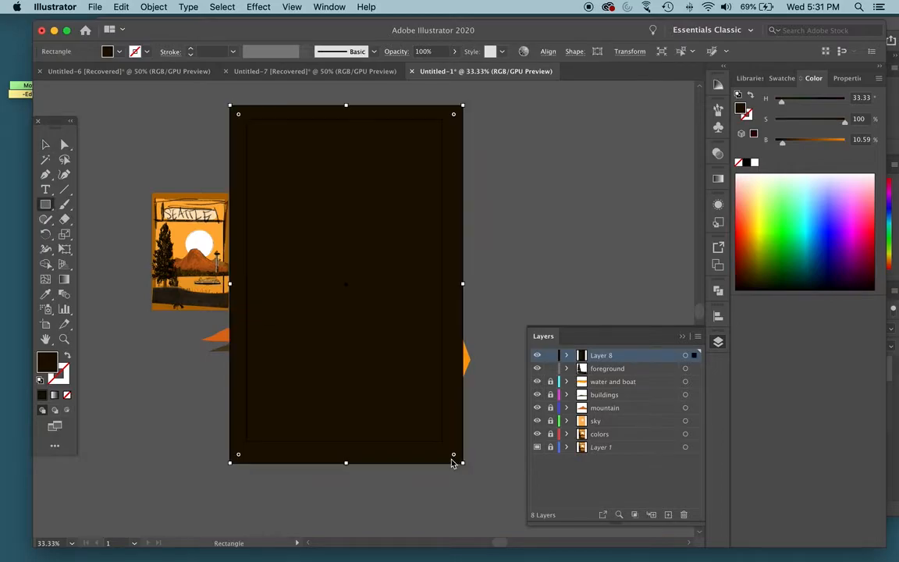
- Give the covering rectangle a pure black fill at 0% saturation and 0% brightness, with a white stroke
click(39, 381)
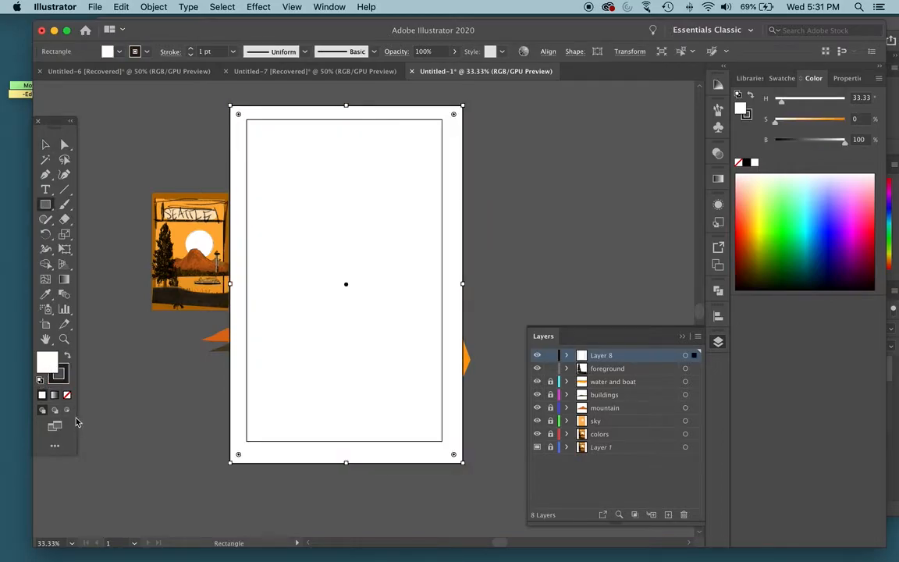
click(67, 356)
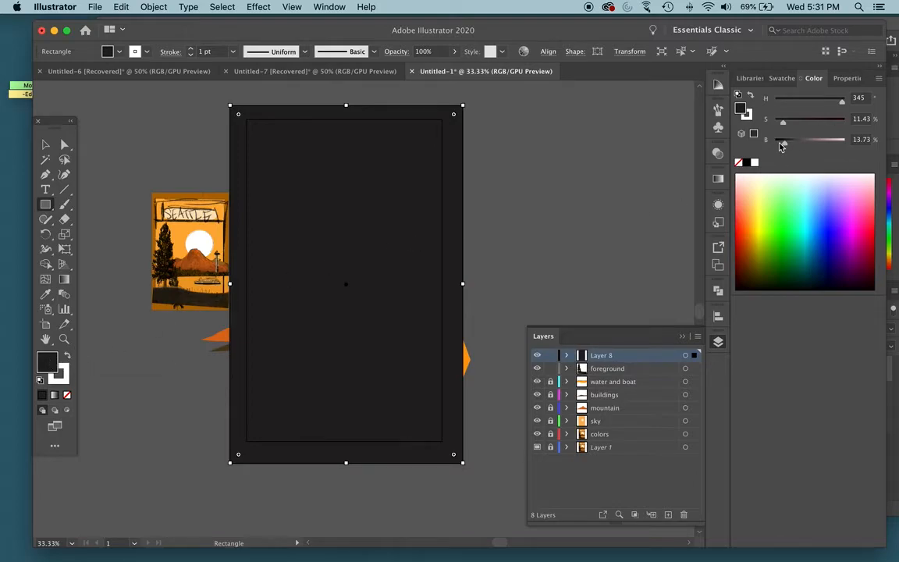
drag(782, 145, 763, 129)
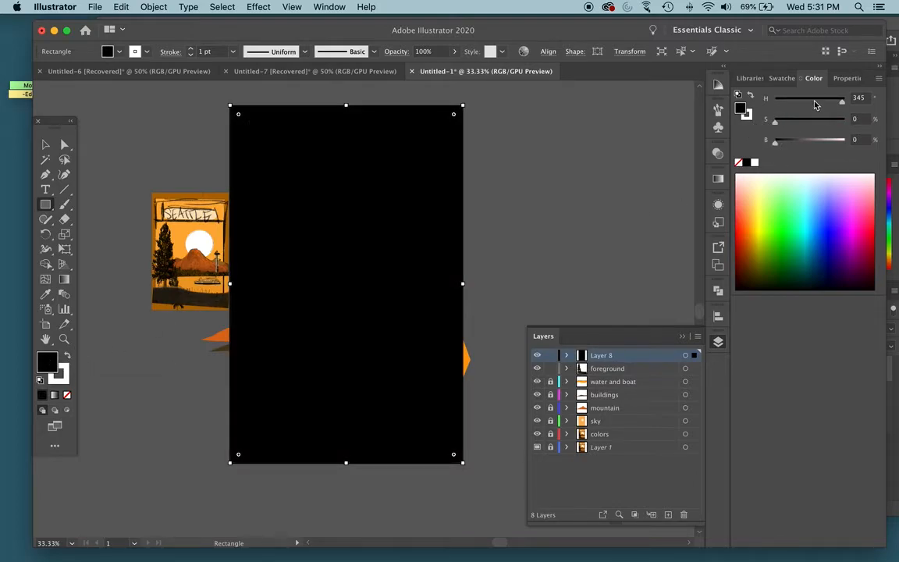
click(45, 144)
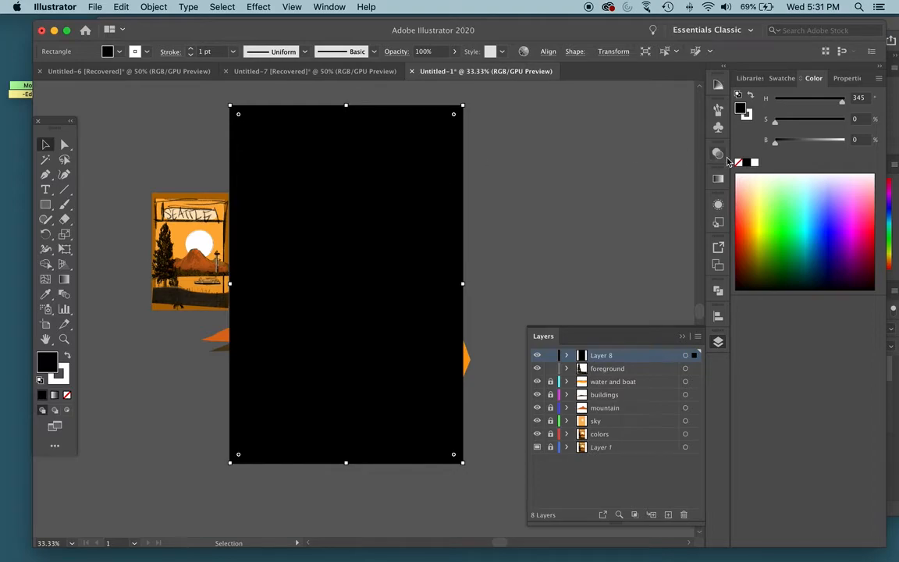
- Set the black rectangle's blending mode to Saturation to preview the artwork in grayscale
click(718, 153)
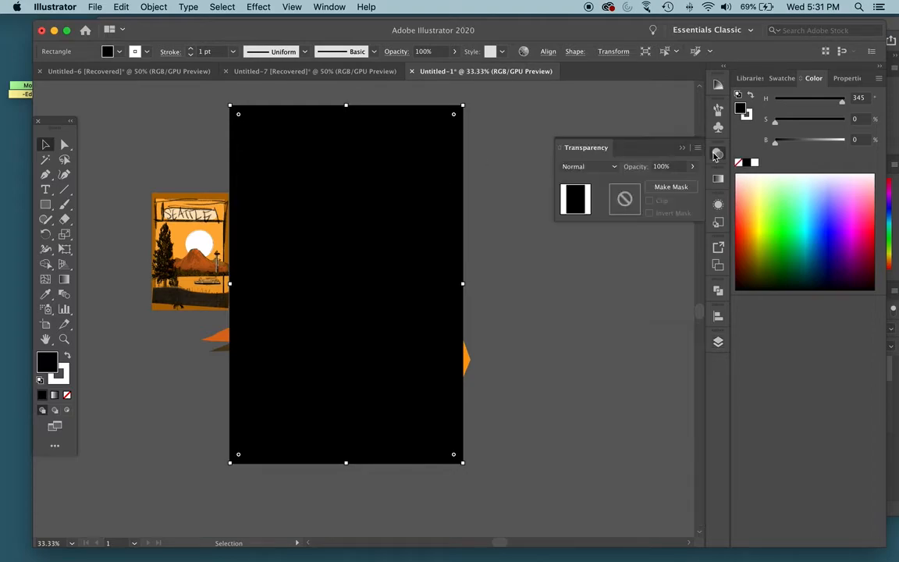
click(616, 167)
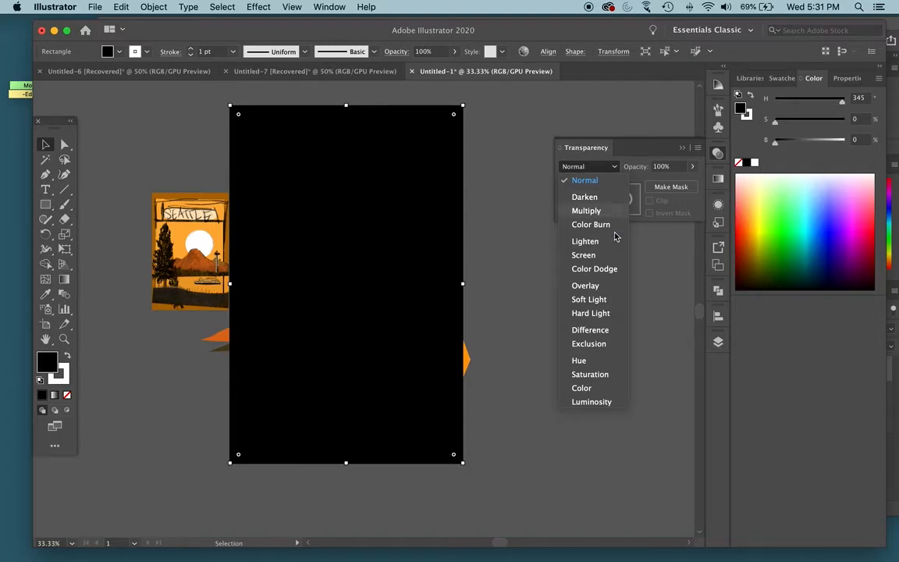
click(597, 378)
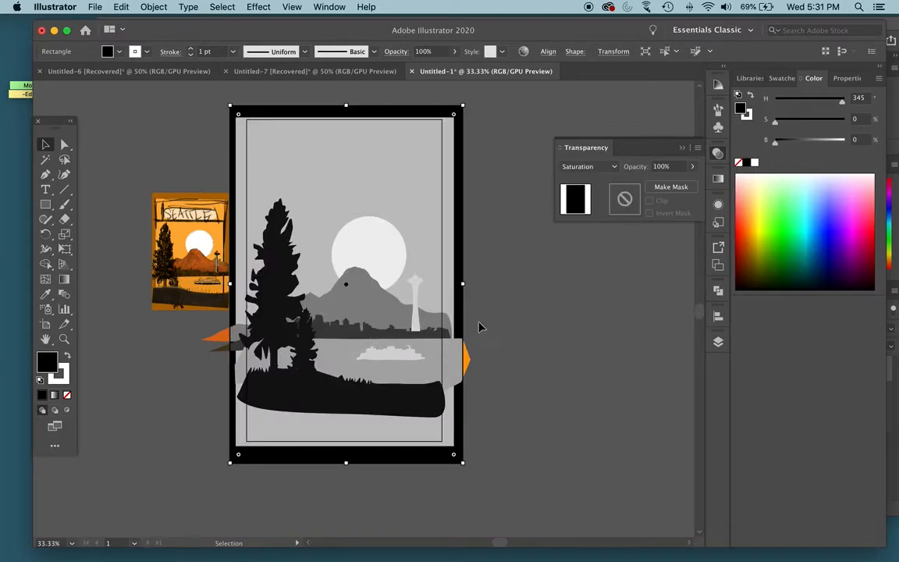
click(717, 154)
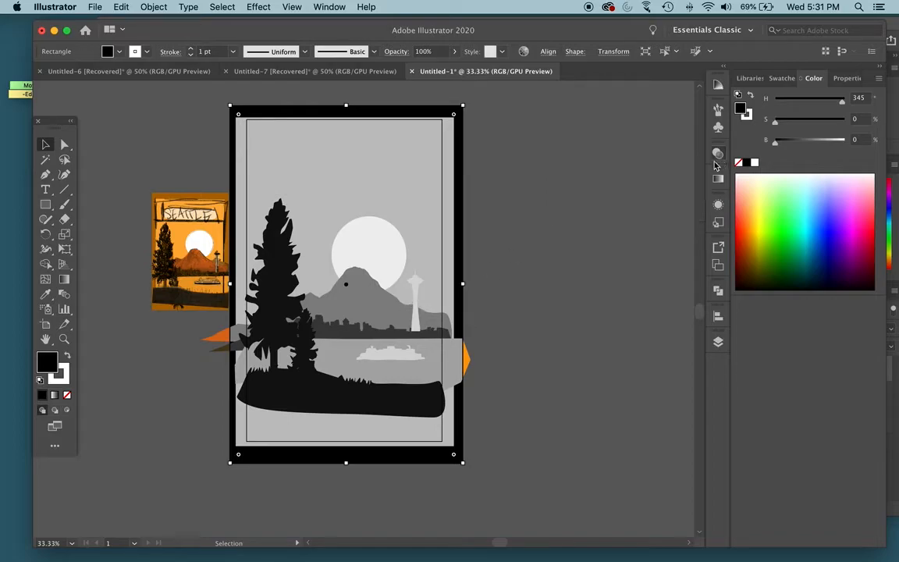
- Lock the grayscale check layer, toggle its visibility to compare values and leave it hidden, and lock the foreground layer
click(718, 341)
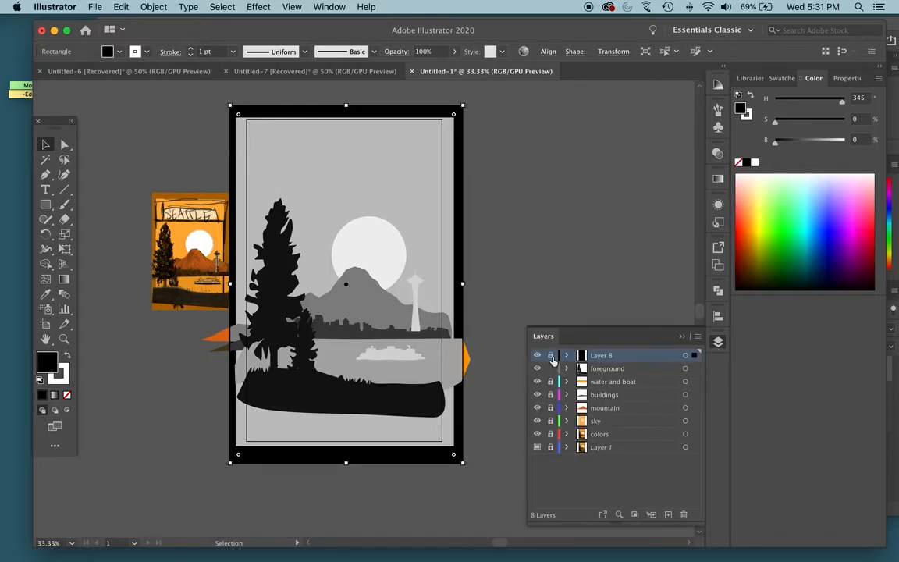
click(551, 356)
click(538, 356)
click(538, 356)
click(537, 355)
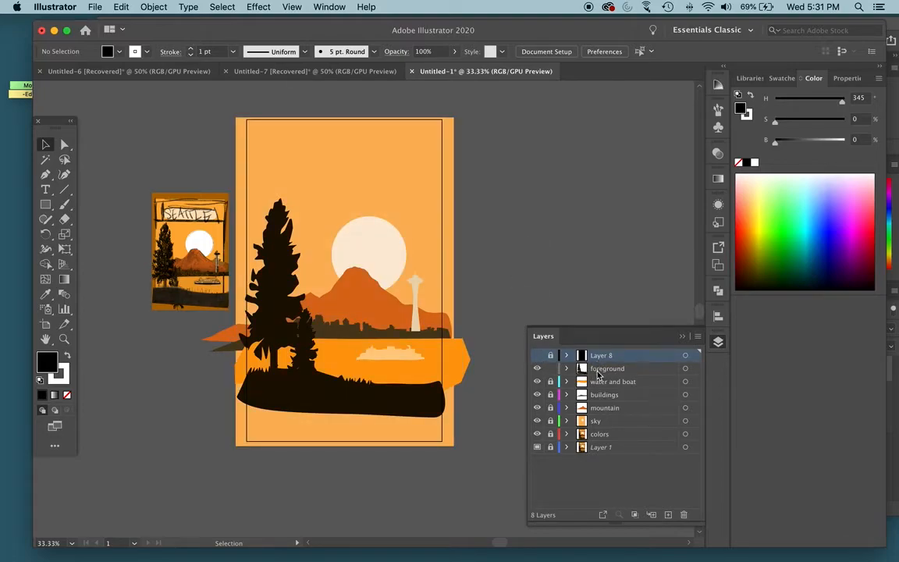
click(550, 370)
- Make the mountain layer active and unlocked, and show the artwork in outline view around the mountain
key(super+equal)
key(super+equal)
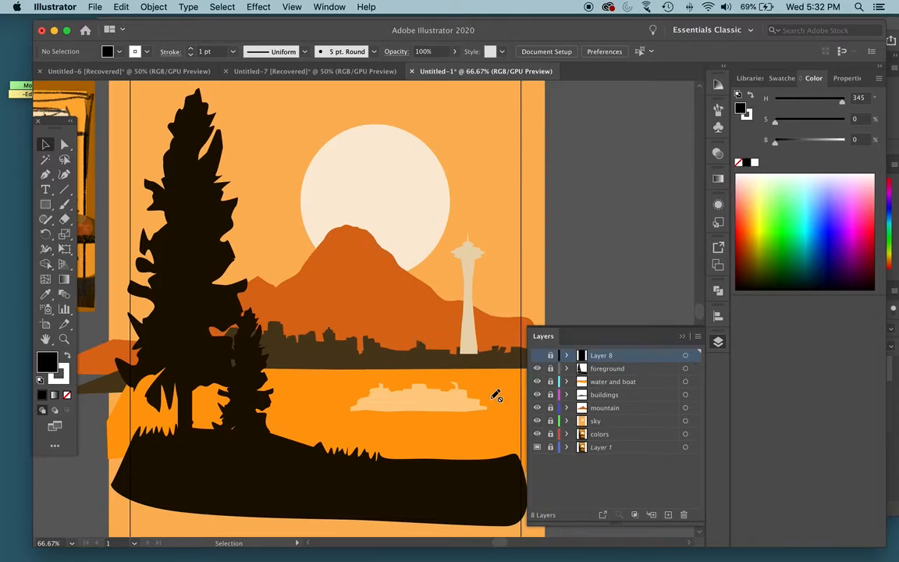
click(608, 412)
key(super+equal)
key(super+equal)
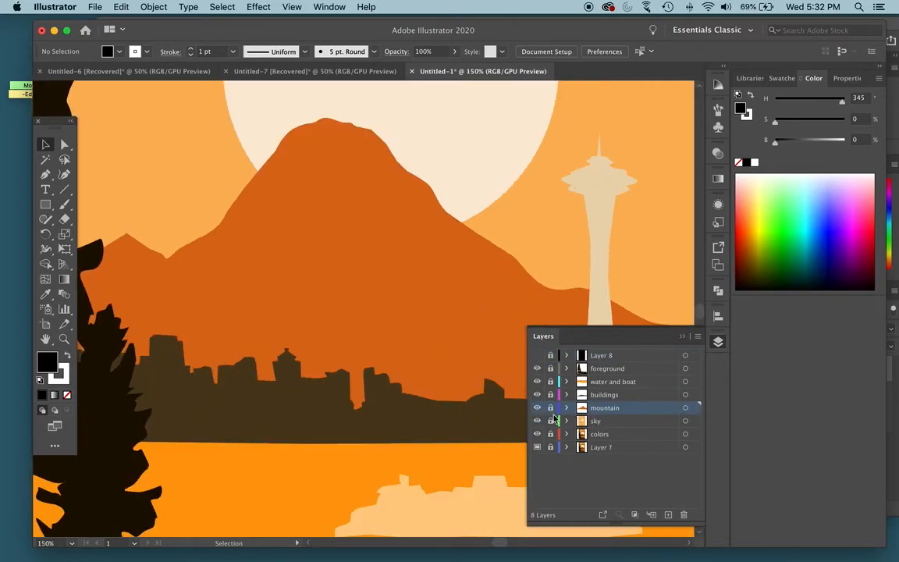
click(550, 408)
key(super+y)
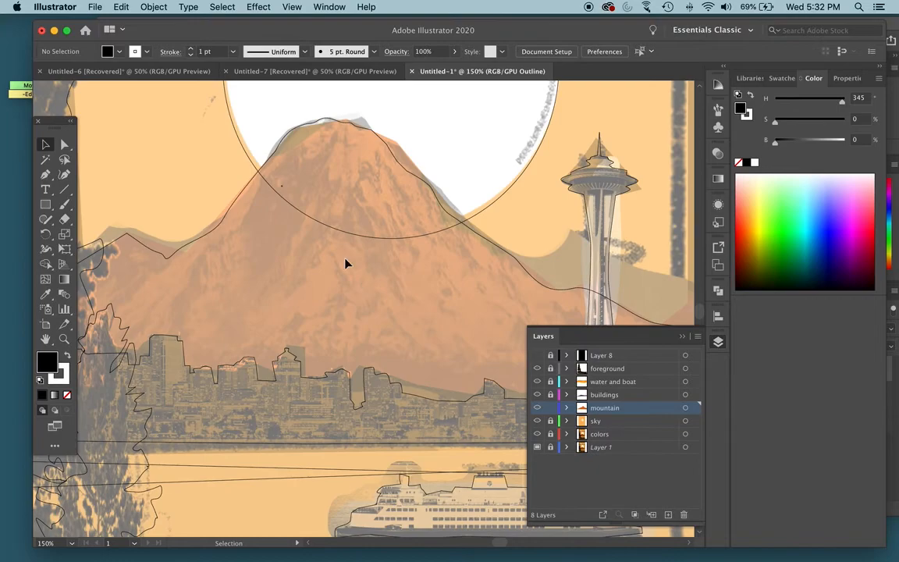
- Begin a shadow shape with the Pen tool, tracing jagged points up the mountain's left ridge to just below the summit
key(p)
drag(246, 212, 249, 206)
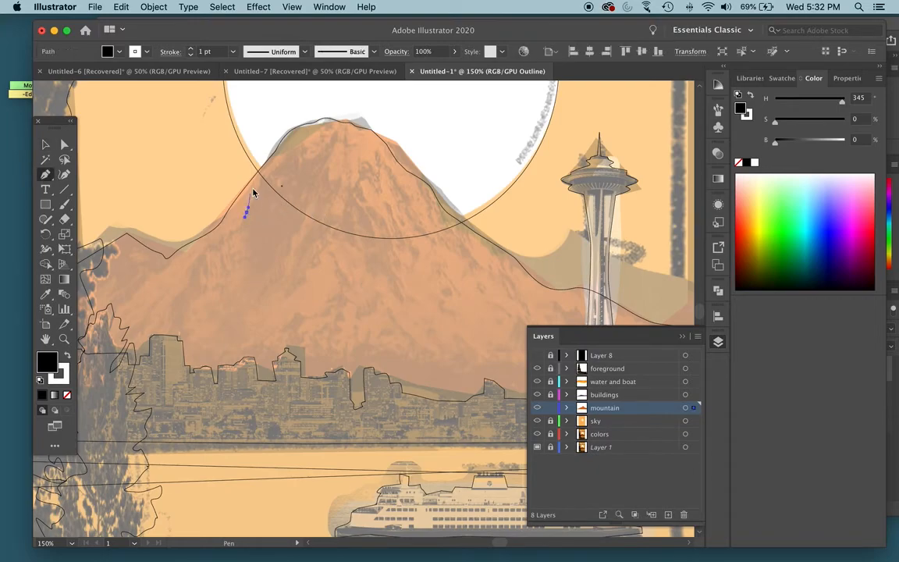
click(264, 177)
click(284, 159)
click(304, 145)
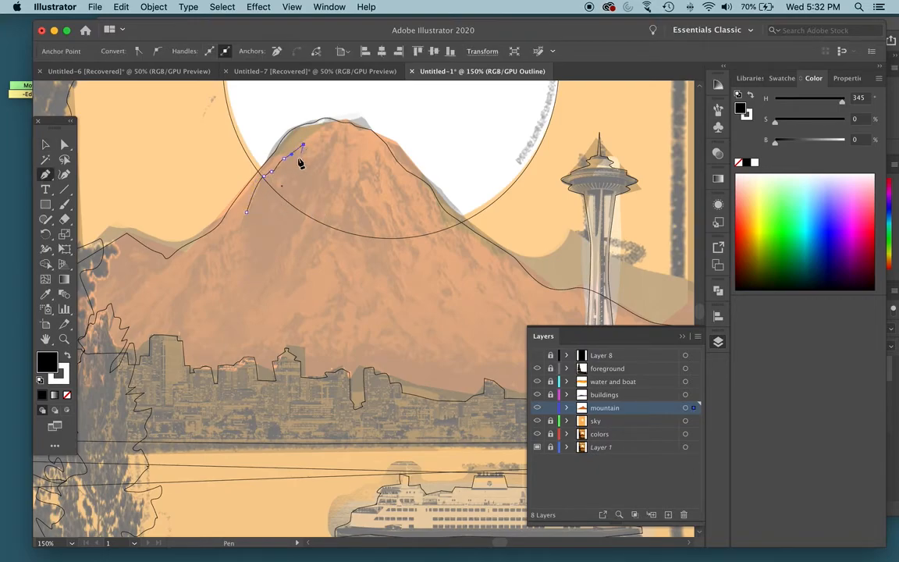
click(300, 165)
click(317, 156)
drag(327, 144, 345, 133)
click(335, 131)
- Continue the shadow outline down its right side with angular notches, ending in a blunt lobe at mid-slope
drag(314, 178, 333, 178)
click(339, 176)
click(337, 187)
click(326, 199)
click(317, 198)
click(306, 226)
drag(289, 241, 287, 253)
click(281, 289)
click(267, 285)
- Trace the shadow's jagged underside down to the skyline, return along the left ridge, and close the path at its start
click(271, 259)
click(249, 252)
click(239, 258)
click(228, 249)
click(217, 271)
click(206, 259)
click(199, 281)
drag(187, 295, 193, 266)
click(163, 324)
click(154, 346)
drag(198, 257, 229, 234)
click(247, 212)
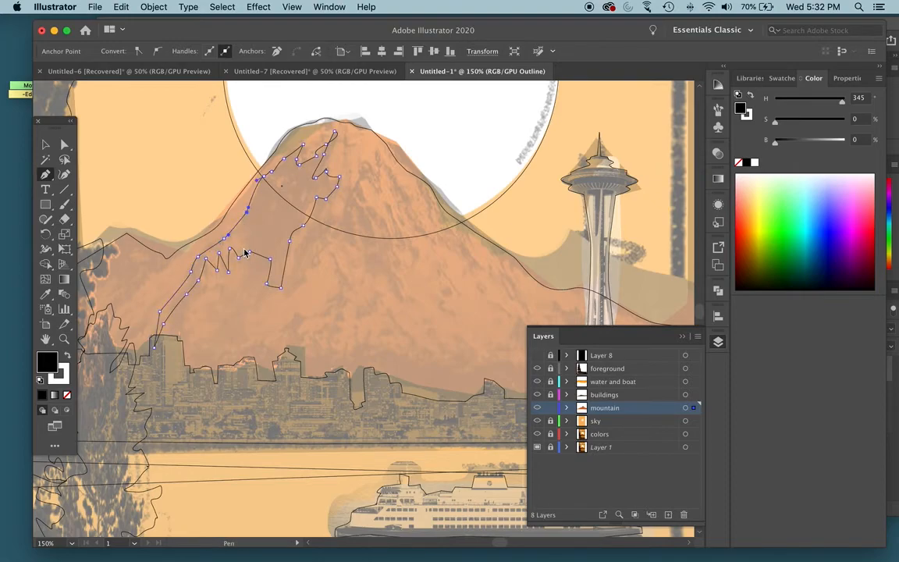
- Return to color preview and remove the stroke from the mountain shadow
key(super+y)
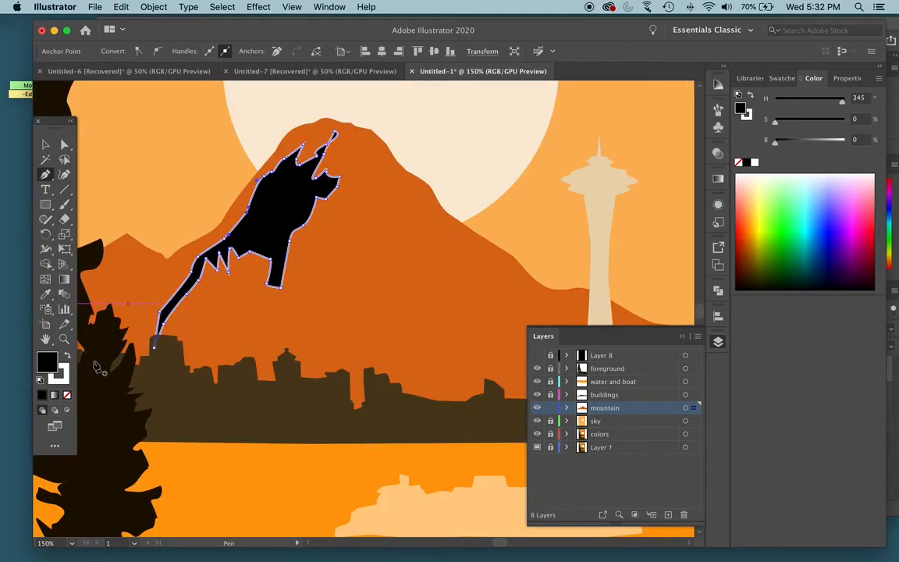
click(66, 372)
click(67, 394)
- Fill the mountain shadow with a dark brown sampled from the mountain in the small reference collage, leaving nothing selected
scroll(150, 327, left, 2)
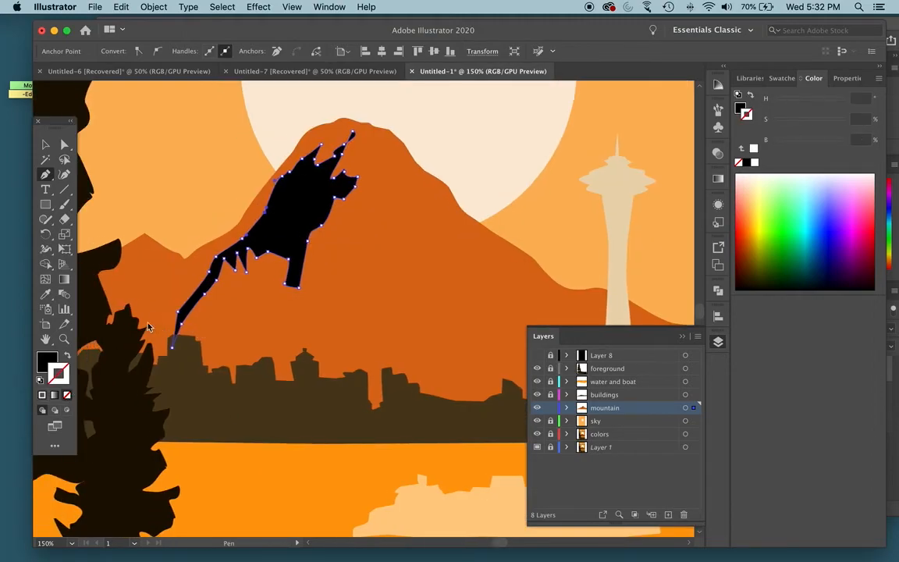
scroll(149, 327, left, 5)
key(super+minus)
key(super+minus)
scroll(113, 291, left, 4)
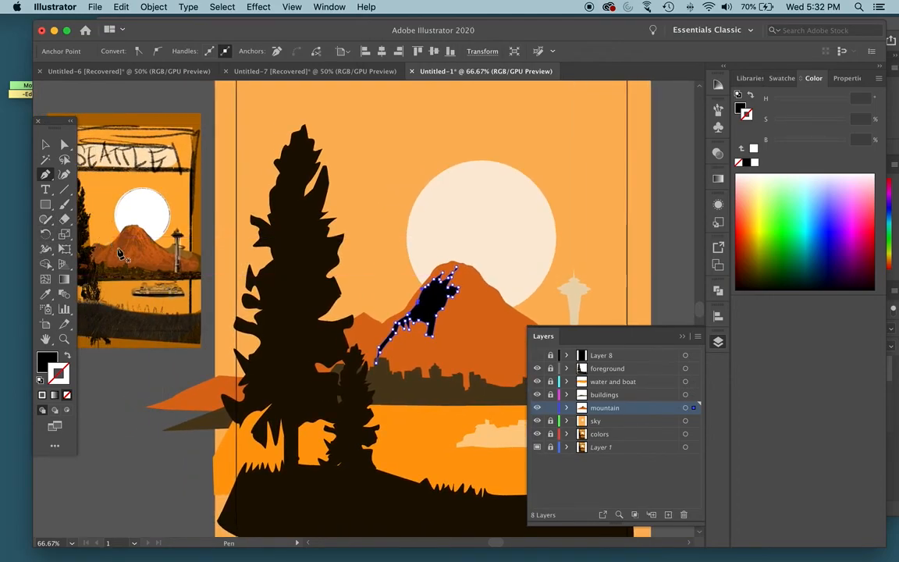
click(45, 294)
click(127, 241)
click(45, 144)
click(116, 108)
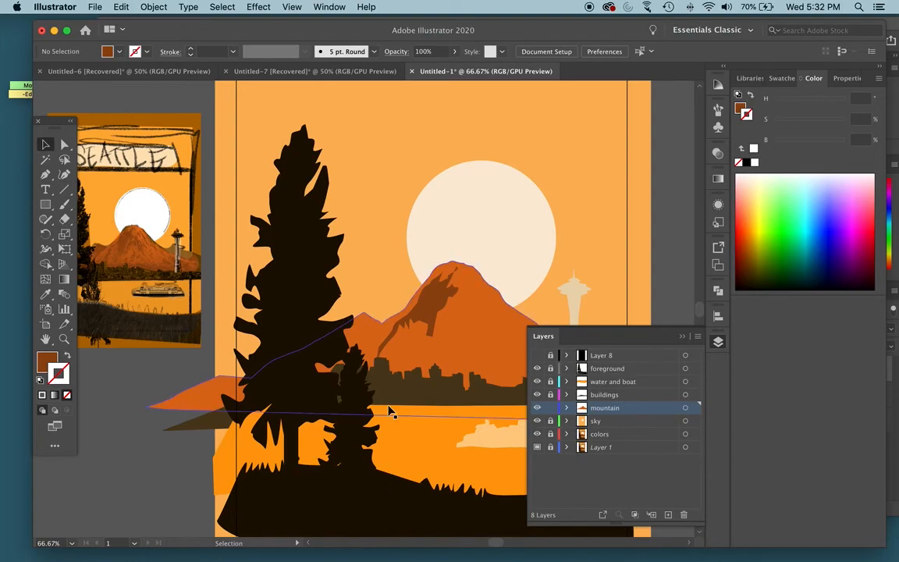
- Examine the shaded mountain within the whole poster and compare it with the small reference collage
key(space)
mouse_move(471, 342)
mouse_down()
mouse_move(390, 341)
mouse_move(395, 354)
mouse_move(452, 377)
mouse_move(377, 345)
mouse_up()
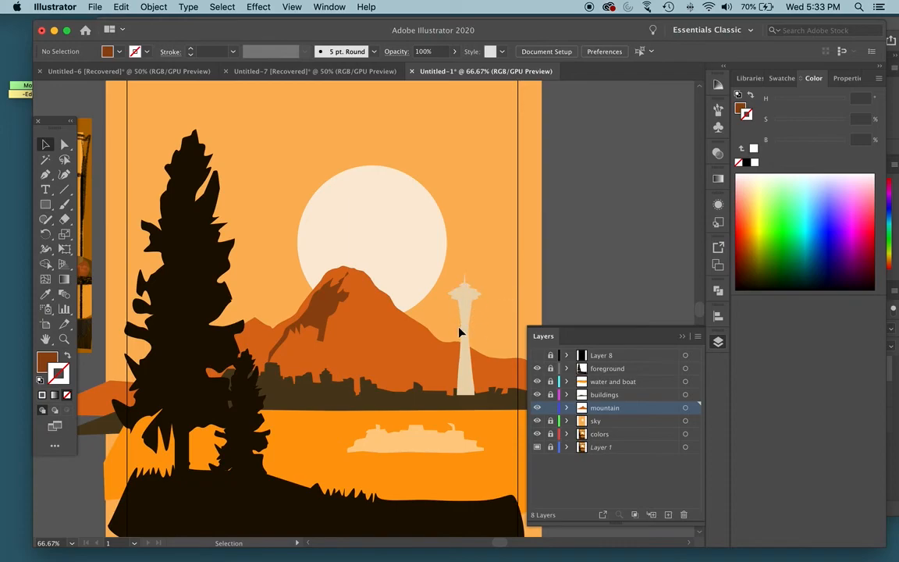
scroll(457, 323, left, 5)
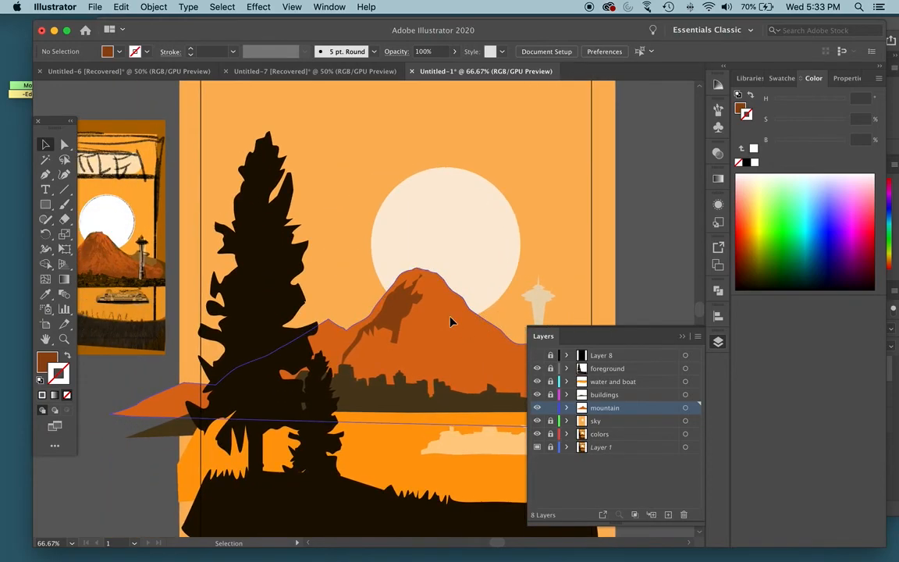
scroll(449, 321, right, 3)
scroll(449, 320, down, 1)
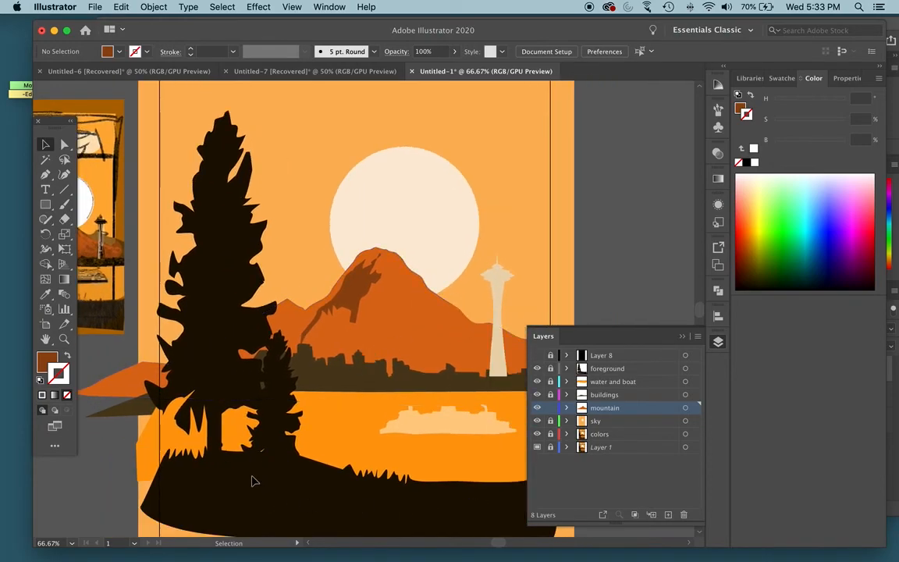
scroll(329, 466, right, 1)
scroll(328, 466, right, 6)
scroll(328, 466, down, 1)
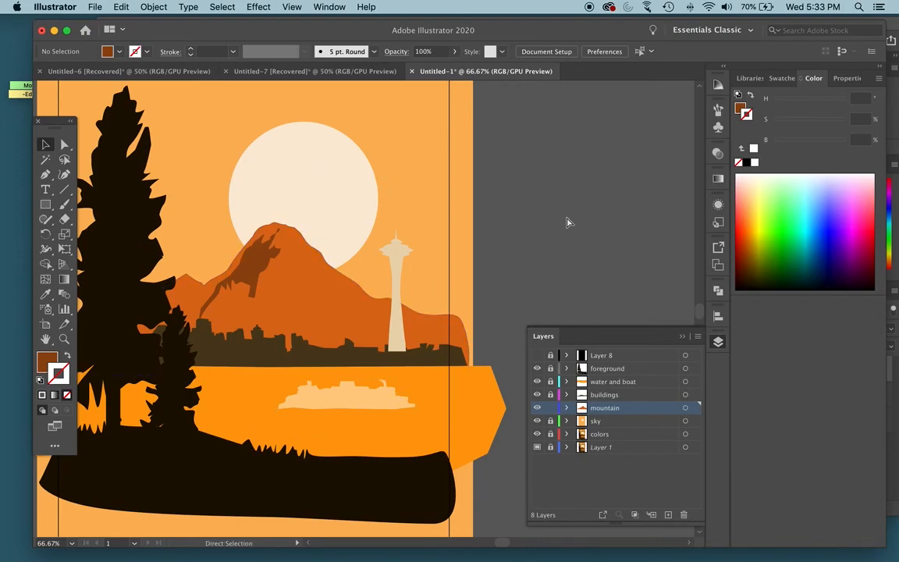
key(super+minus)
key(super+minus)
scroll(567, 222, left, 1)
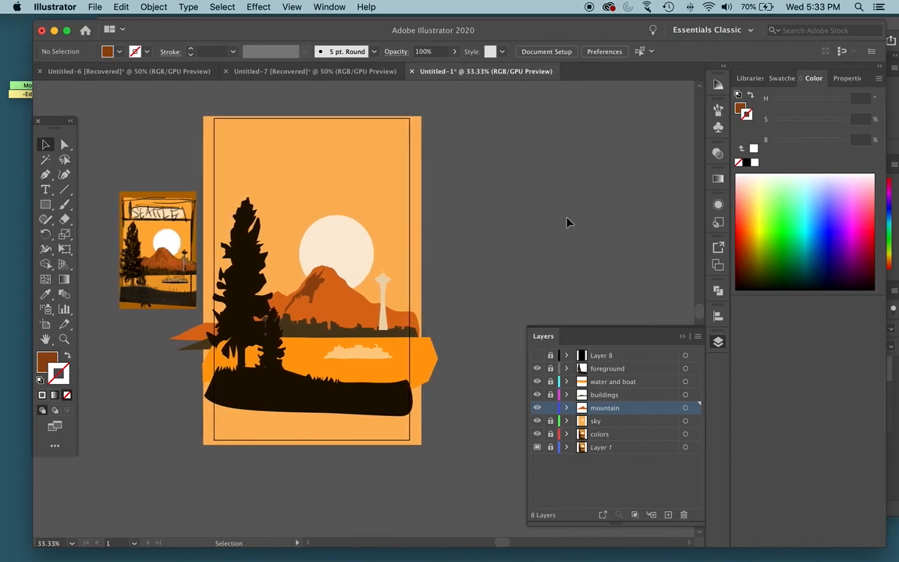